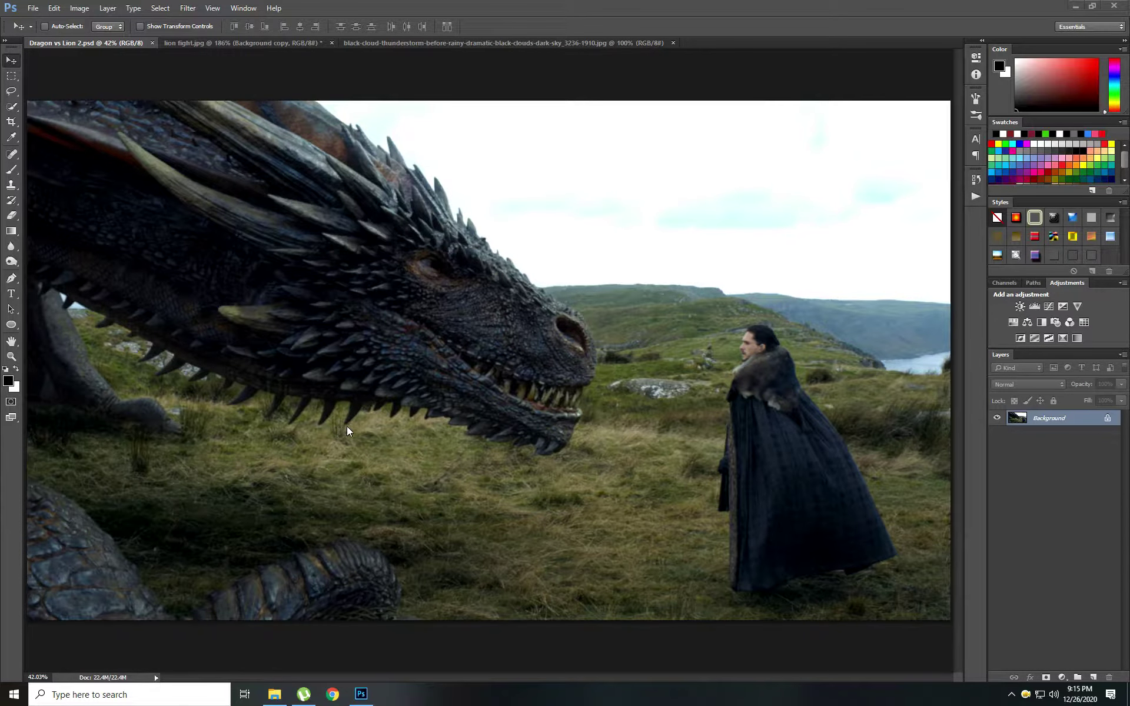
Step: Duplicate the dragon photo's Background layer into Background copy
mouse_move(1066, 418)
left_mouse_down()
mouse_move(1105, 658)
mouse_move(1093, 676)
left_mouse_up()
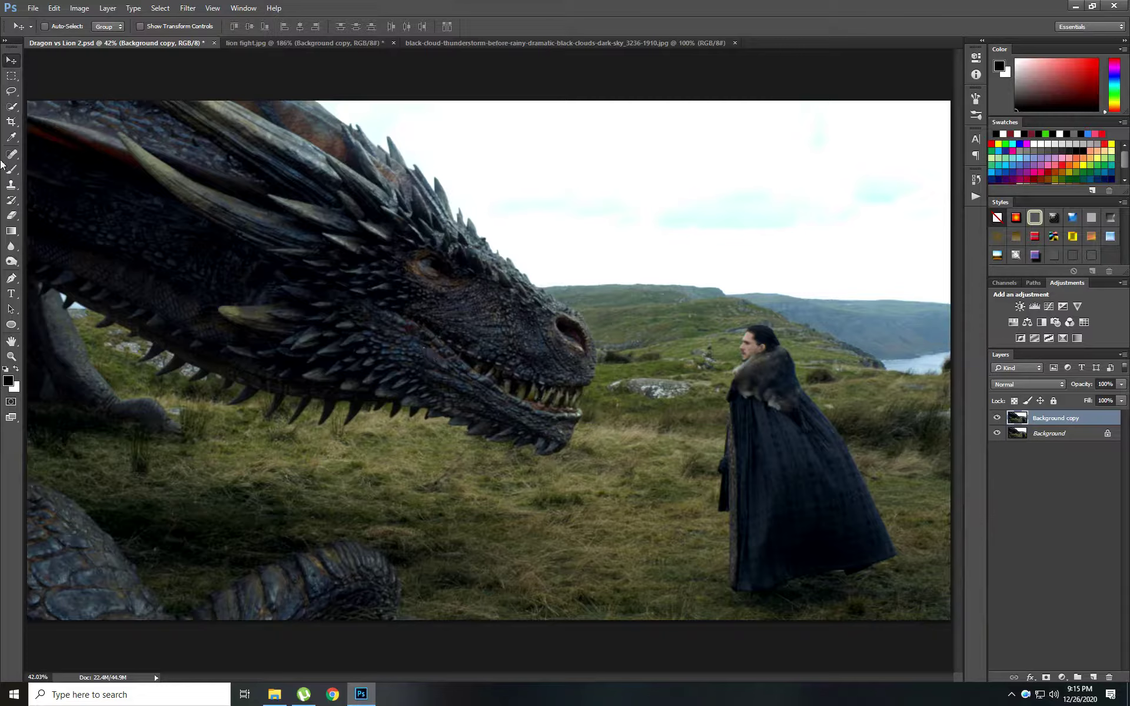
Step: Lasso a freehand outline around the cloaked man on the hillside
left_click(12, 107)
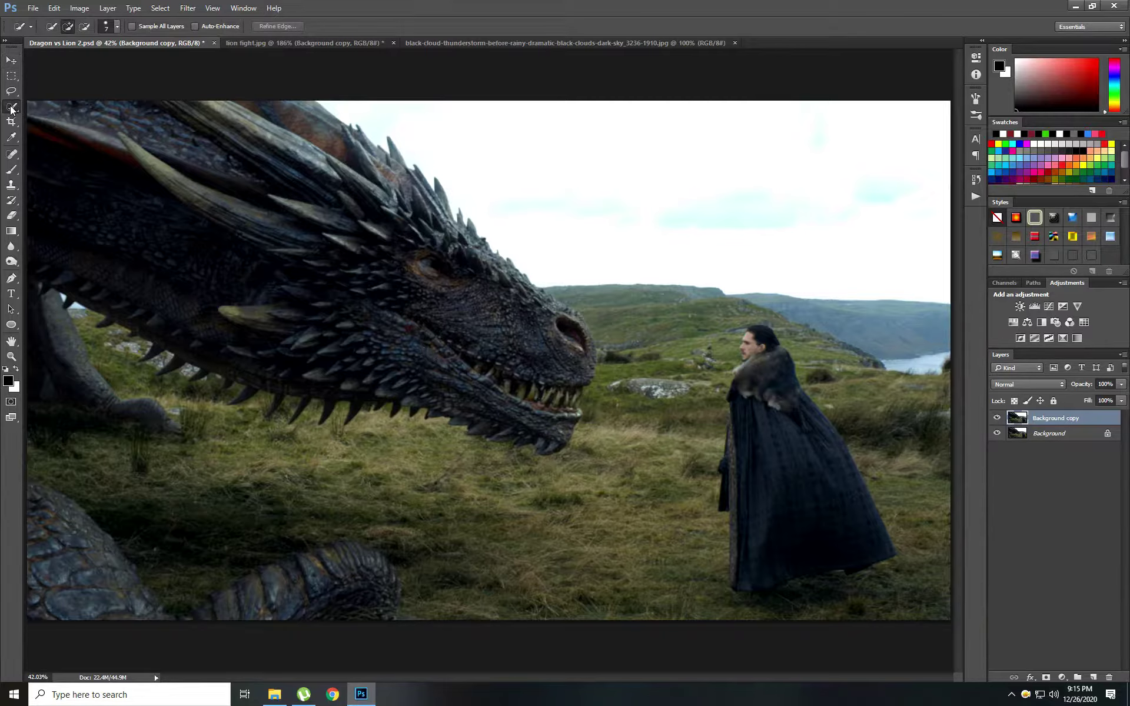
left_click(12, 91)
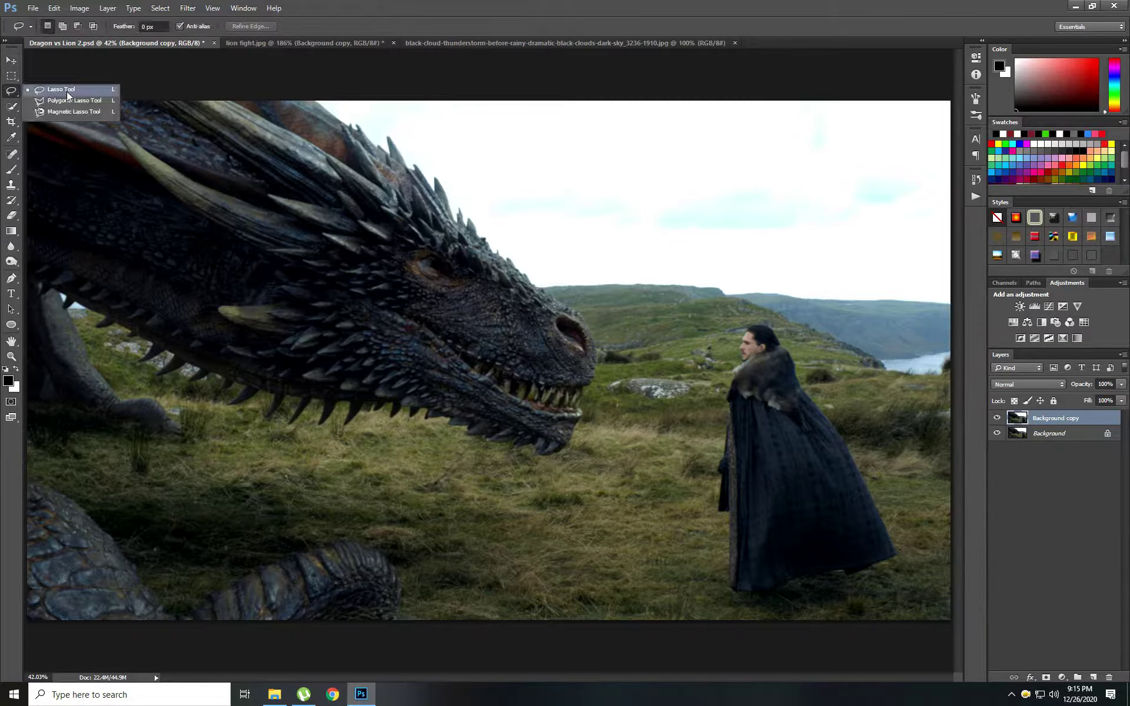
left_click(61, 90)
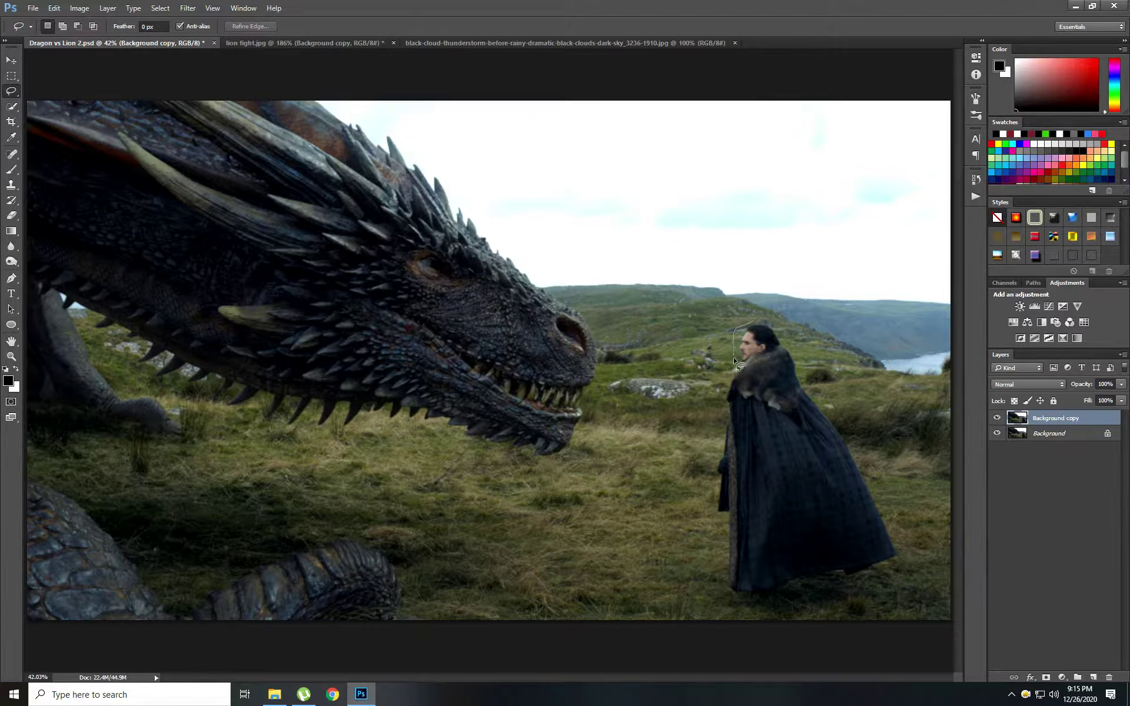
mouse_move(734, 359)
left_mouse_down()
mouse_move(703, 514)
mouse_move(767, 610)
mouse_move(905, 551)
mouse_move(875, 478)
mouse_move(830, 416)
left_mouse_up()
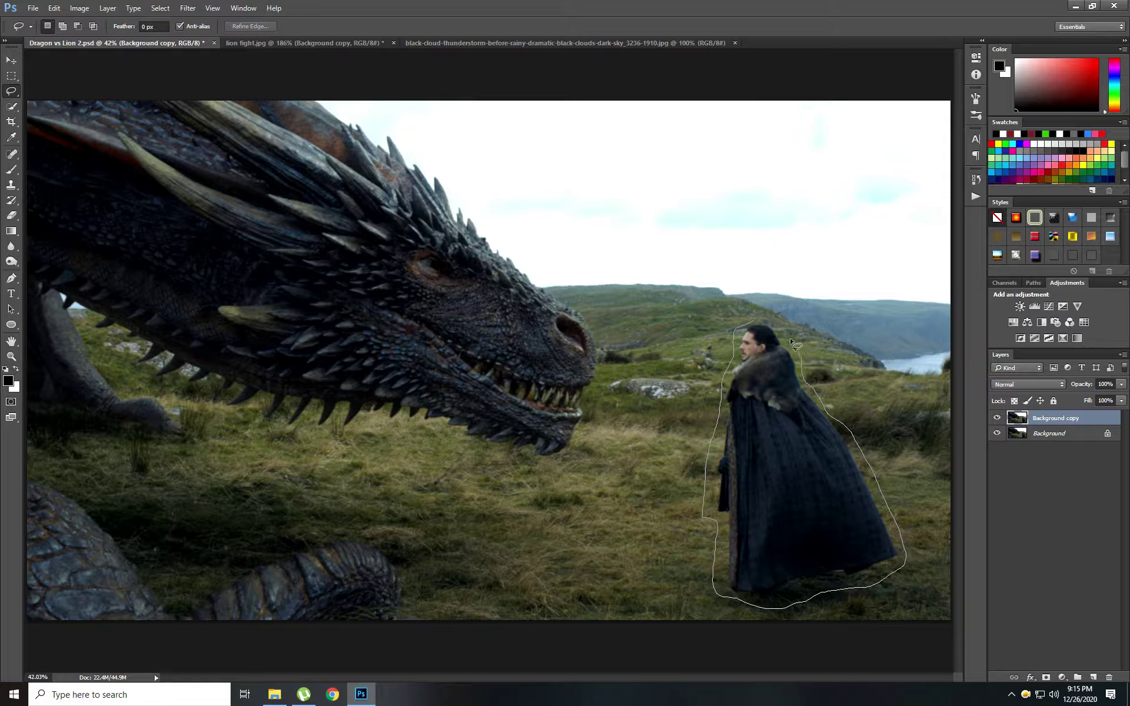
left_click_drag(779, 328, 754, 322)
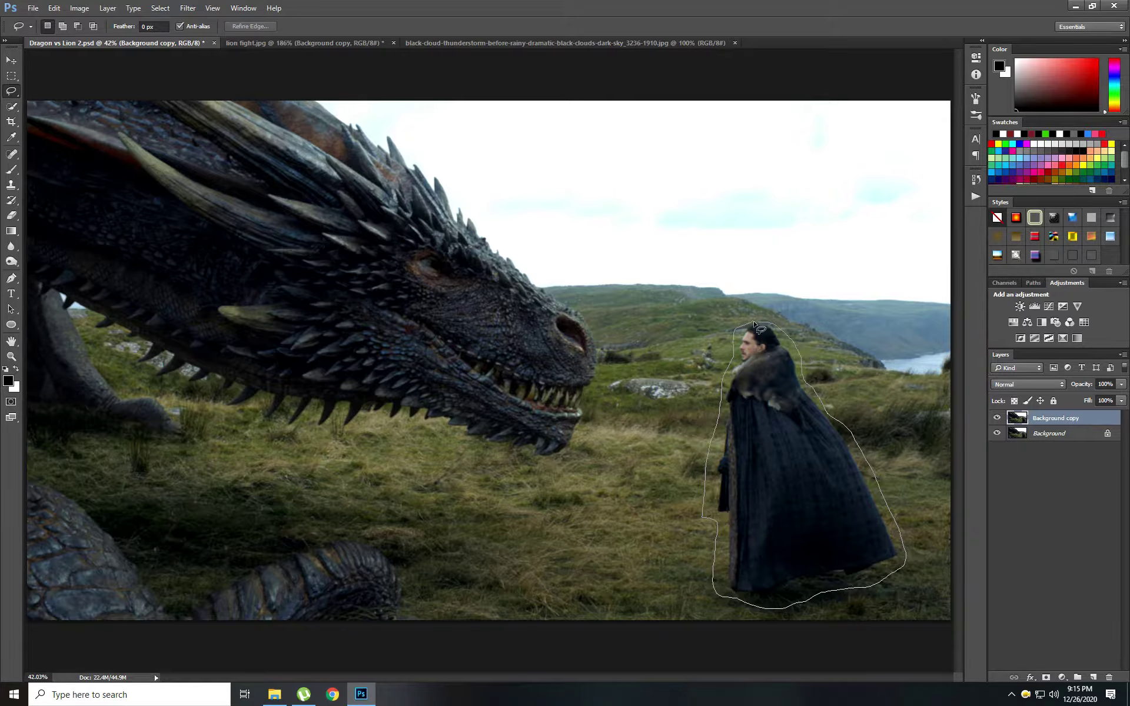
right_click(774, 382)
key("Escape")
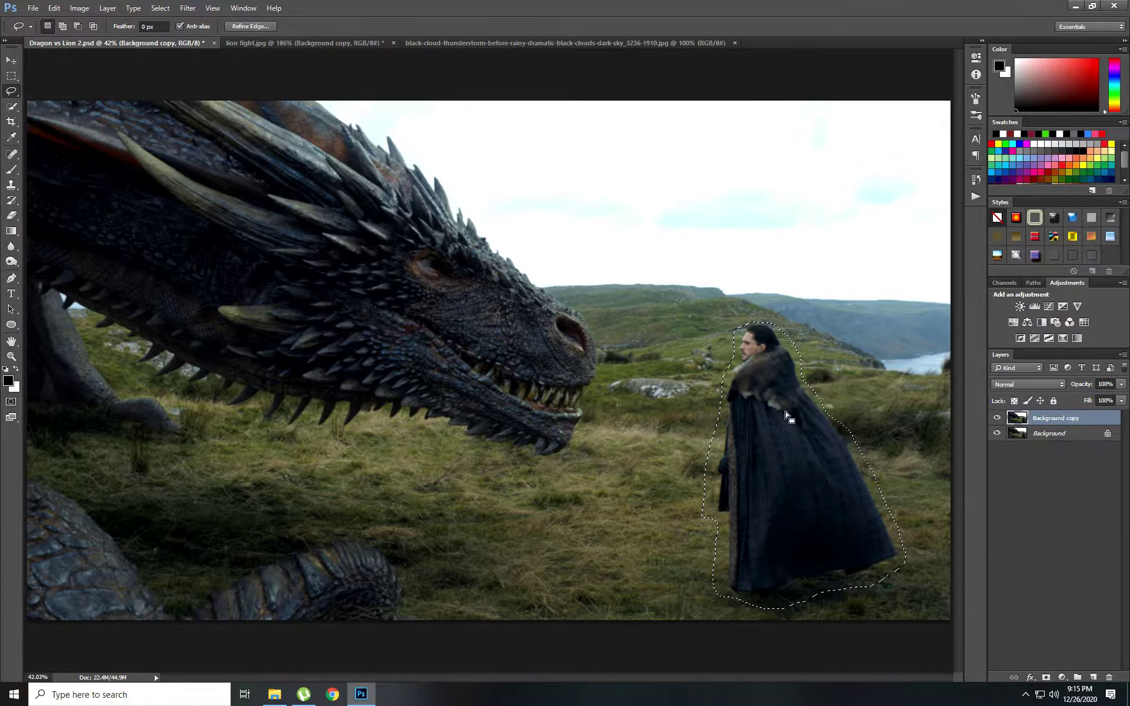
Step: Content-aware fill the selection so grass replaces the man
key("i")
key("shift+F5")
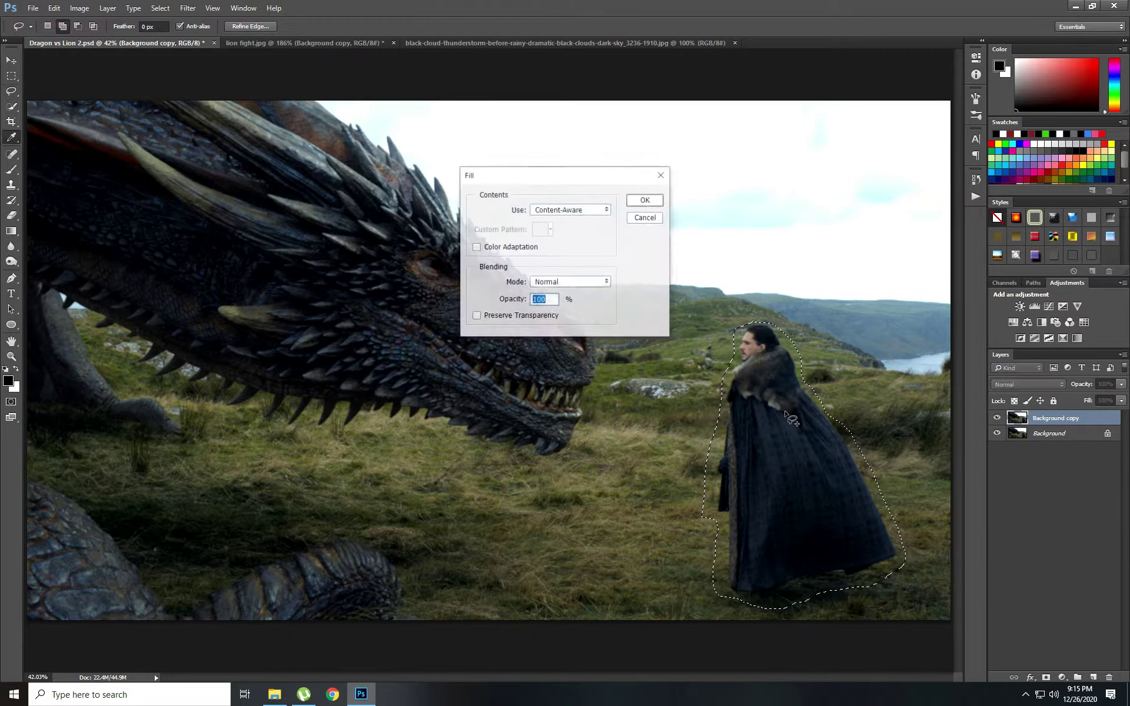
left_click(653, 201)
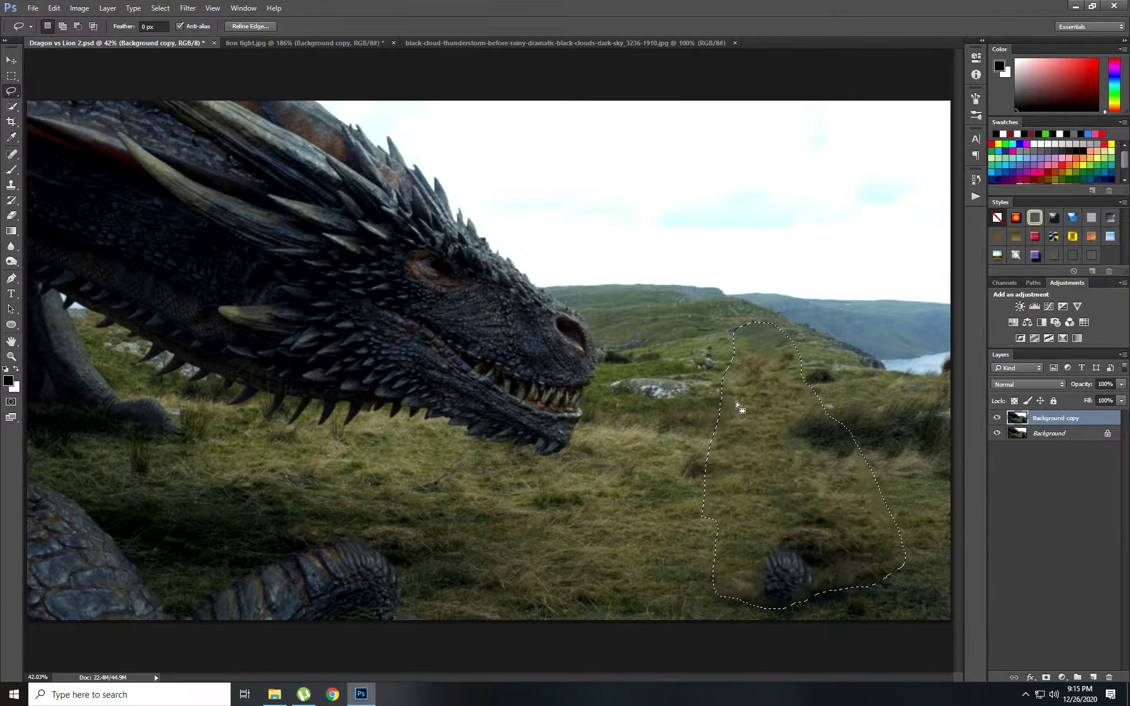
Step: Cancel the repeated fill and clear the previous selection
right_click(779, 457)
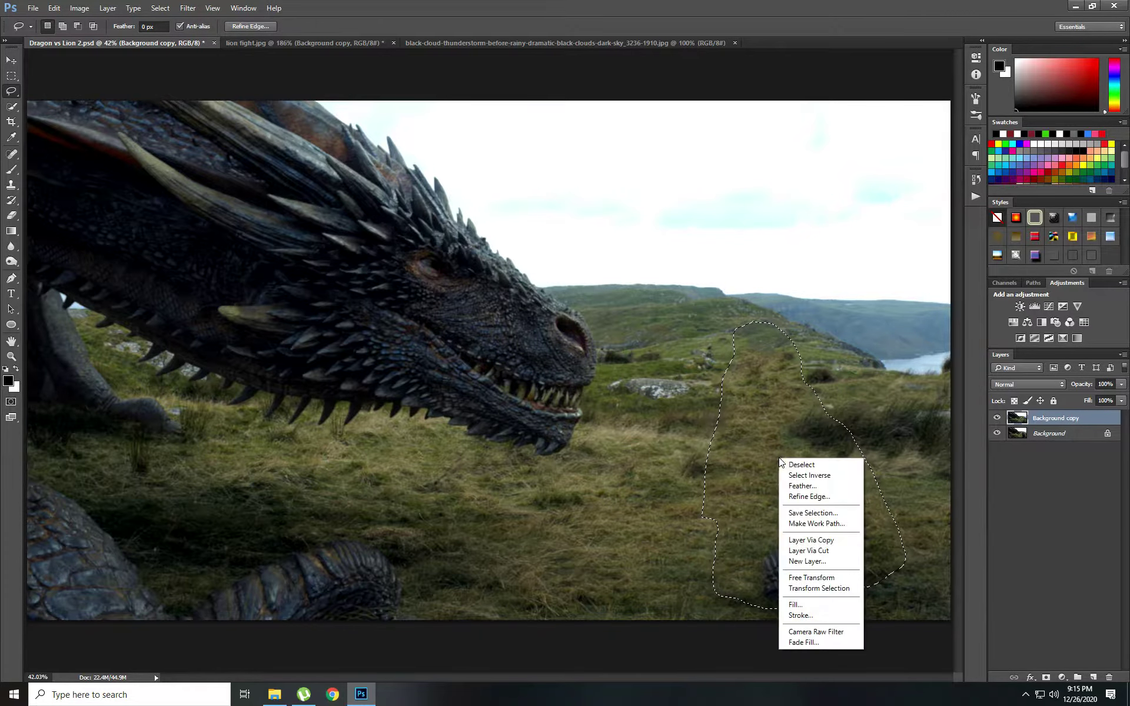
left_click(807, 609)
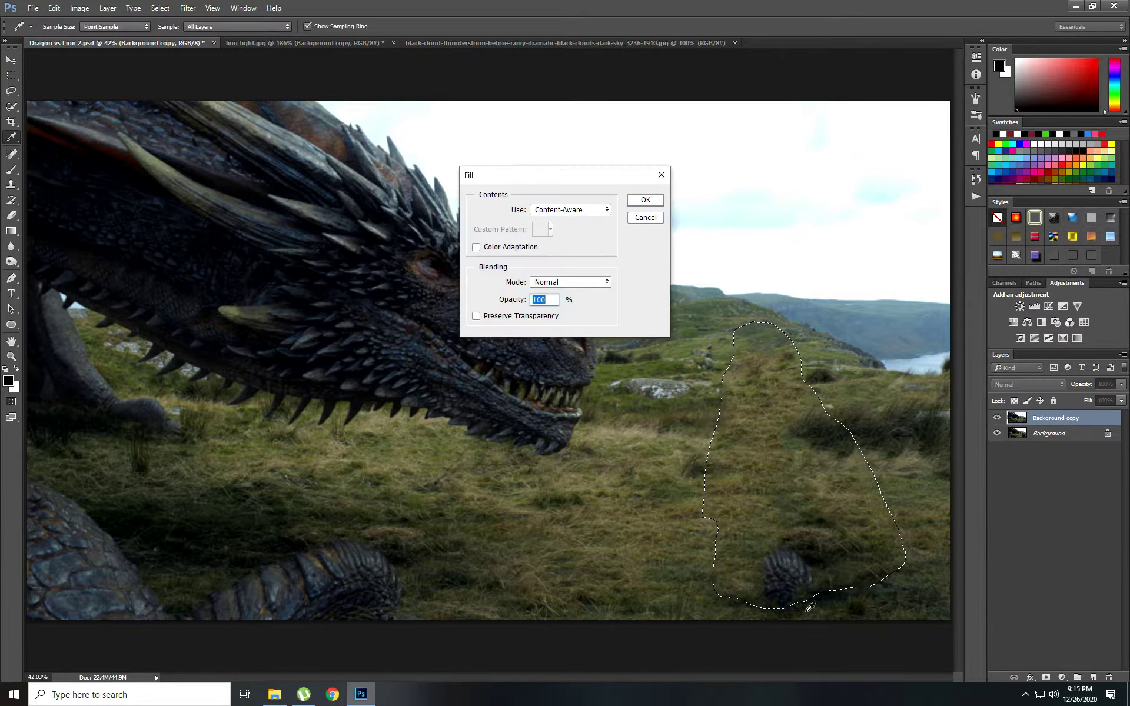
left_click(646, 217)
key("l")
key("ctrl+d")
Step: Lasso the leftover dark clump, content-aware fill it with grass, and deselect
mouse_move(750, 539)
left_mouse_down()
mouse_move(747, 554)
mouse_move(752, 539)
left_mouse_up()
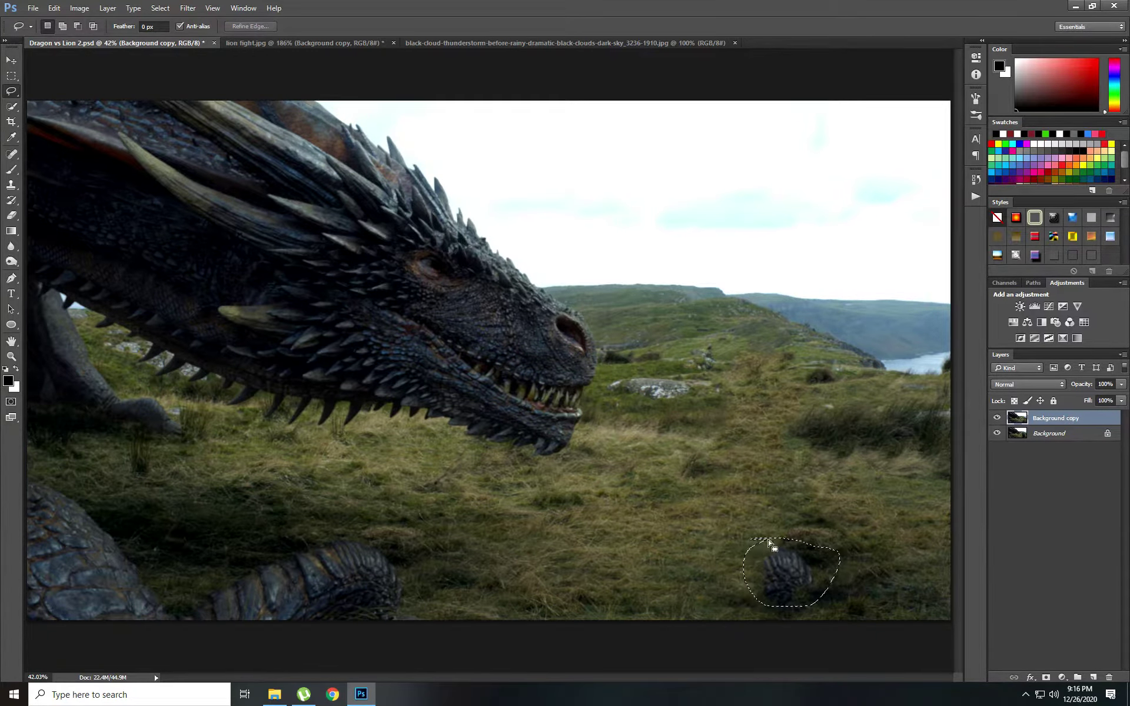
right_click(794, 556)
left_click(828, 509)
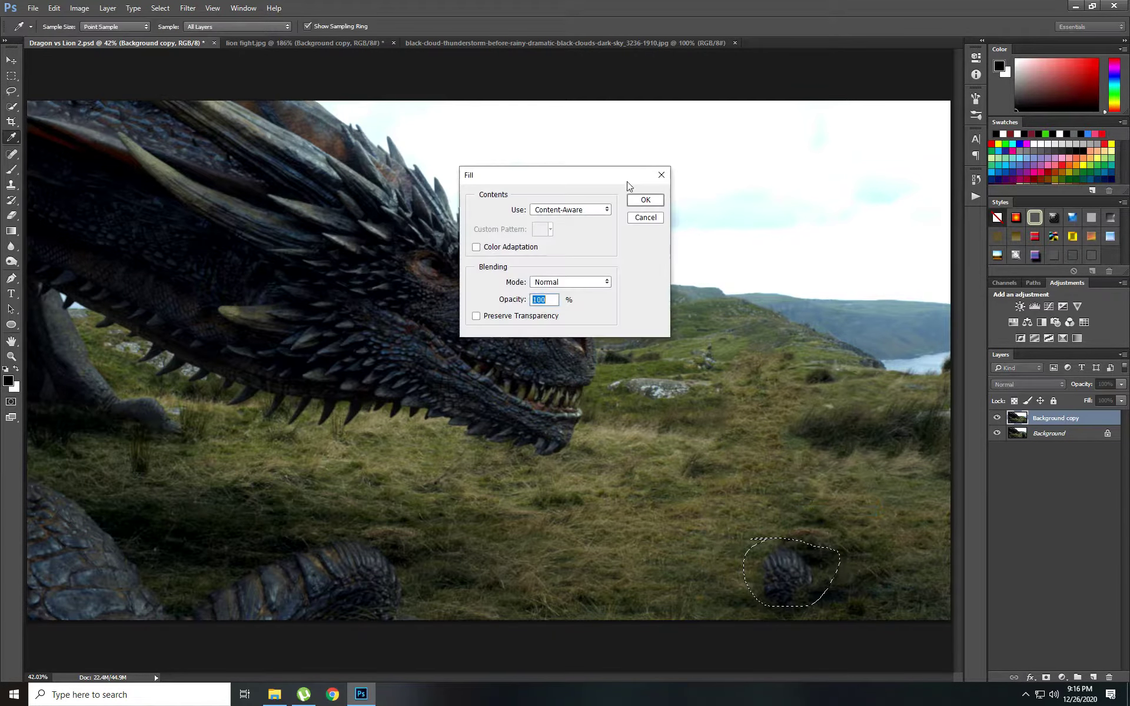
left_click(646, 197)
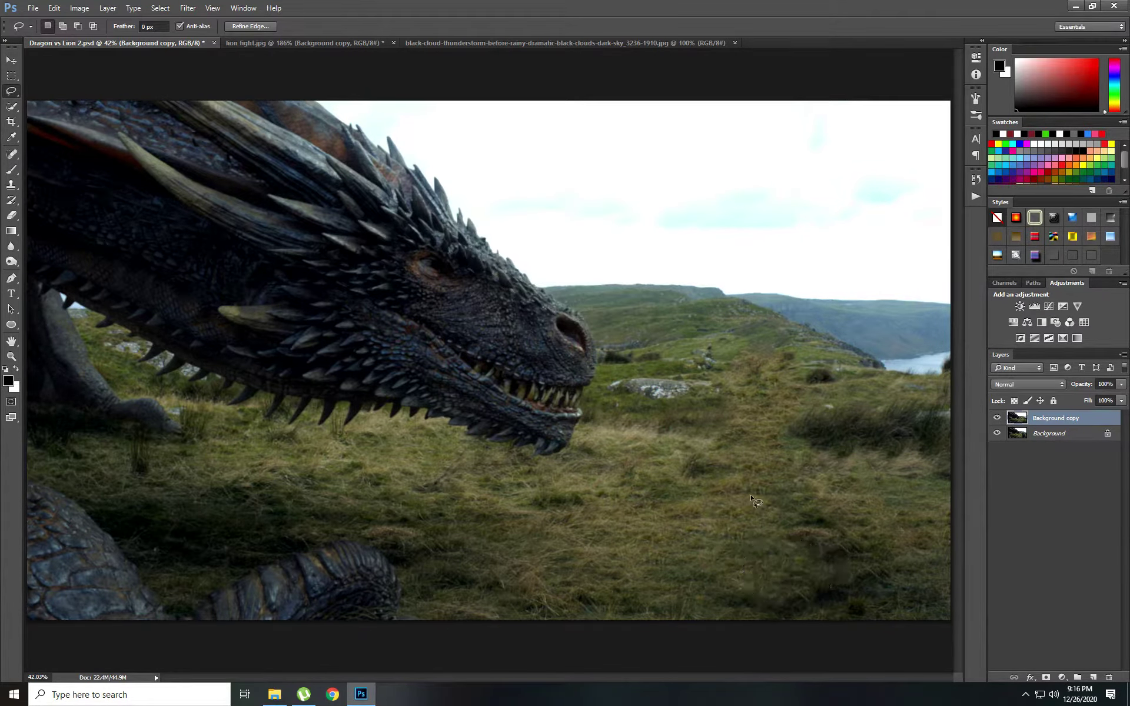
key("ctrl+d")
Step: Clone nearby grass over the lower-right patch with a 195 px brush, then duplicate Background copy
left_click(11, 185)
right_click(776, 486)
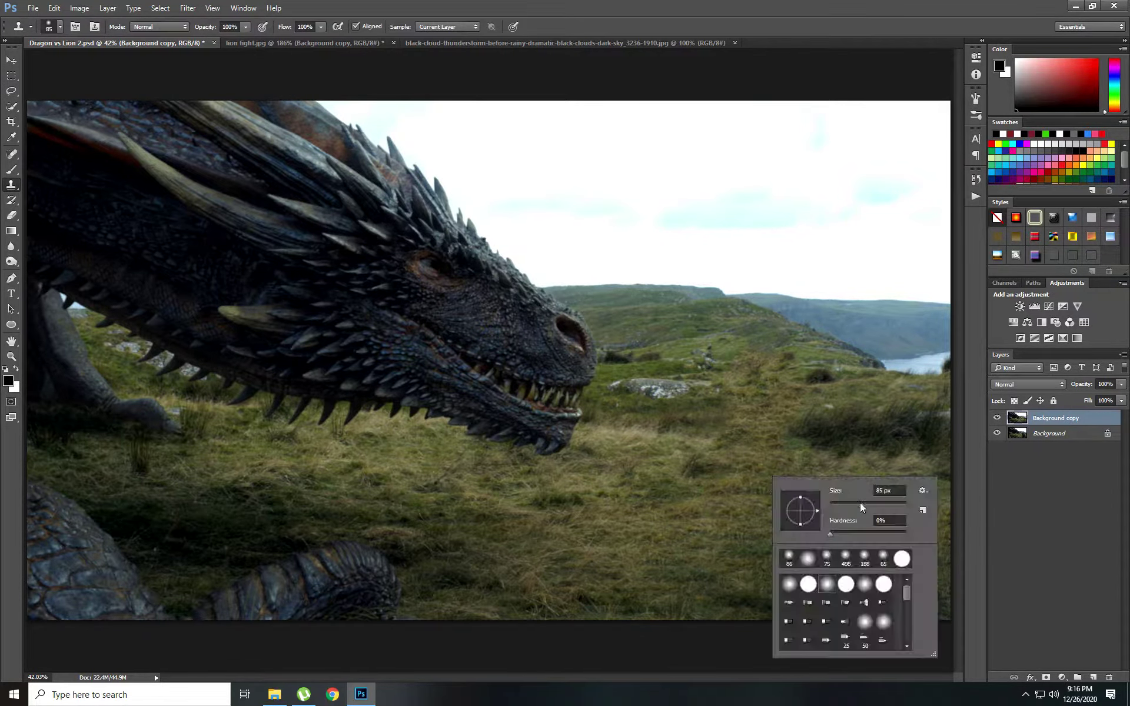
left_click_drag(861, 503, 885, 505)
key("Return")
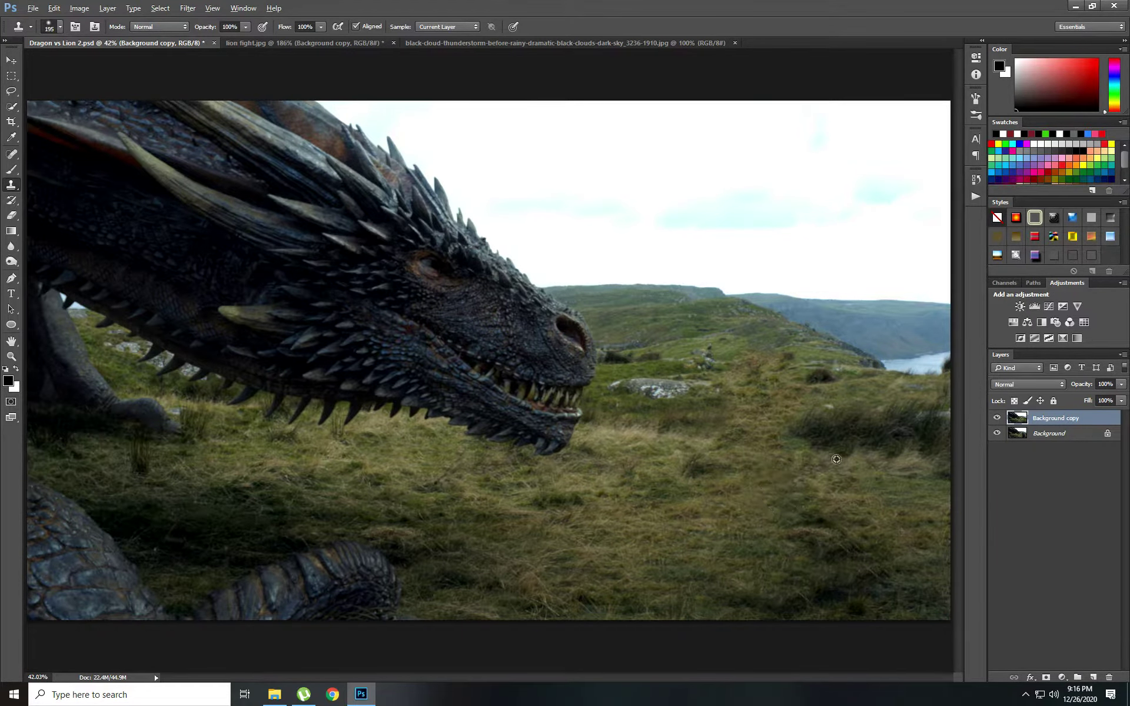
left_click(836, 459, "alt")
mouse_move(828, 450)
left_mouse_down()
mouse_move(762, 454)
mouse_move(788, 394)
mouse_move(787, 417)
mouse_move(769, 430)
mouse_move(778, 477)
left_mouse_up()
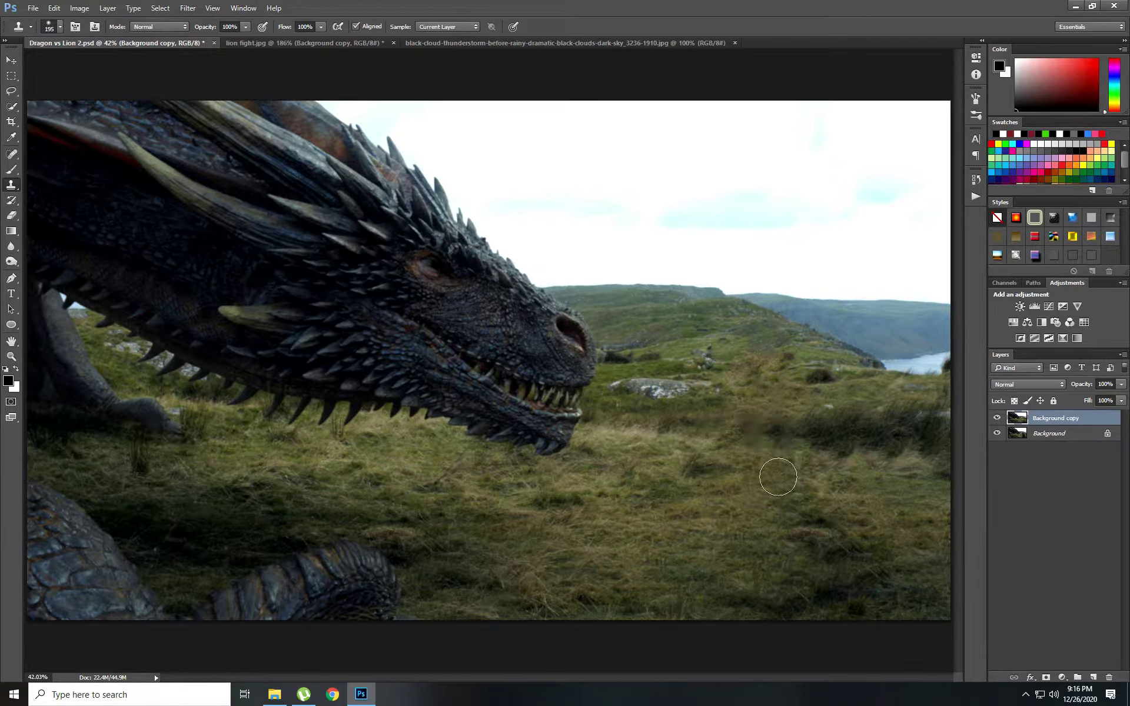
mouse_move(782, 408)
left_mouse_down()
mouse_move(771, 499)
mouse_move(783, 528)
mouse_move(889, 512)
left_mouse_up()
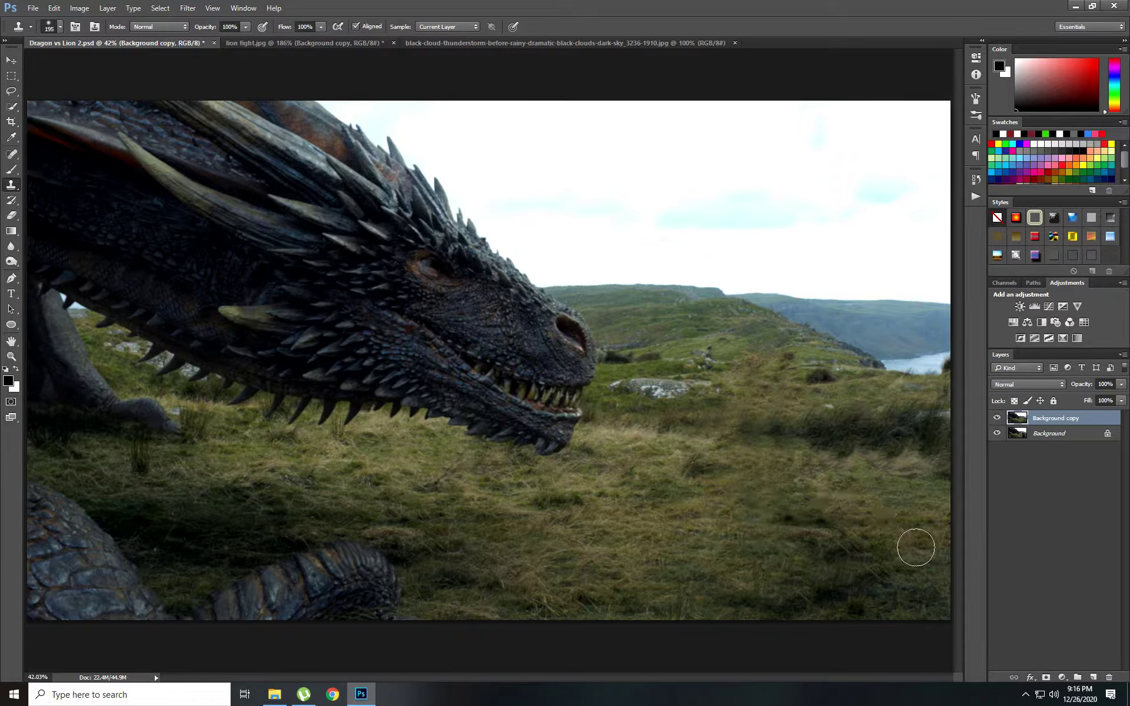
left_click_drag(1057, 419, 1094, 676)
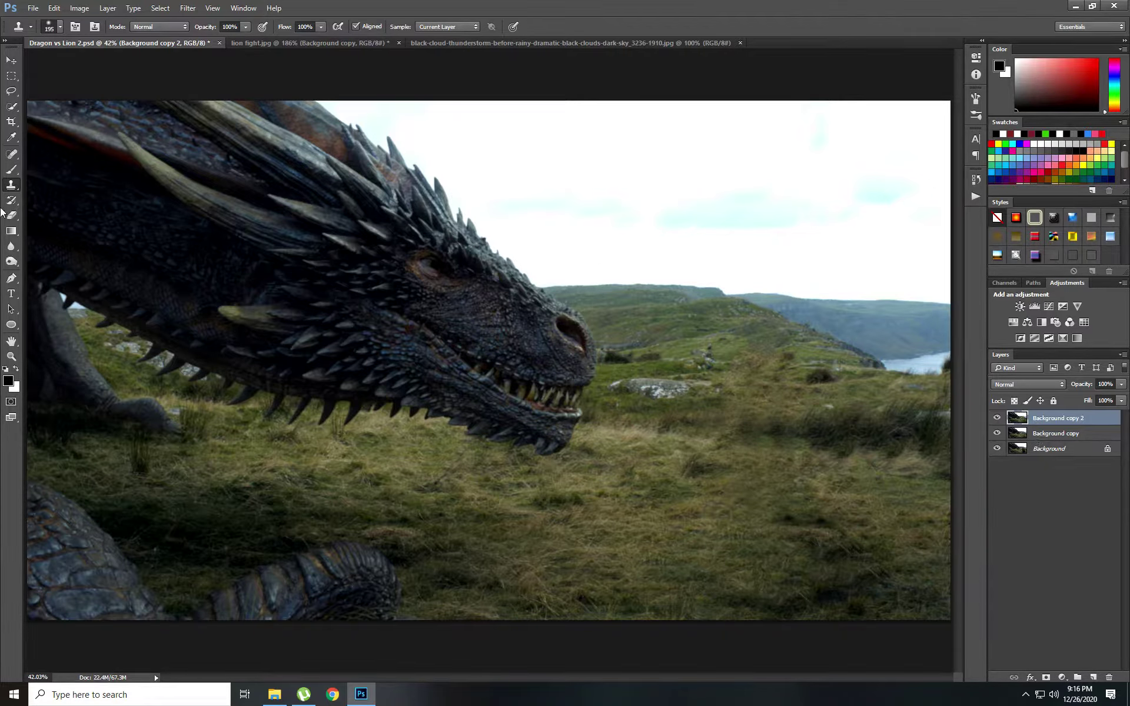
Step: Try selecting the sky by colour with the Magic Wand, then discard the patchy selection
left_click(12, 110)
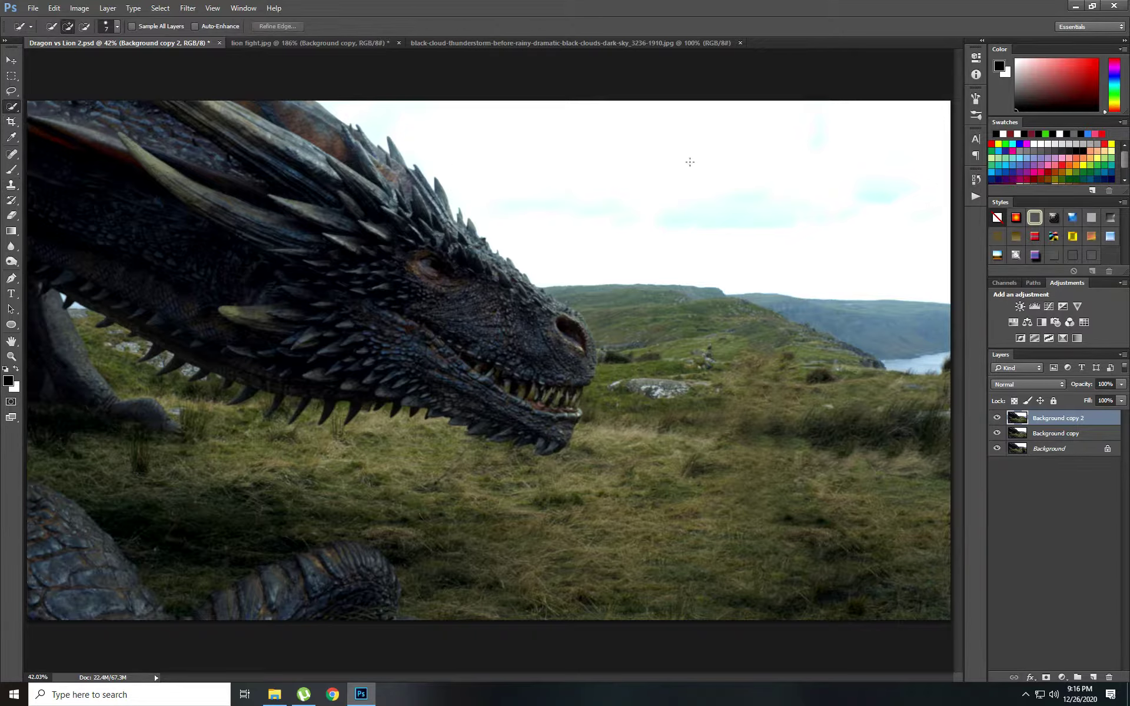
right_click(11, 107)
left_click(58, 120)
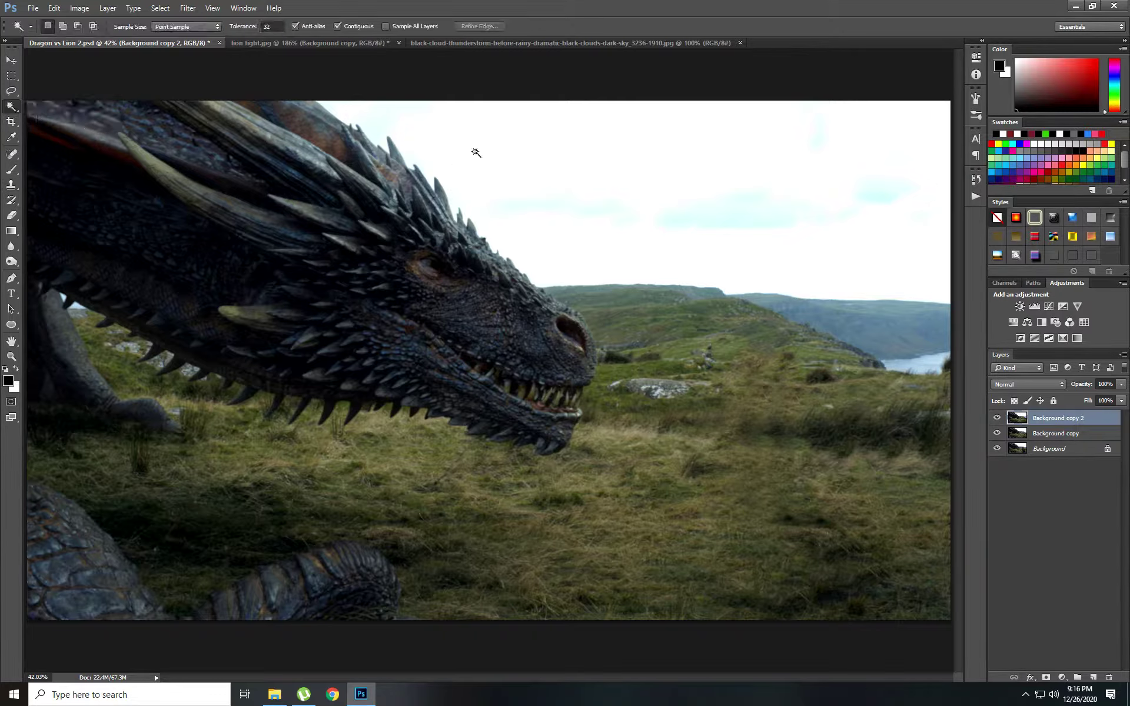
left_click(674, 153)
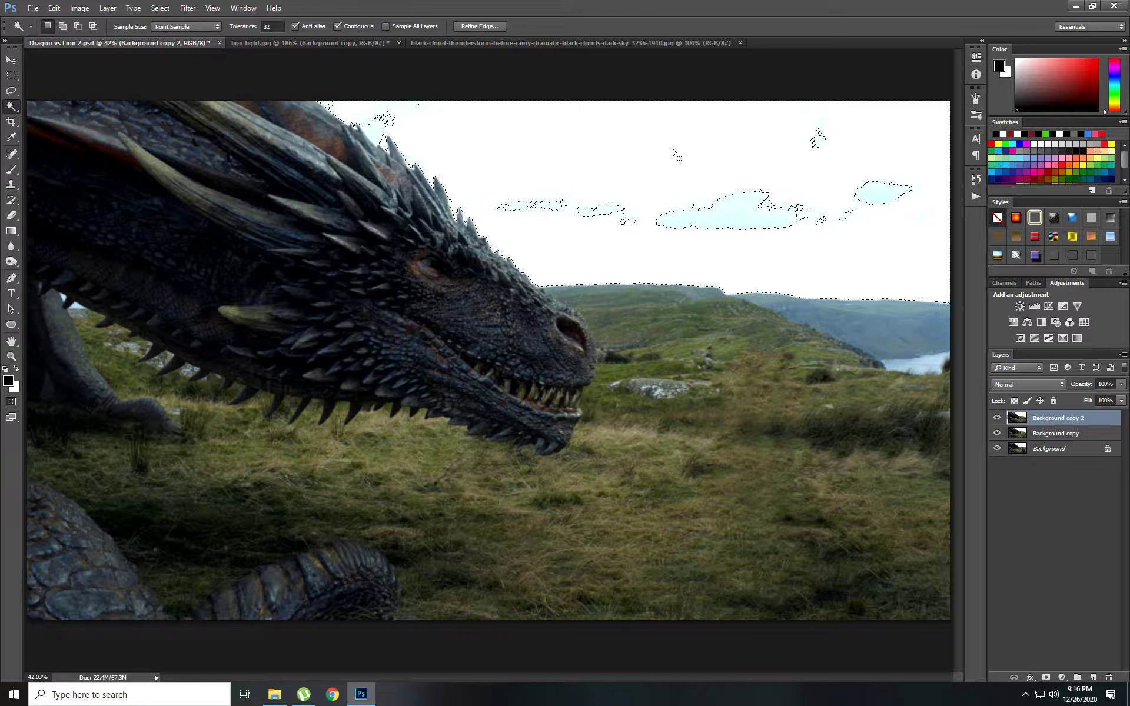
right_click(662, 170)
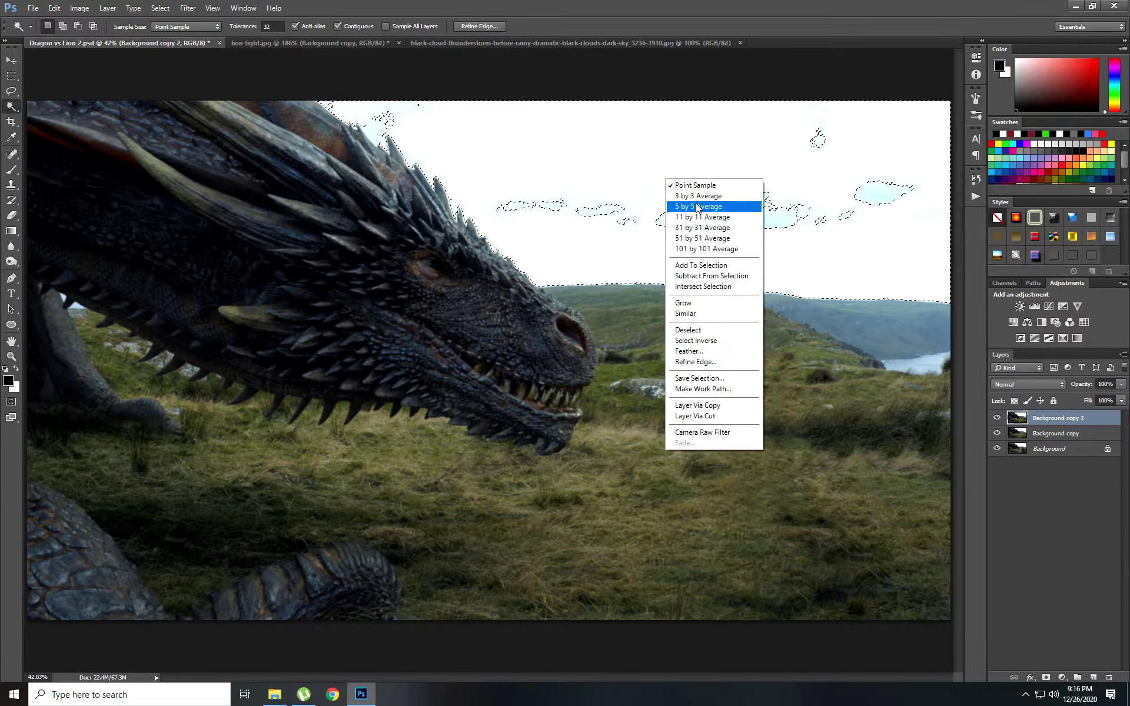
left_click(677, 330)
Step: Quick-select and delete the whole sky, checking the result by toggling the lower layers
right_click(12, 107)
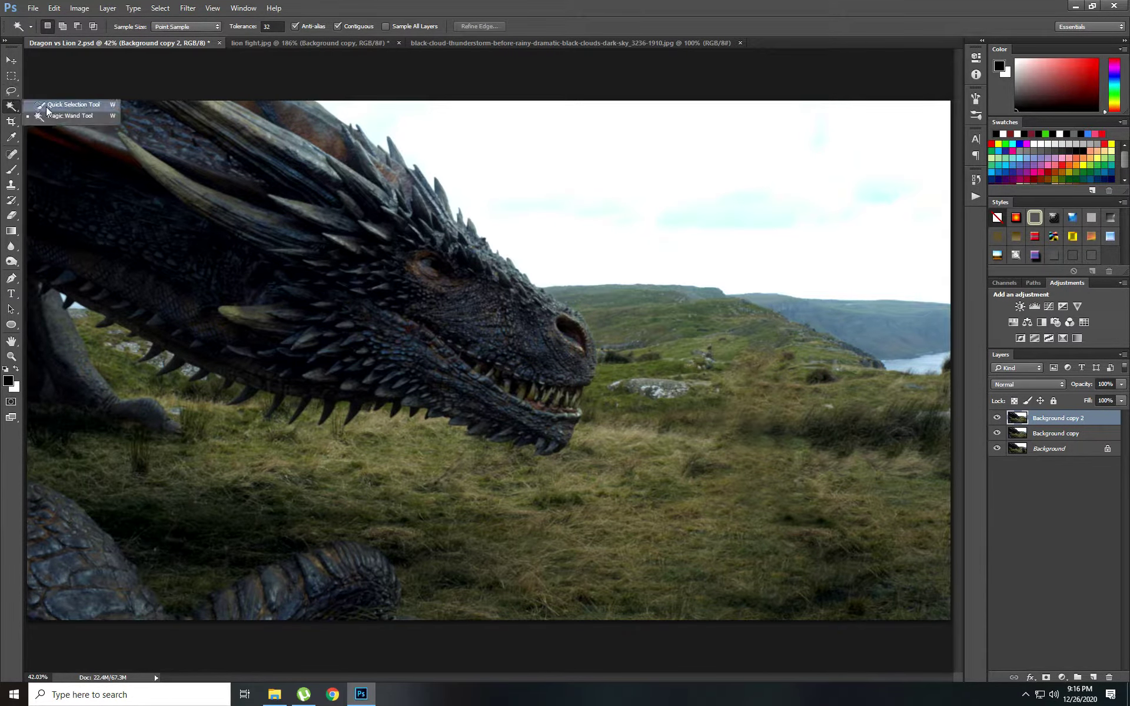
left_click(46, 108)
left_click_drag(724, 211, 720, 208)
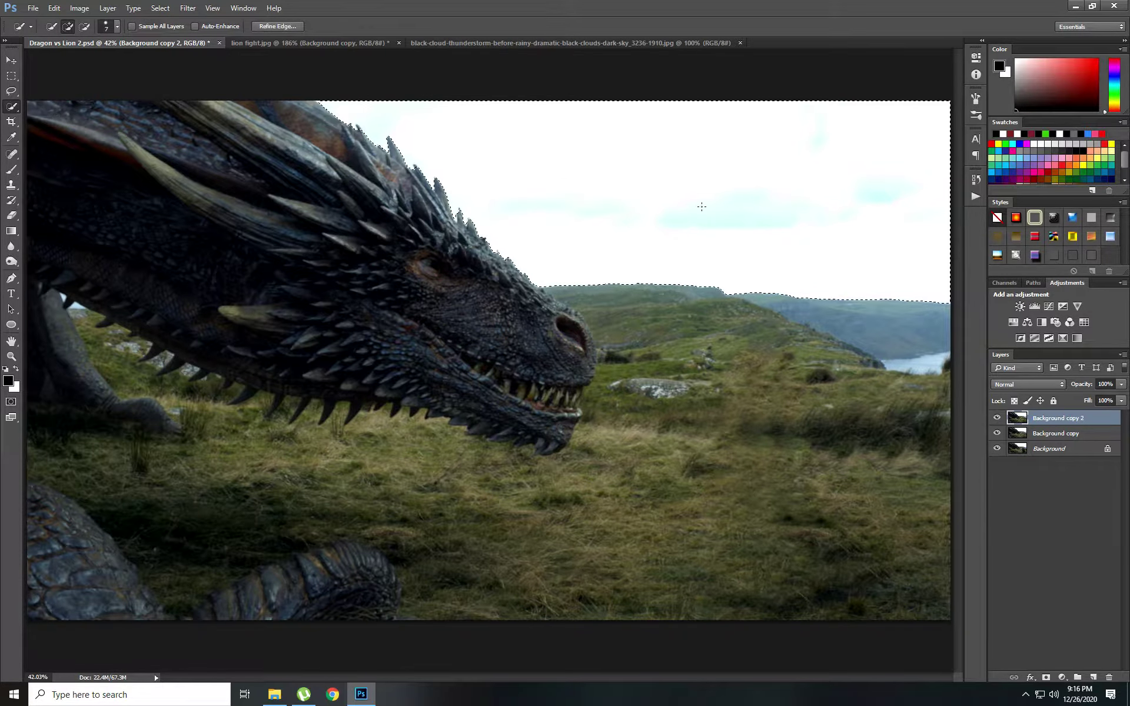
key("Delete")
left_click(996, 433)
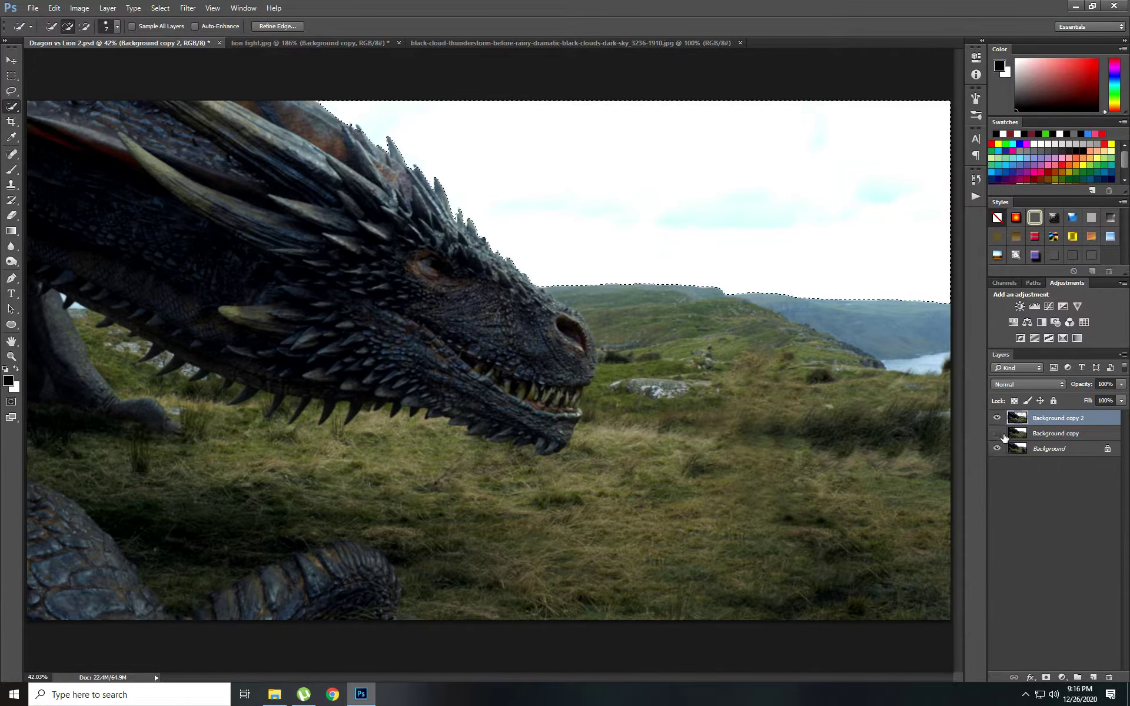
left_click(996, 449)
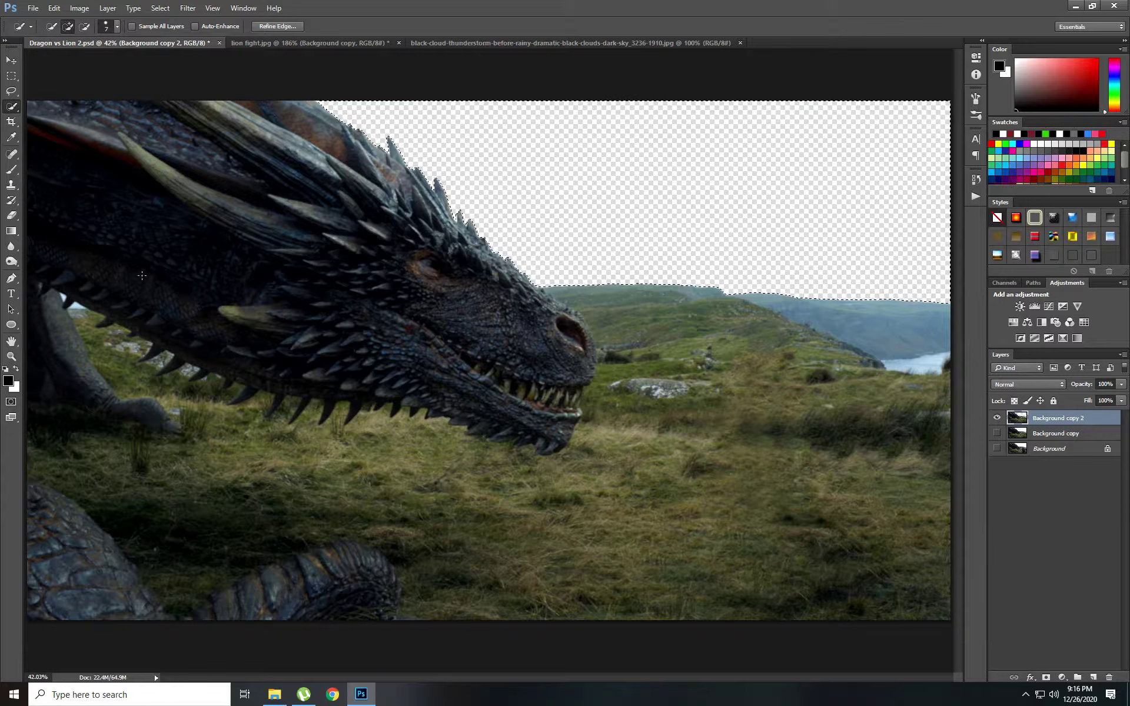
key("ctrl+d")
key("ctrl+d")
left_click(997, 433)
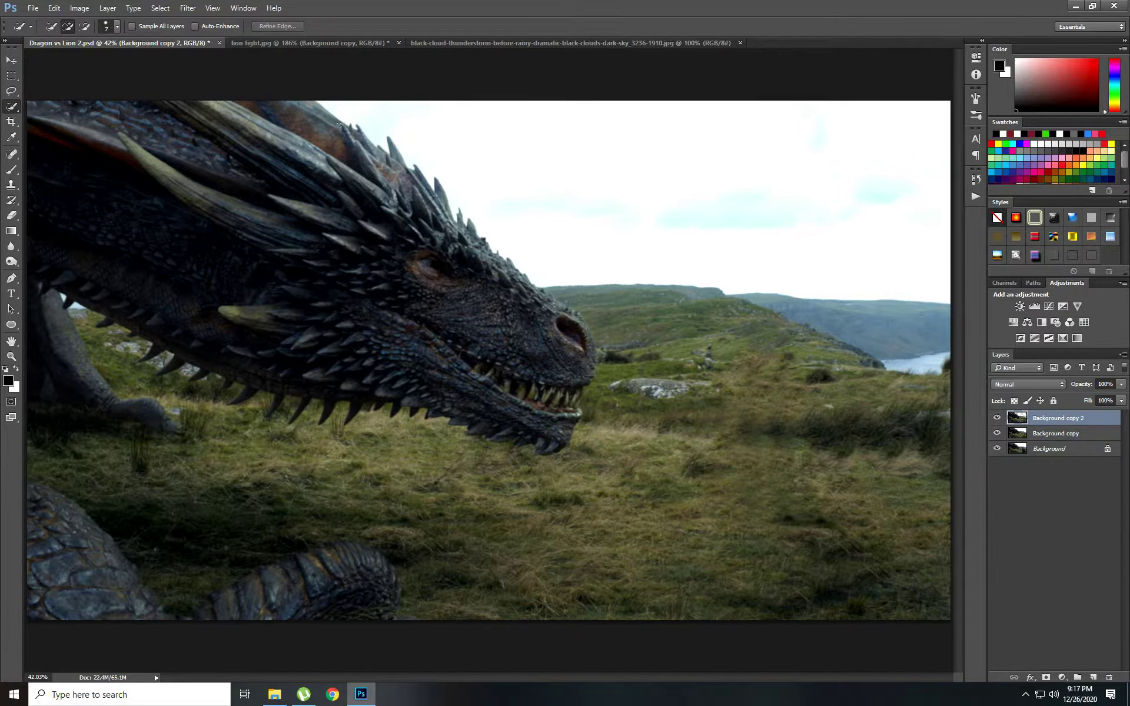
Step: Float the lion fight image and drag its cut-out lion layer into the dragon scene
left_click(5, 56)
left_click(299, 42)
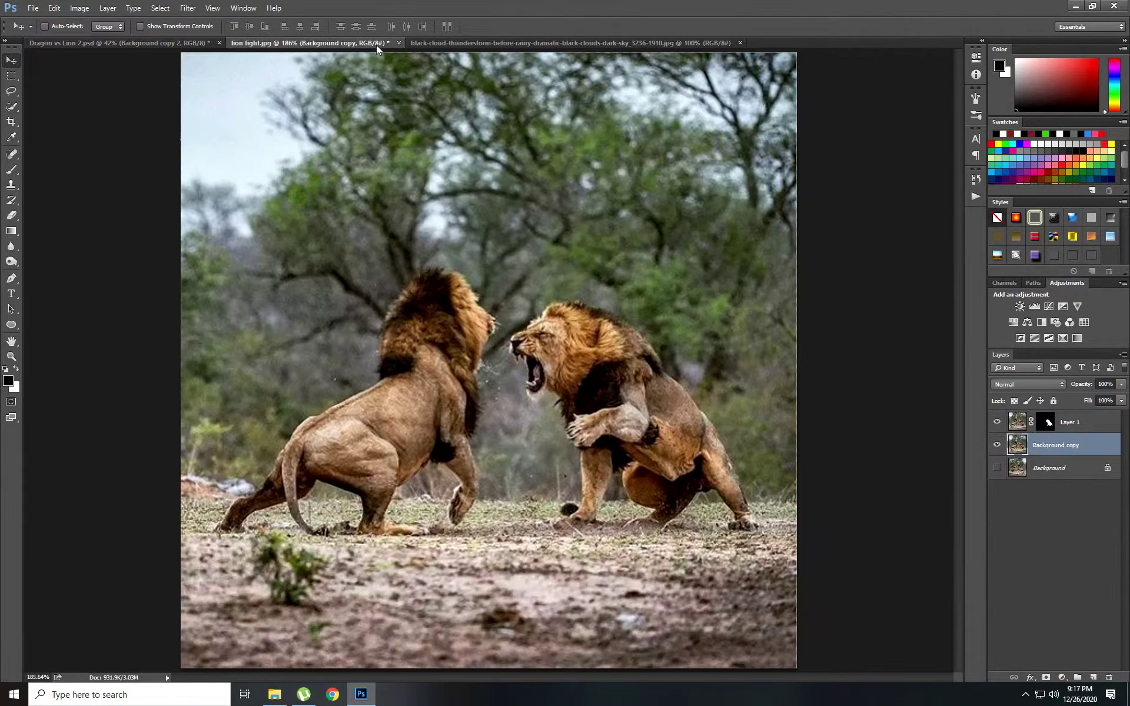
mouse_move(375, 48)
left_mouse_down()
mouse_move(444, 157)
mouse_move(458, 83)
left_mouse_up()
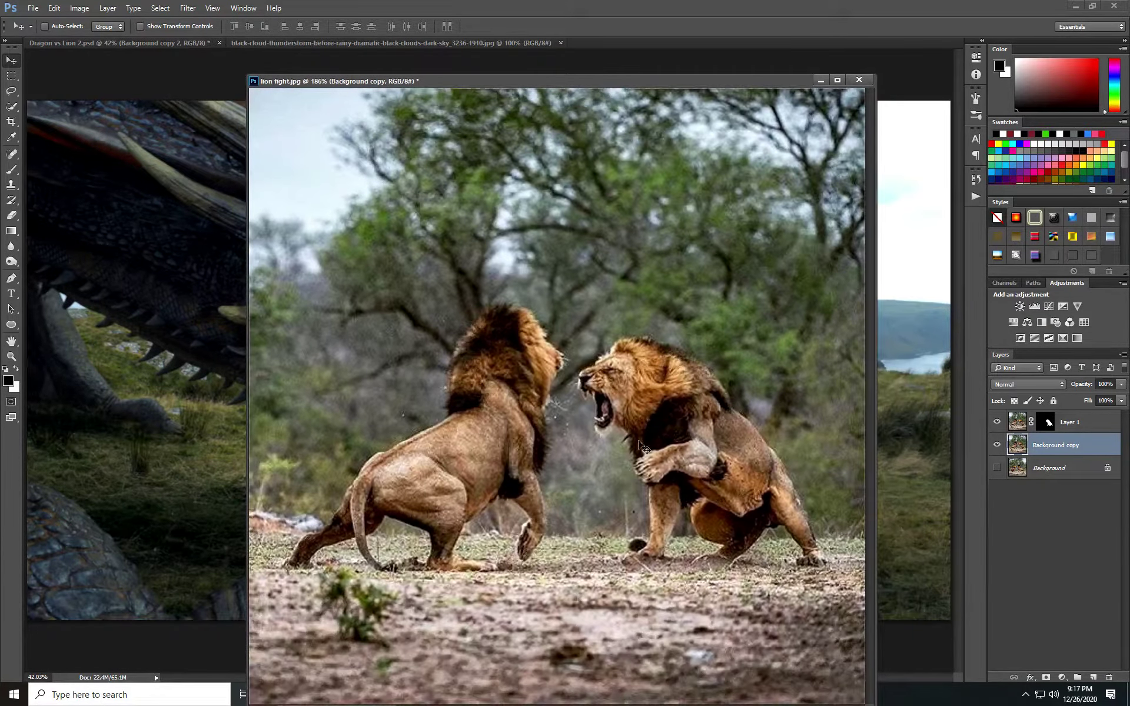
left_click(997, 446)
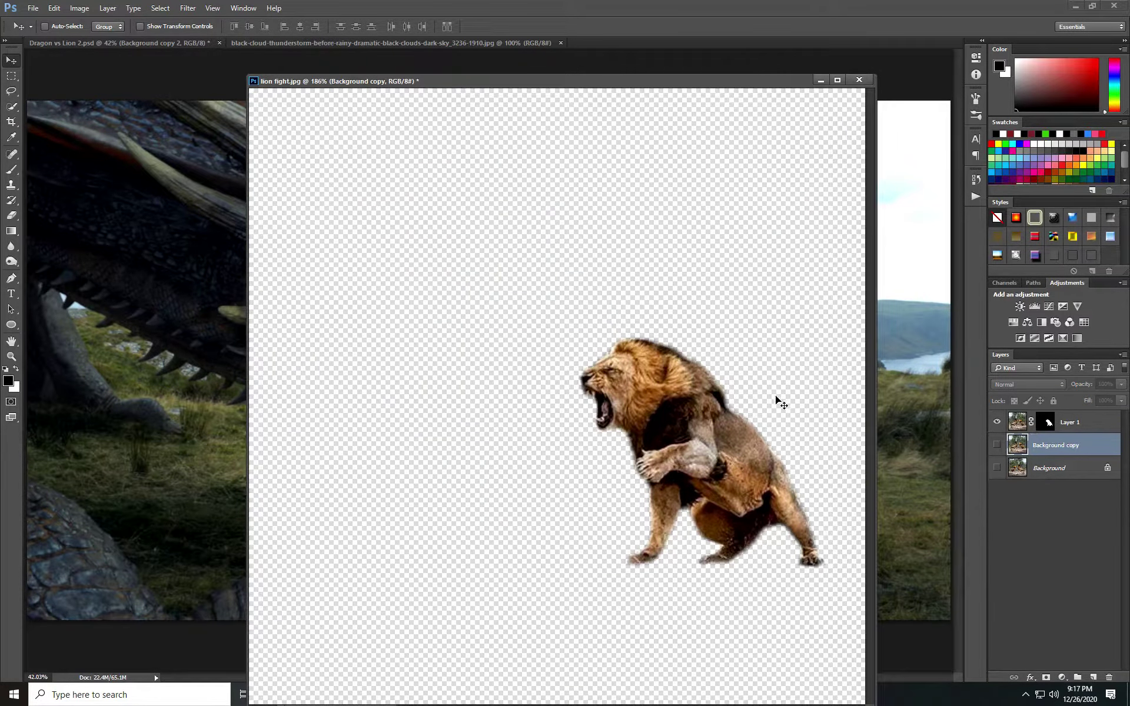
left_click(1065, 422)
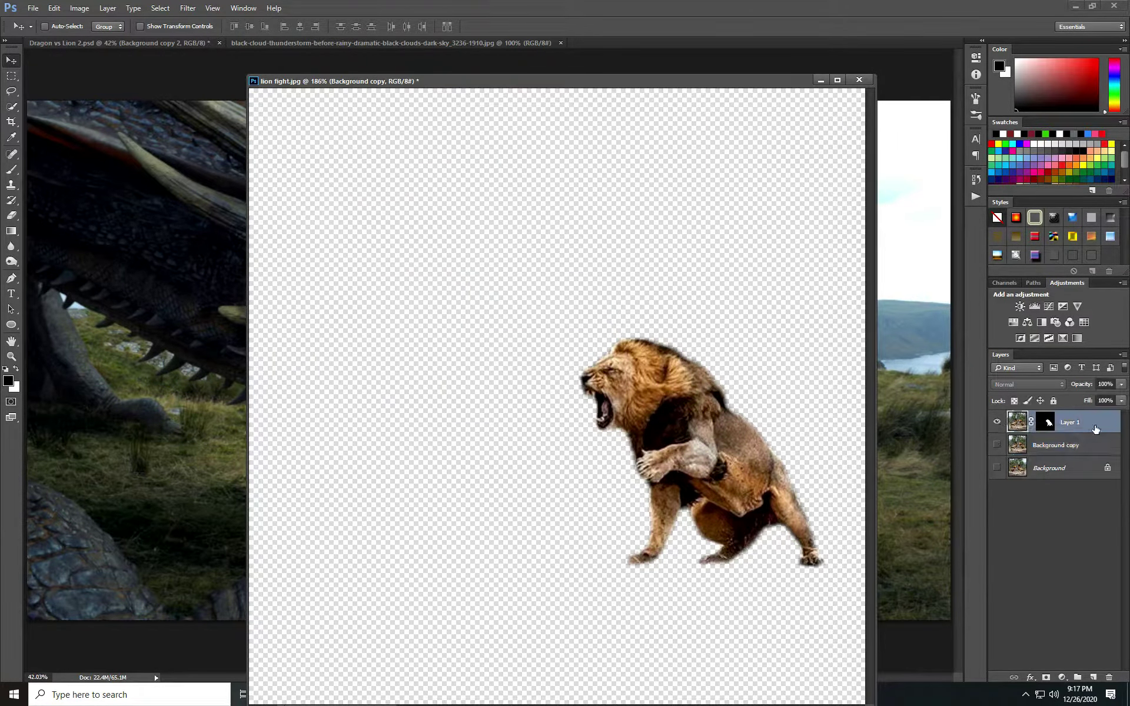
left_click_drag(649, 423, 120, 408)
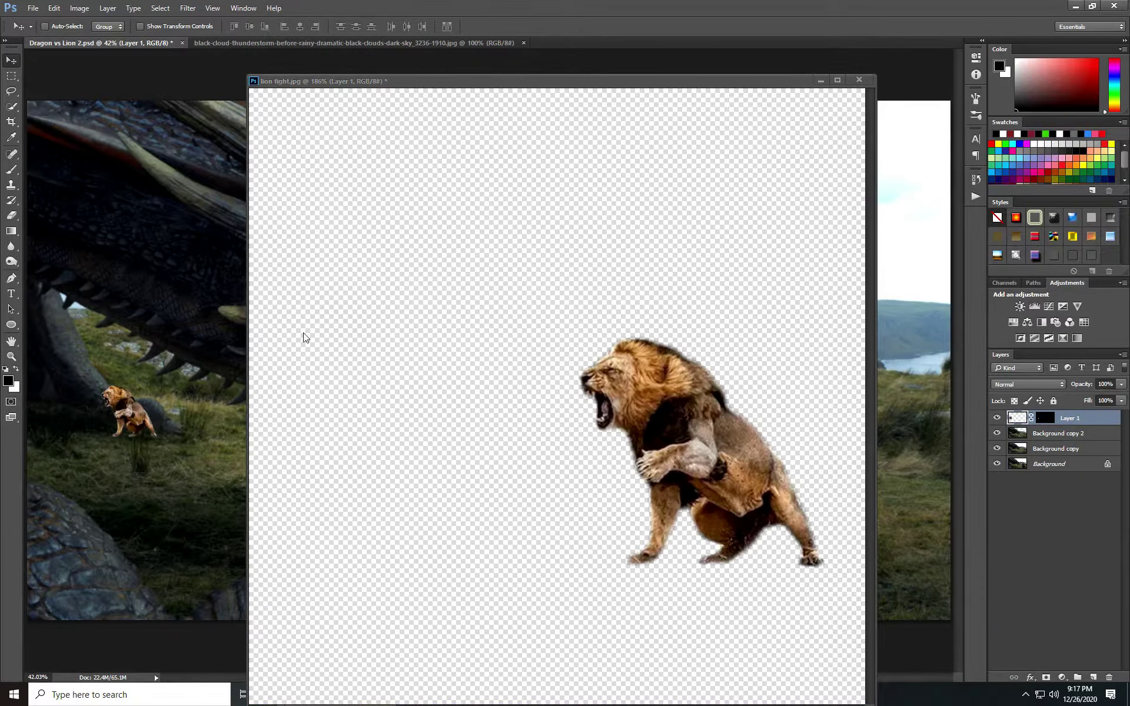
Step: Re-dock the lion image and move the lion onto the grass right of the dragon
left_click(857, 81)
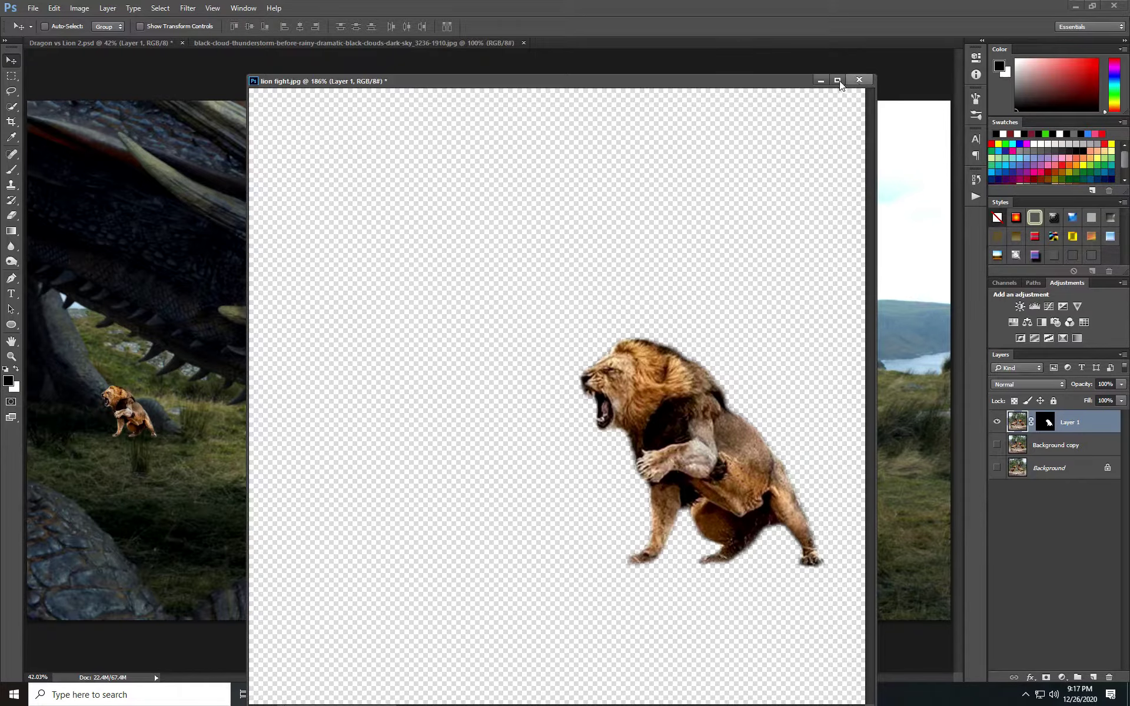
left_click_drag(789, 76, 795, 44)
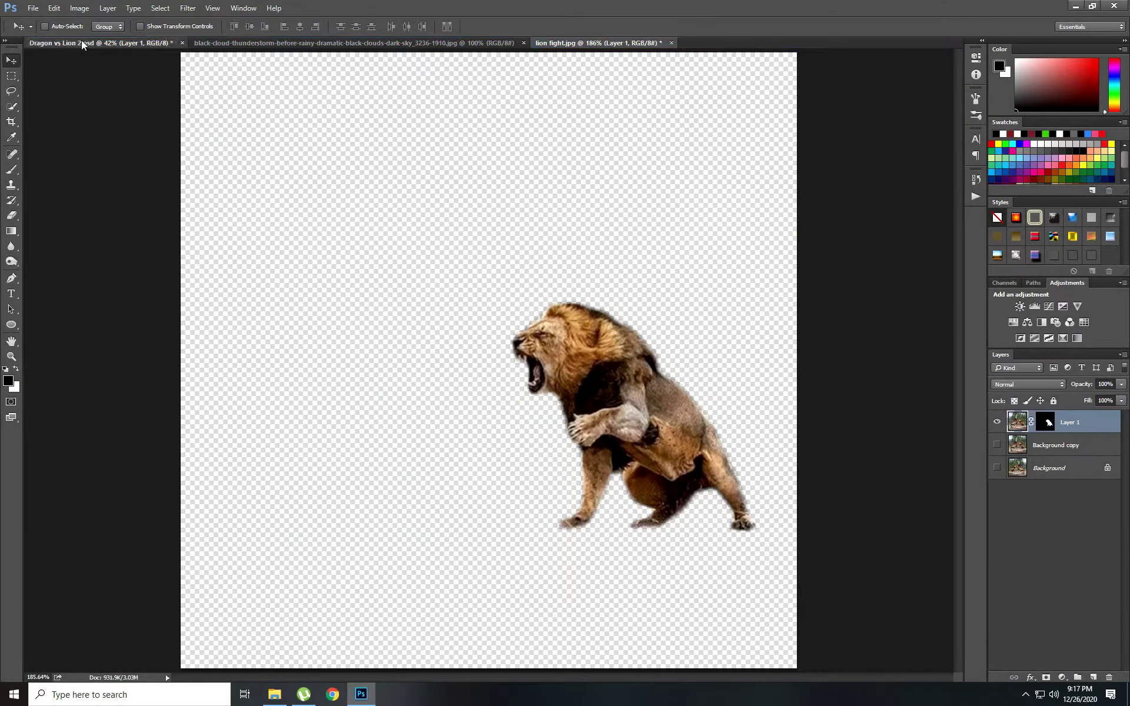
left_click(83, 43)
left_click_drag(131, 416, 708, 464)
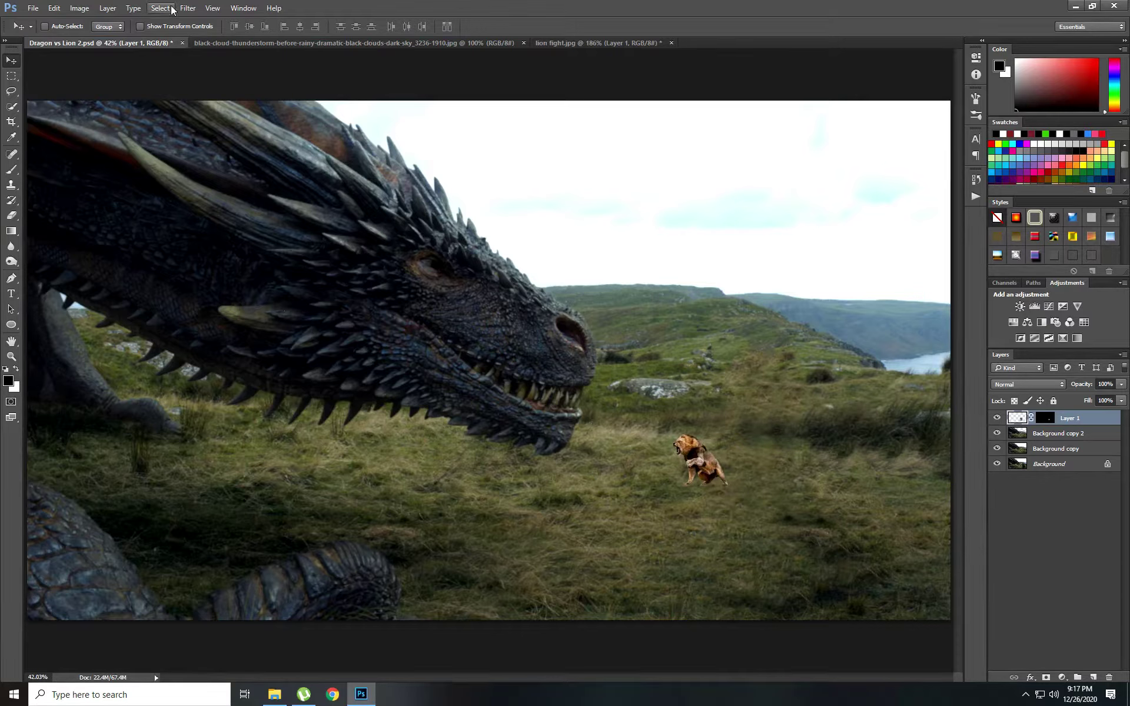
left_click(171, 27)
Step: Scale the lion up with the transform handles and commit its new size
left_click_drag(598, 378, 320, 134)
mouse_move(747, 530)
left_mouse_down()
mouse_move(923, 704)
mouse_move(951, 702)
left_mouse_up()
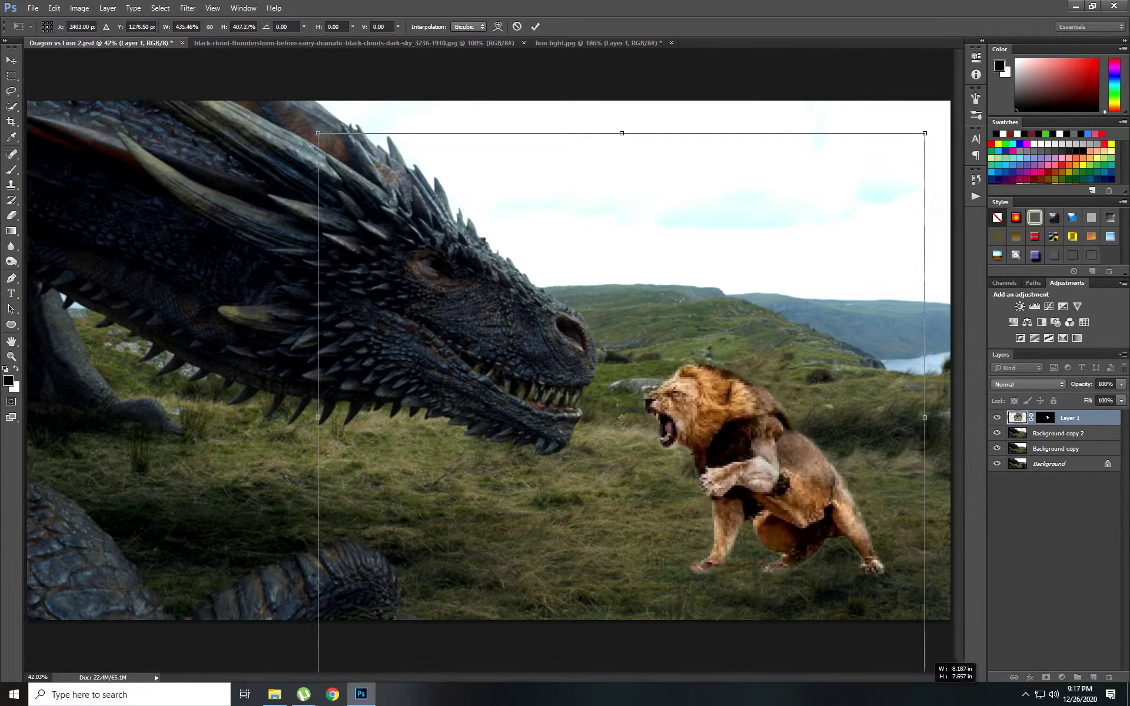
left_click_drag(822, 556, 783, 527)
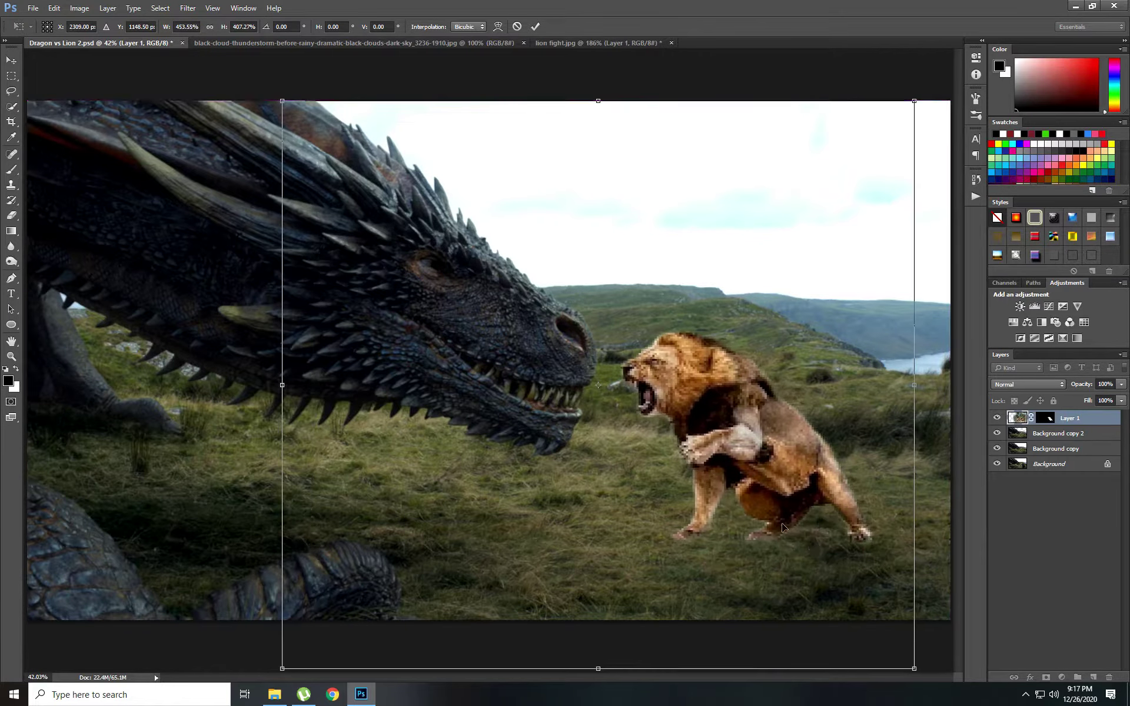
left_click_drag(700, 543, 664, 479)
left_click_drag(888, 610, 904, 655)
left_click_drag(734, 461, 802, 516)
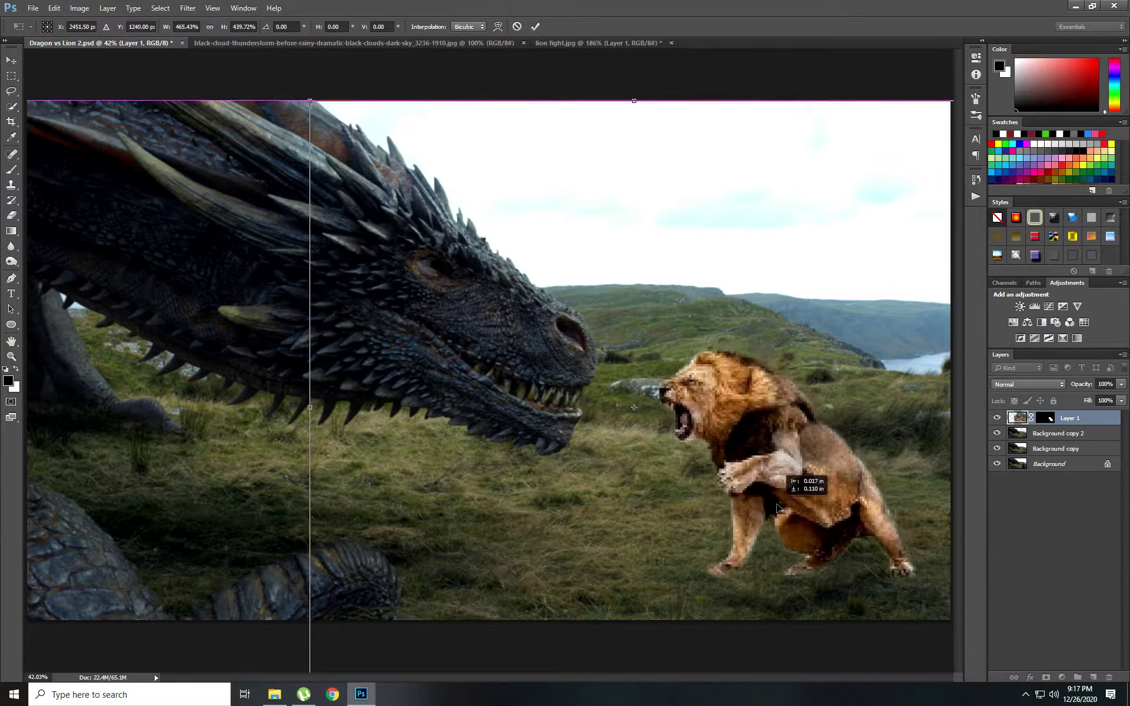
left_click_drag(779, 502, 777, 511)
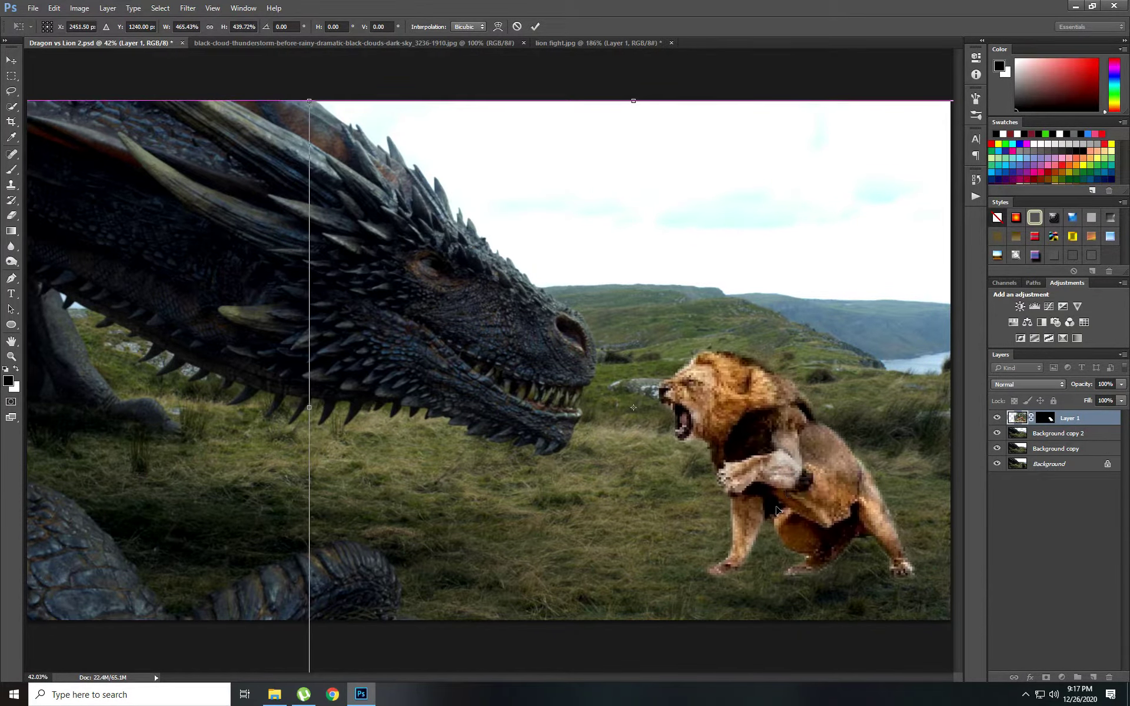
left_click(535, 26)
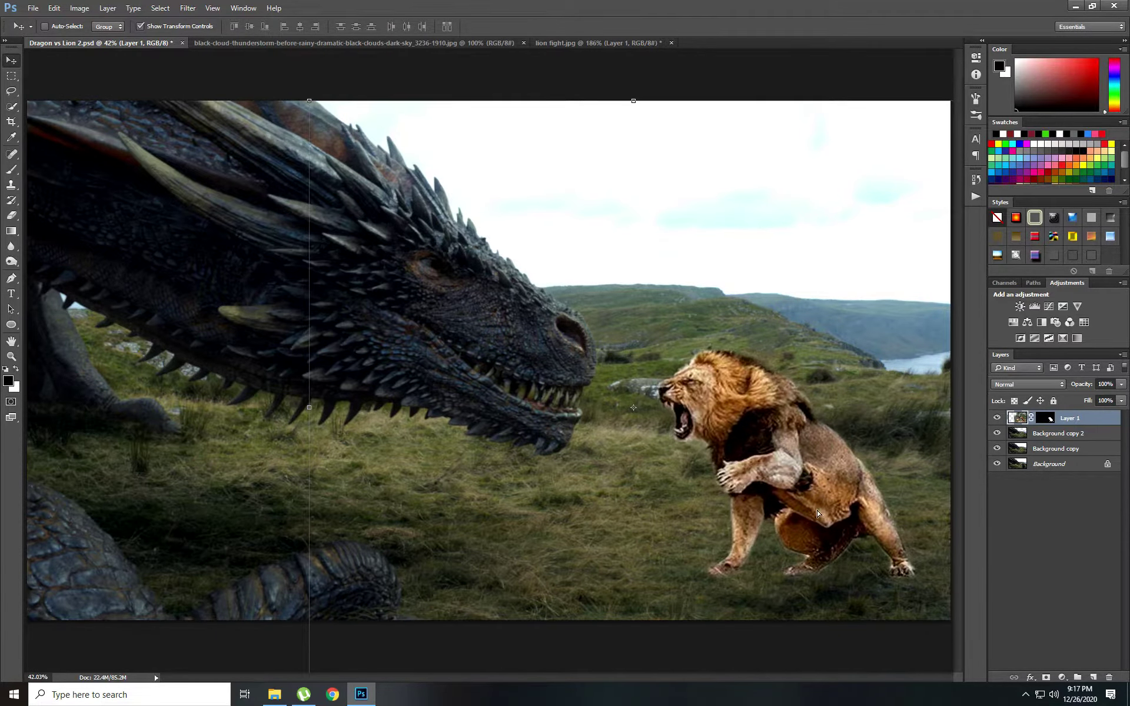
Step: Nudge the enlarged lion into place on the grass with Free Transform
left_click_drag(818, 513, 820, 521)
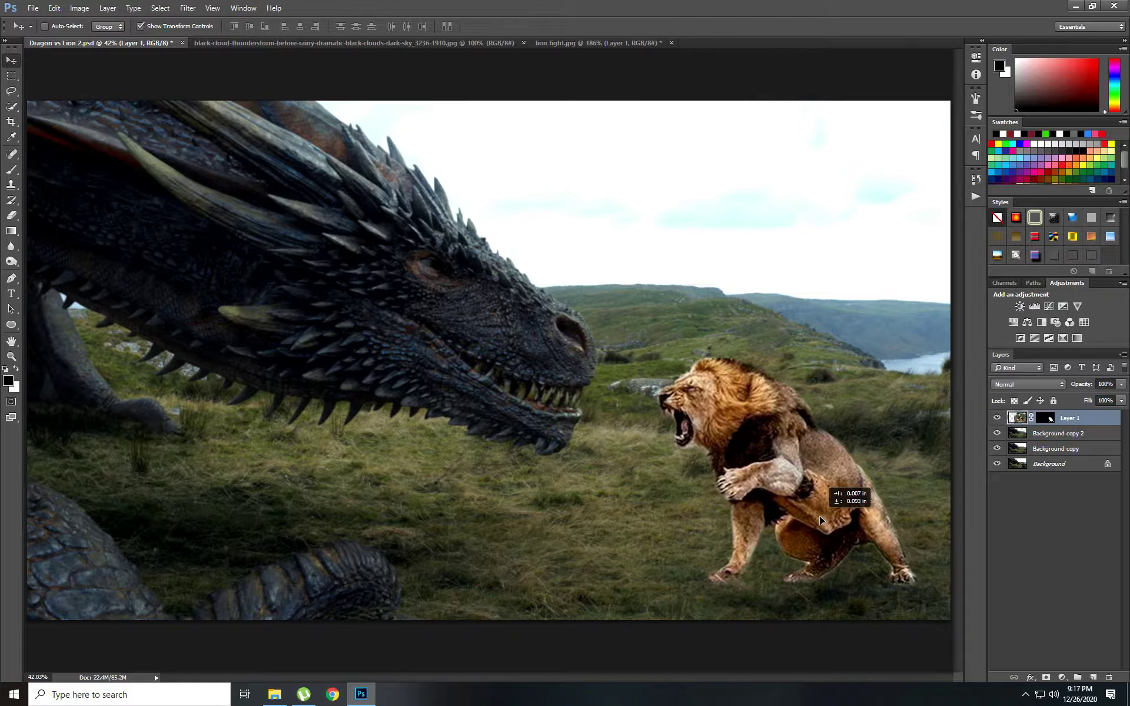
key("ctrl+t")
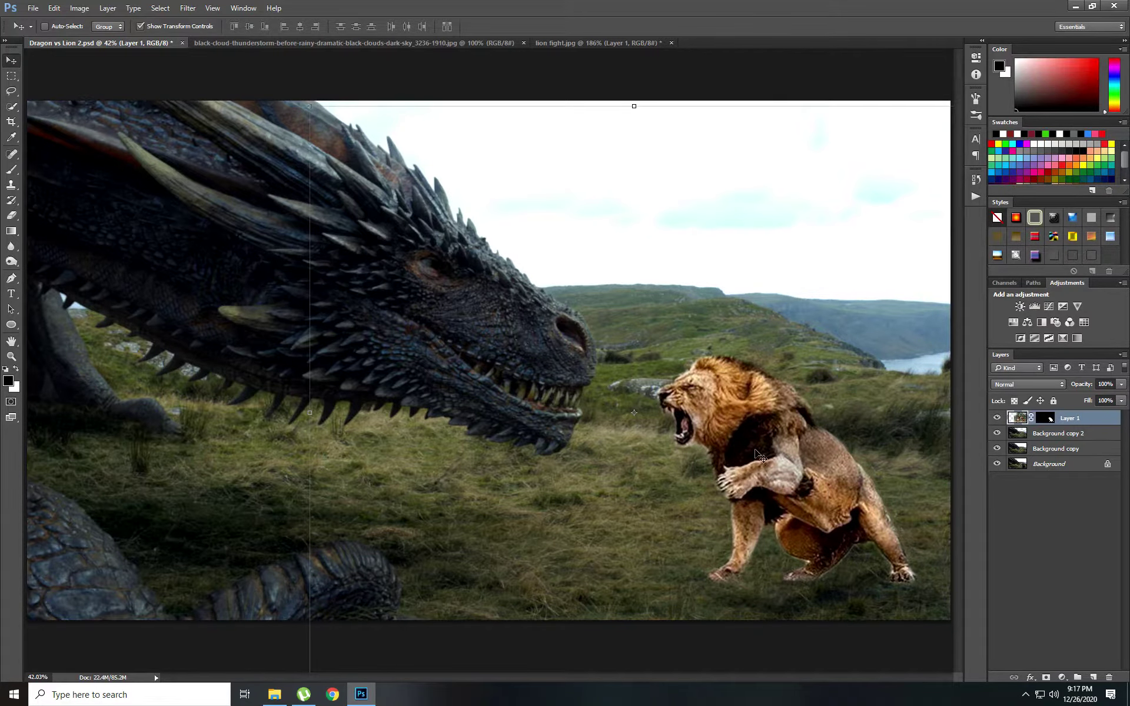
left_click_drag(758, 454, 757, 449)
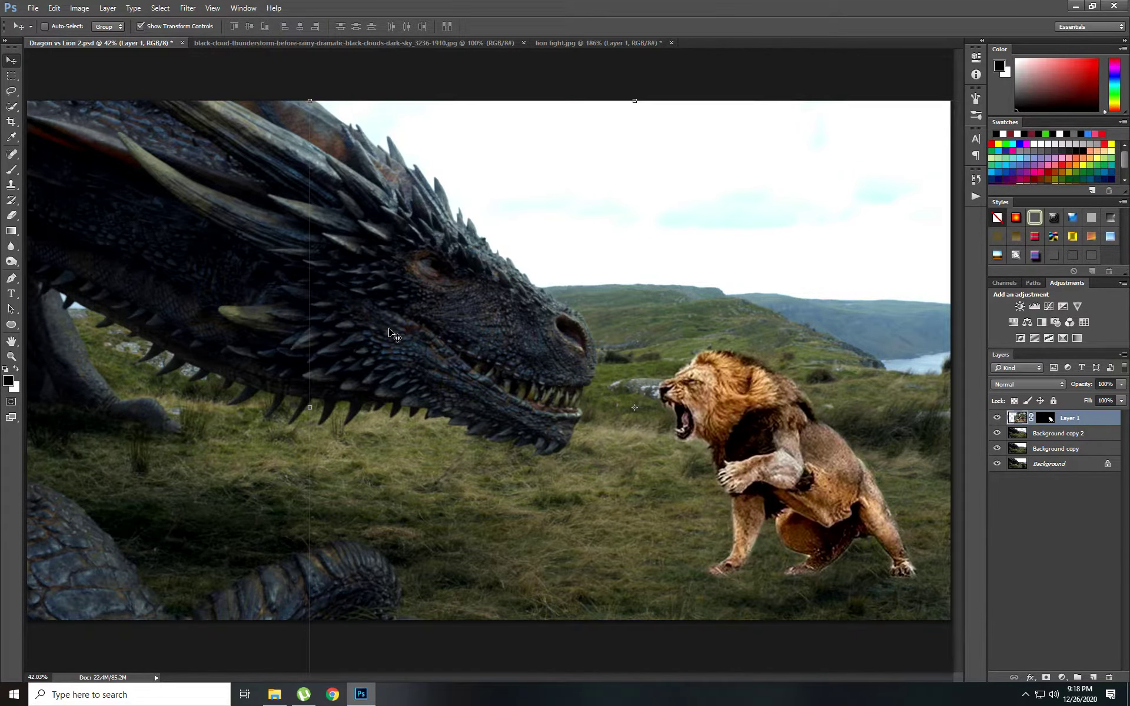
left_click_drag(827, 568, 841, 569)
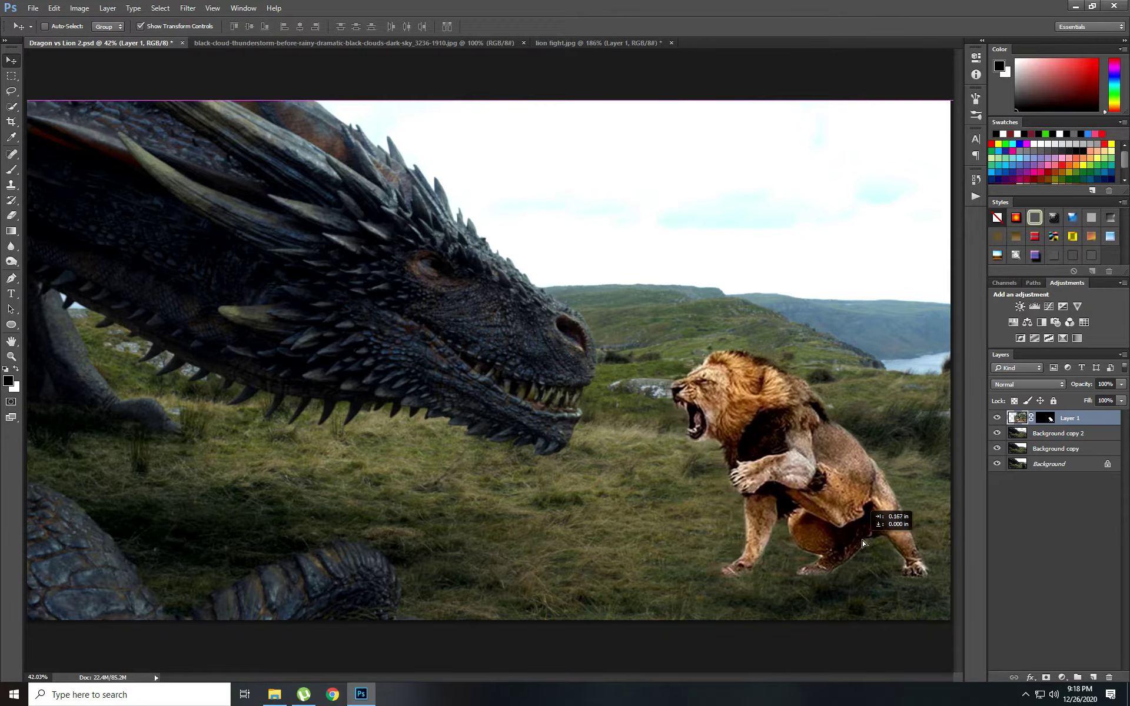
left_click_drag(746, 460, 749, 460)
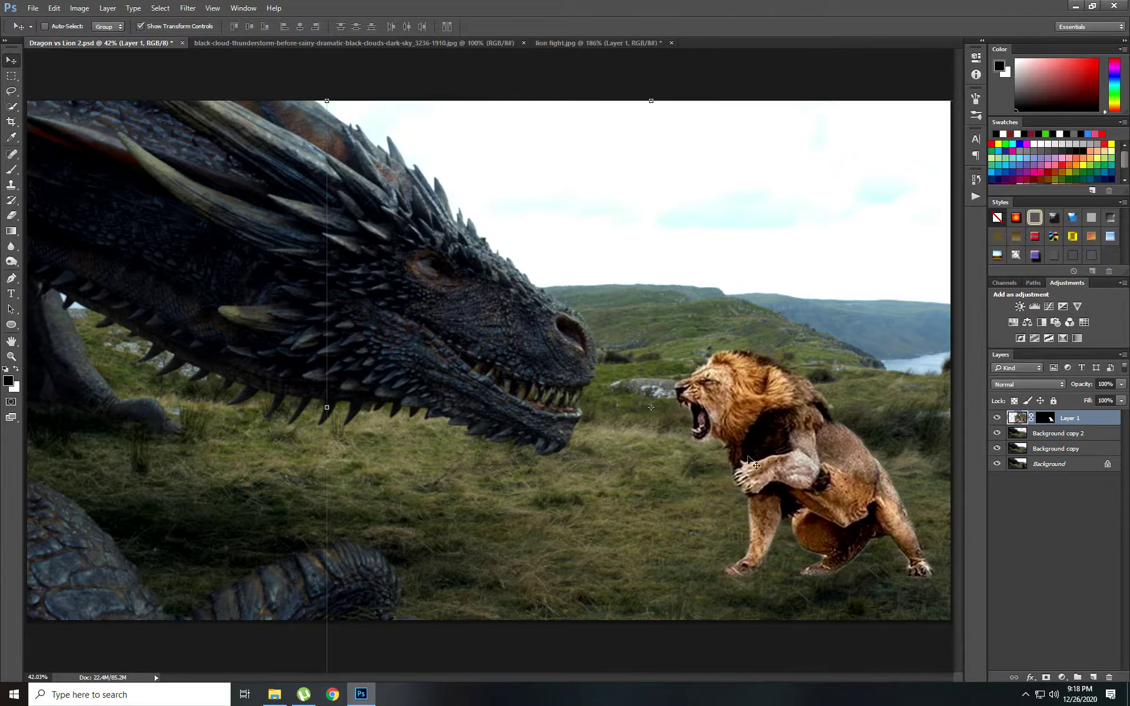
Step: Copy a rectangle of grass around the lion's feet from Background copy 2 into Layer 2 above the lion
left_click(1041, 438)
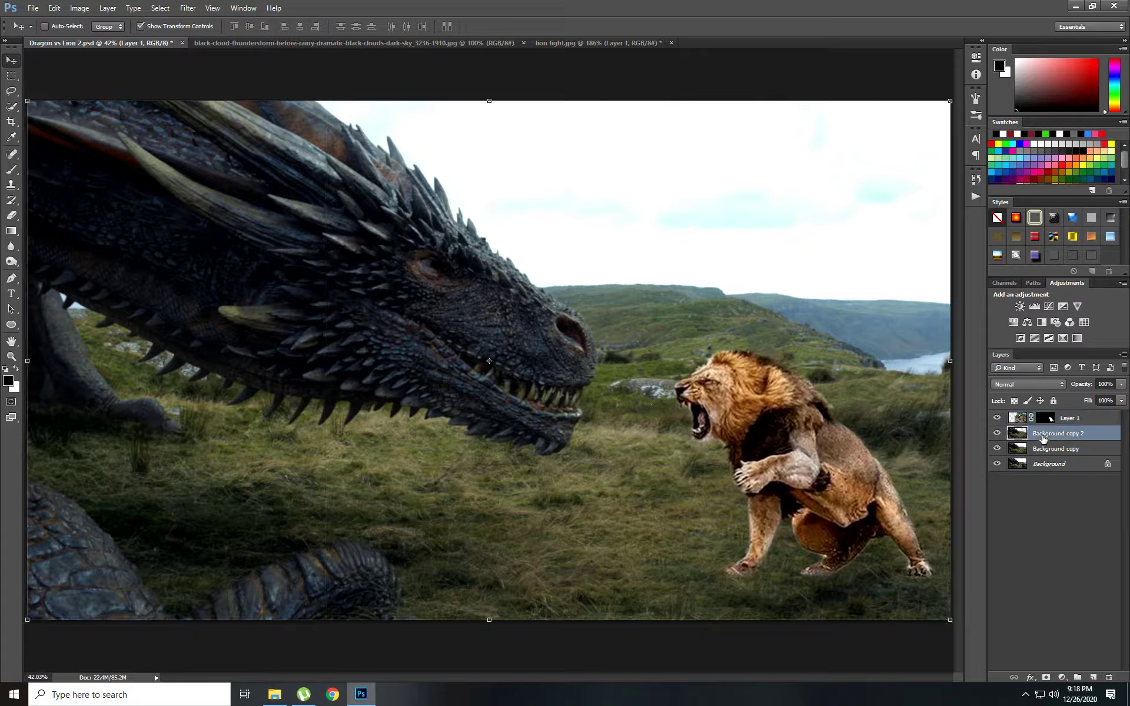
key("ctrl+j")
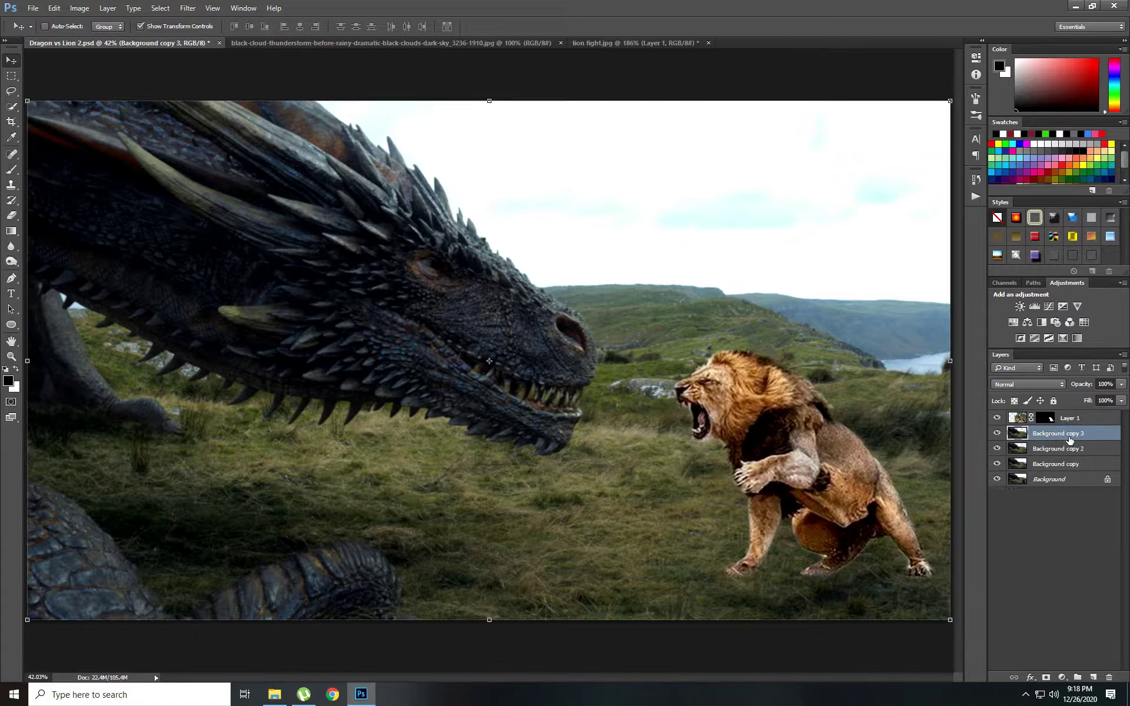
key("ctrl+z")
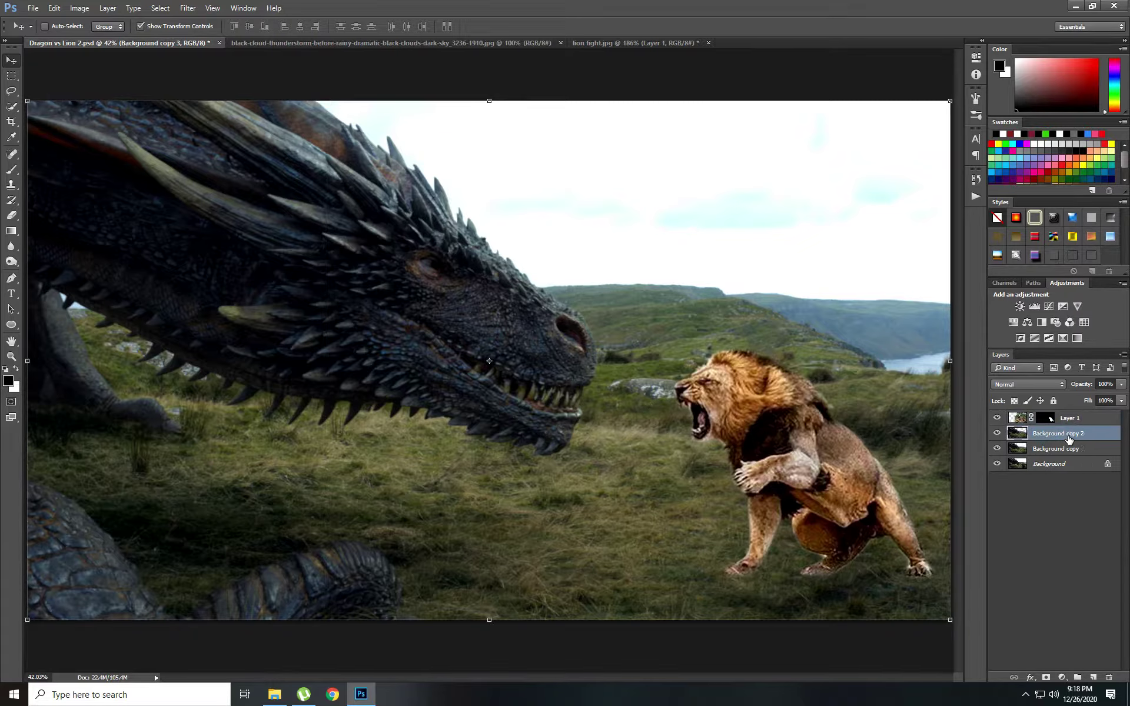
left_click(12, 78)
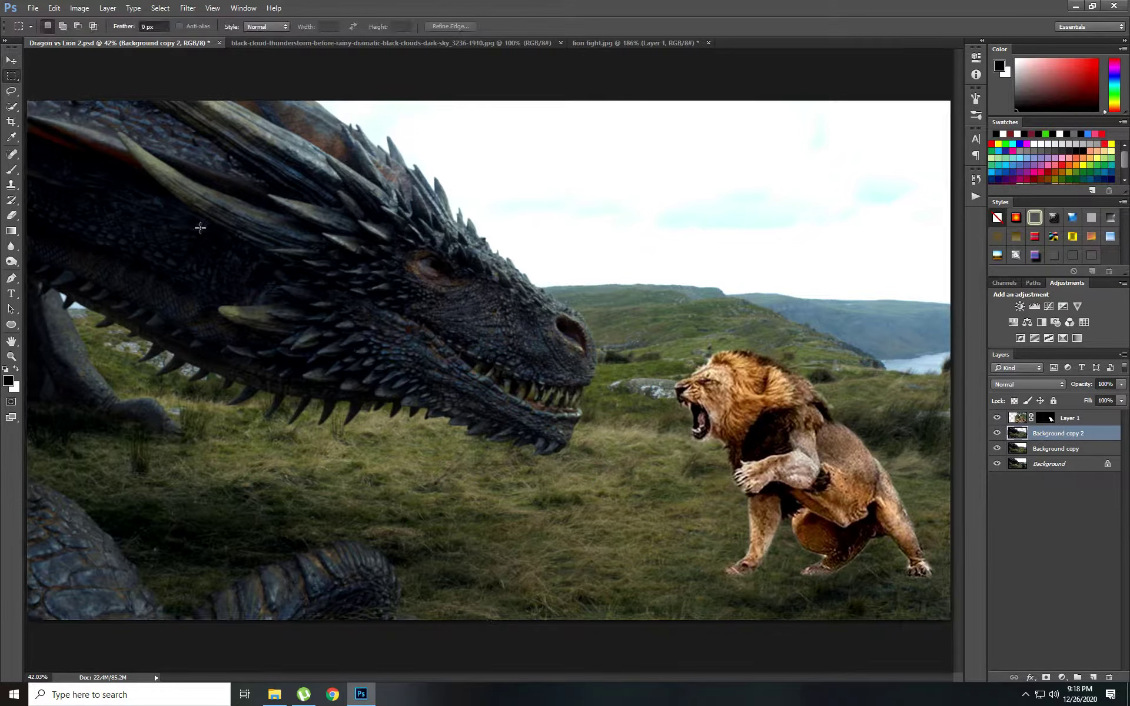
left_click_drag(683, 537, 918, 614)
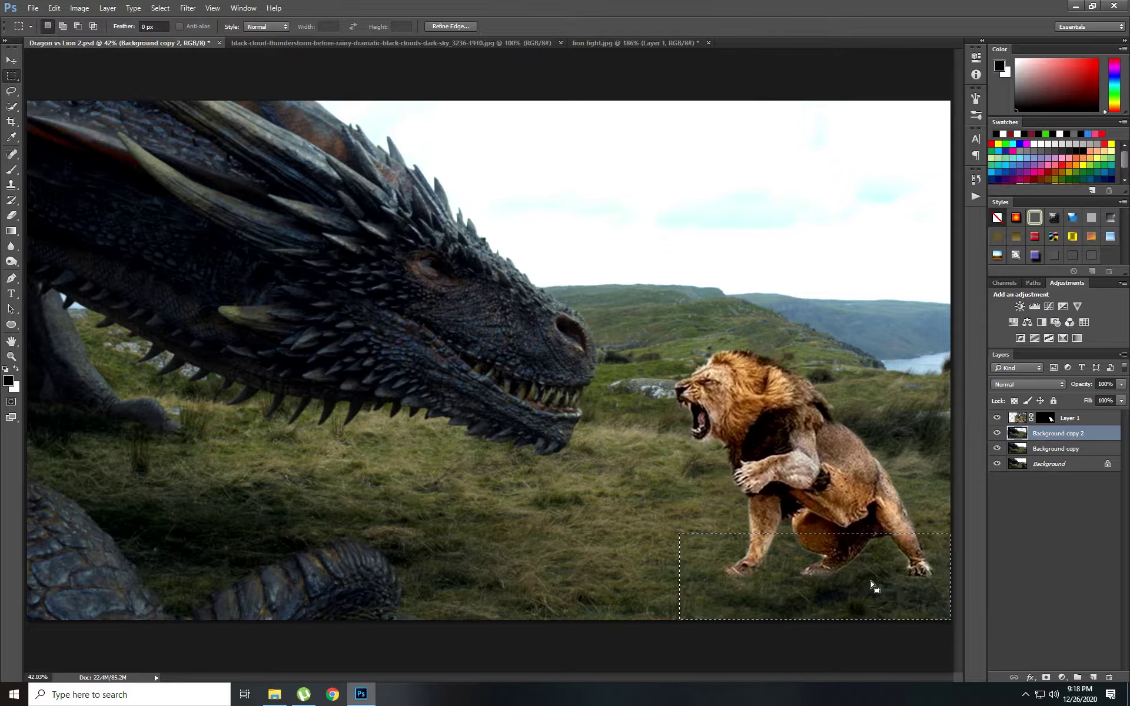
key("ctrl+j")
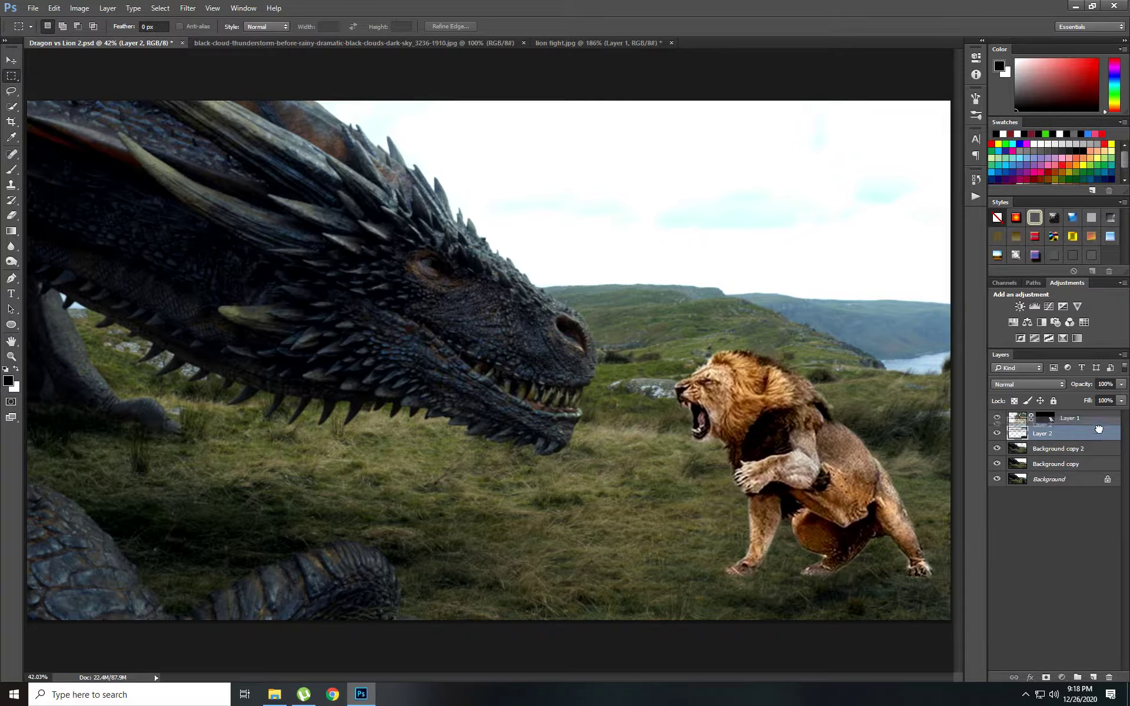
left_click_drag(1096, 431, 1056, 382)
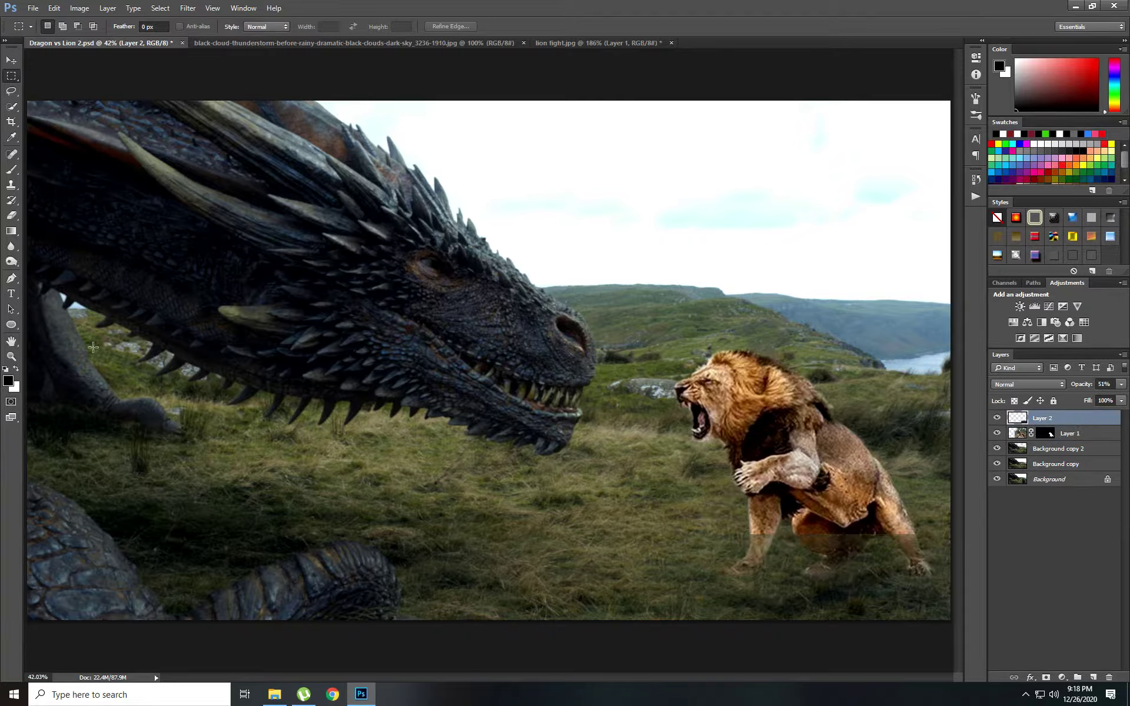
Step: Erase Layer 2's grass off the lion's legs and set its opacity to 100%
left_click(12, 216)
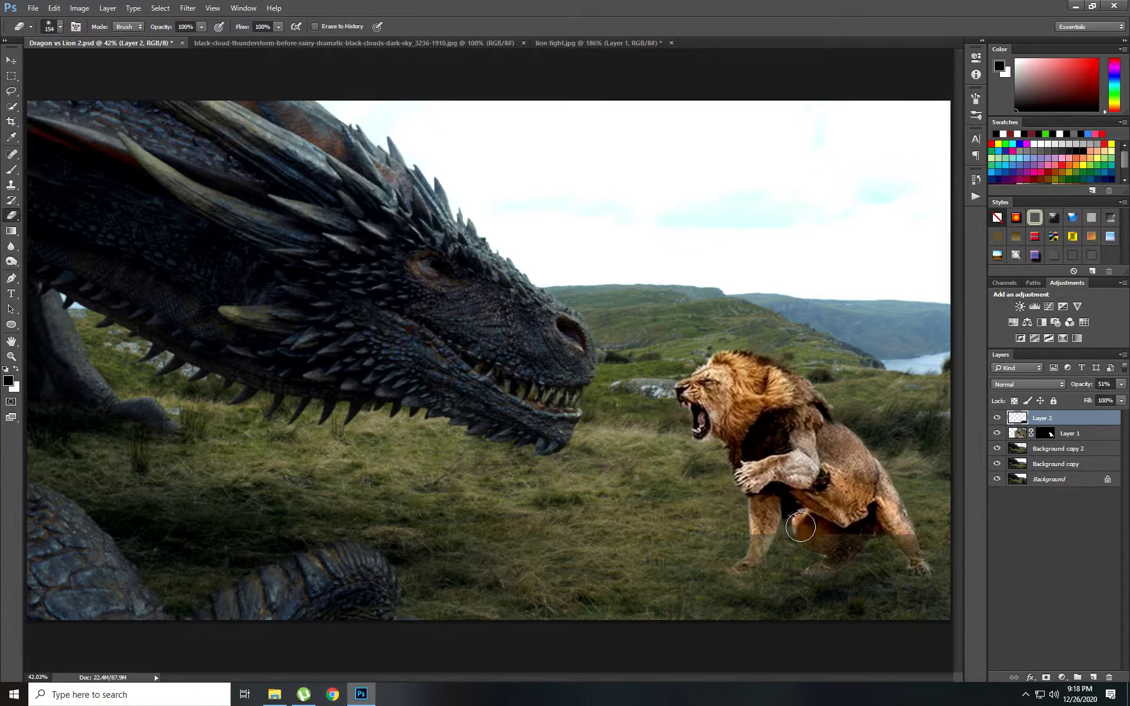
mouse_move(801, 527)
left_mouse_down()
mouse_move(754, 566)
mouse_move(854, 570)
left_mouse_up()
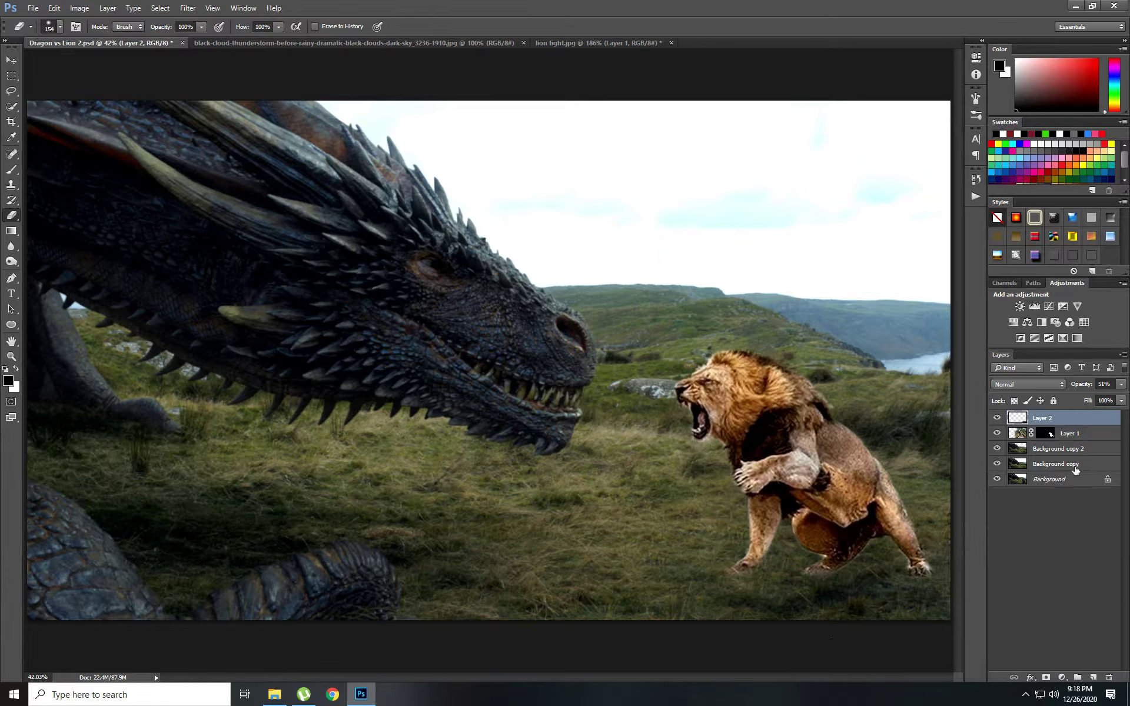
left_click_drag(1086, 385, 1115, 385)
left_click(957, 540)
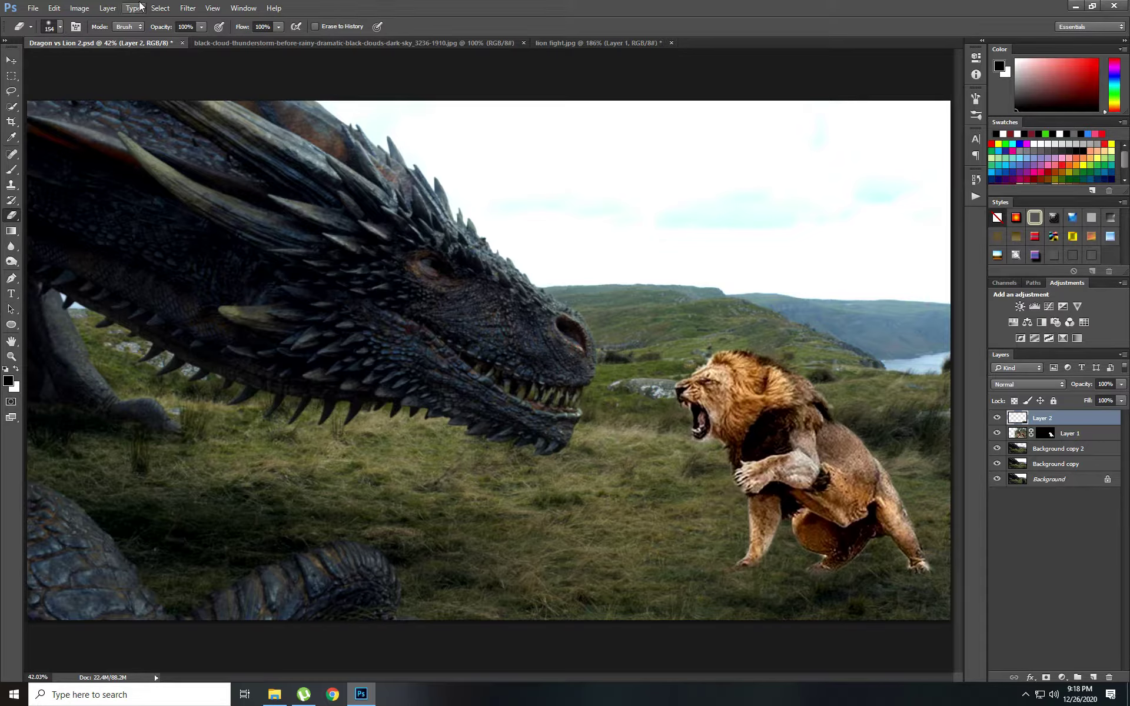
left_click(185, 9)
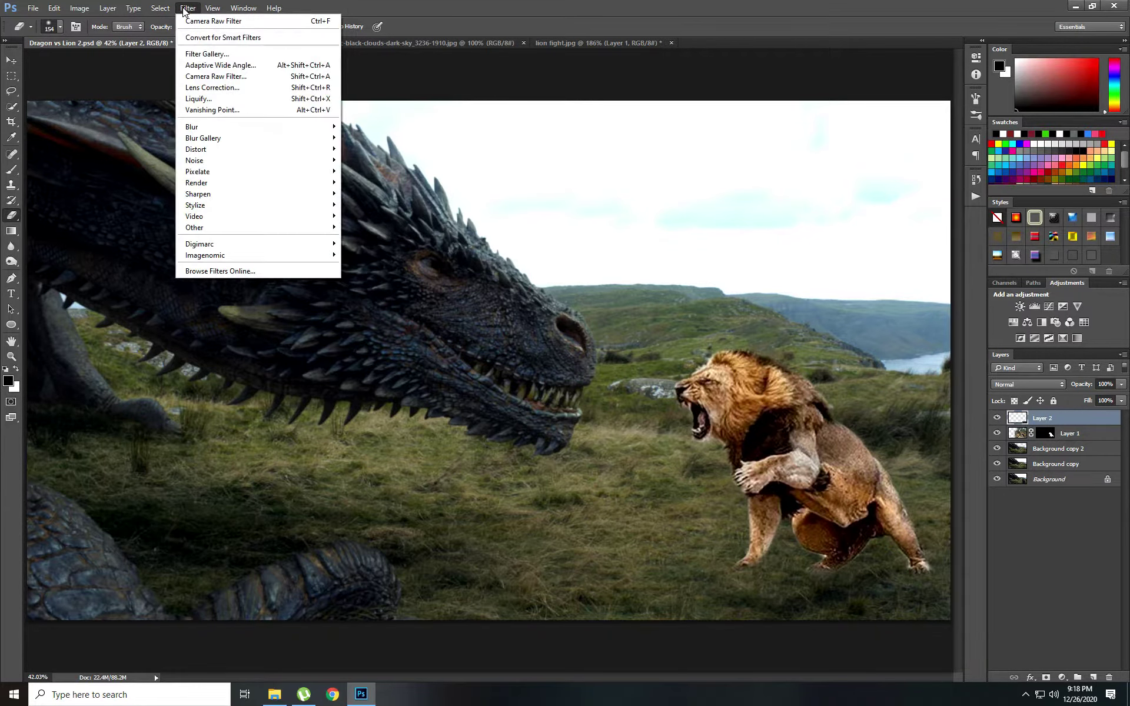
left_click(193, 7)
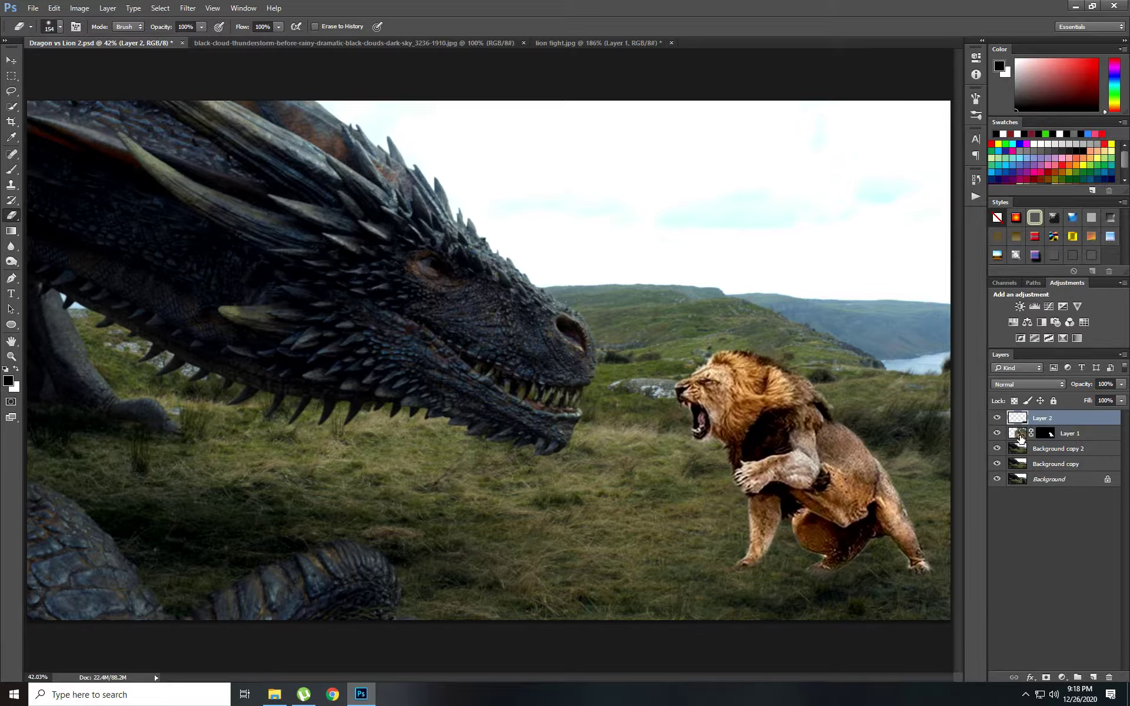
right_click(1062, 417)
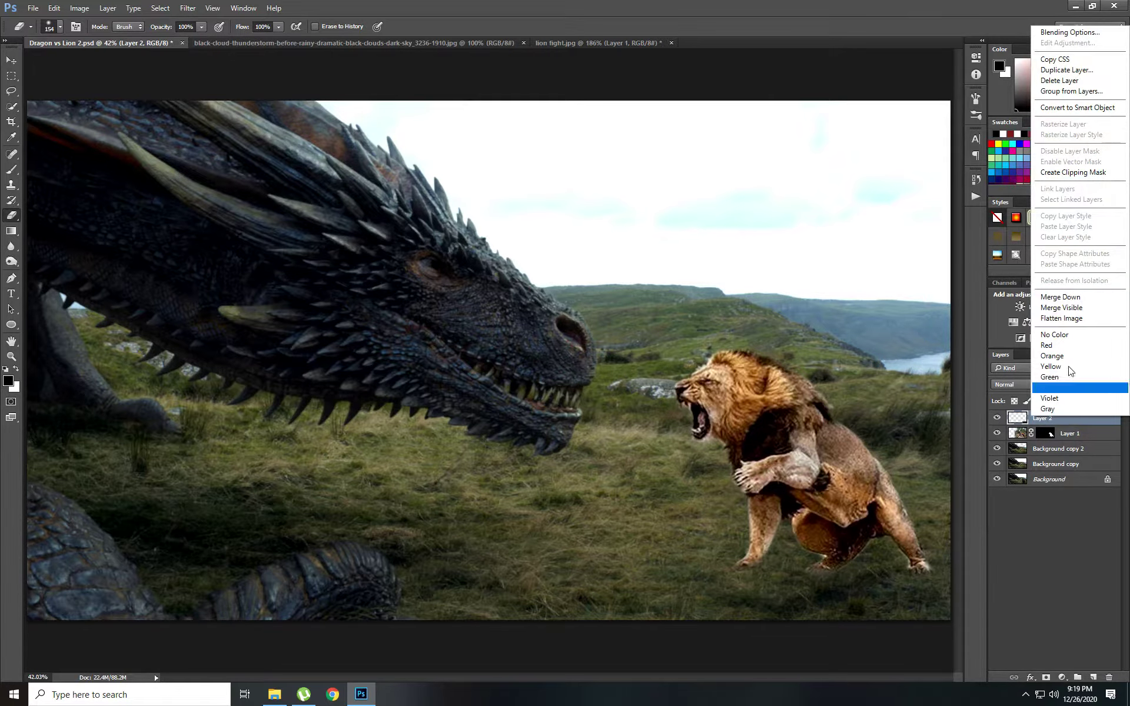
left_click(1061, 297)
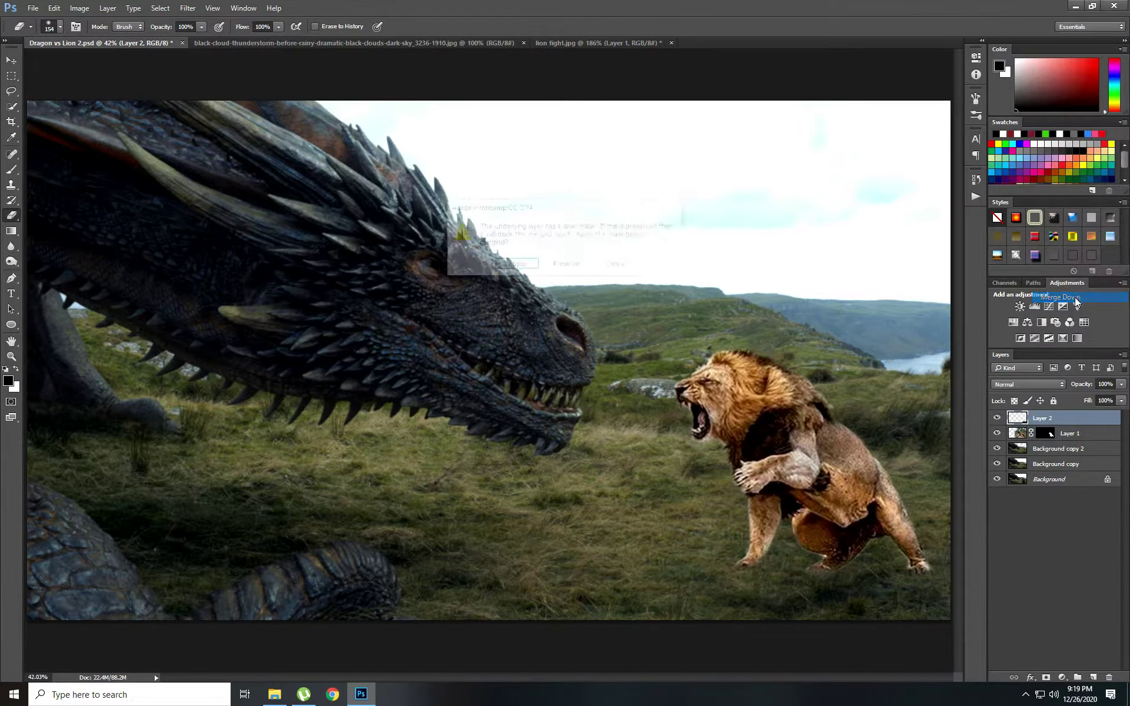
left_click(514, 266)
left_click(999, 419)
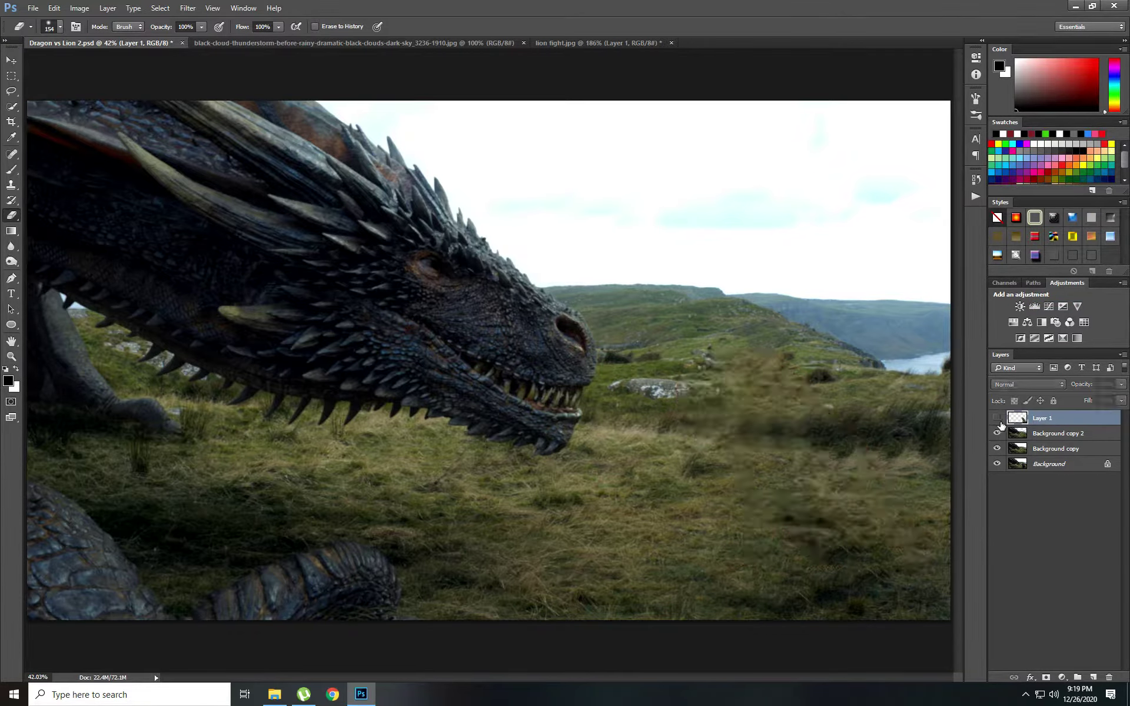
left_click(999, 420)
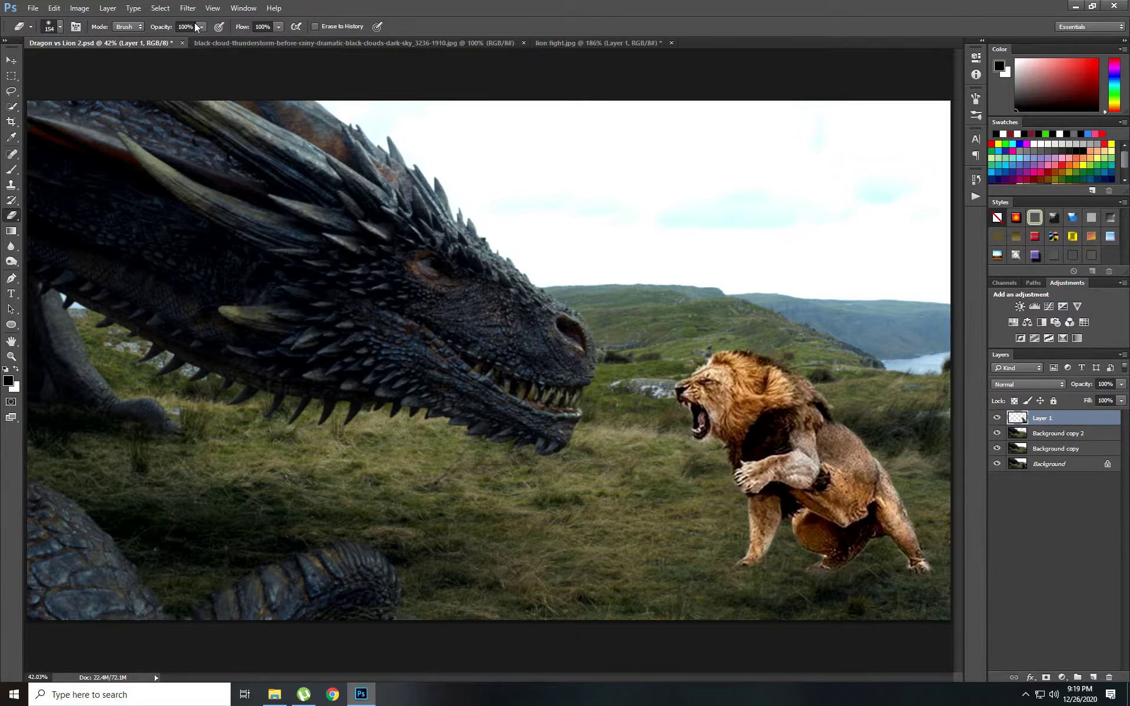
key("ctrl+j")
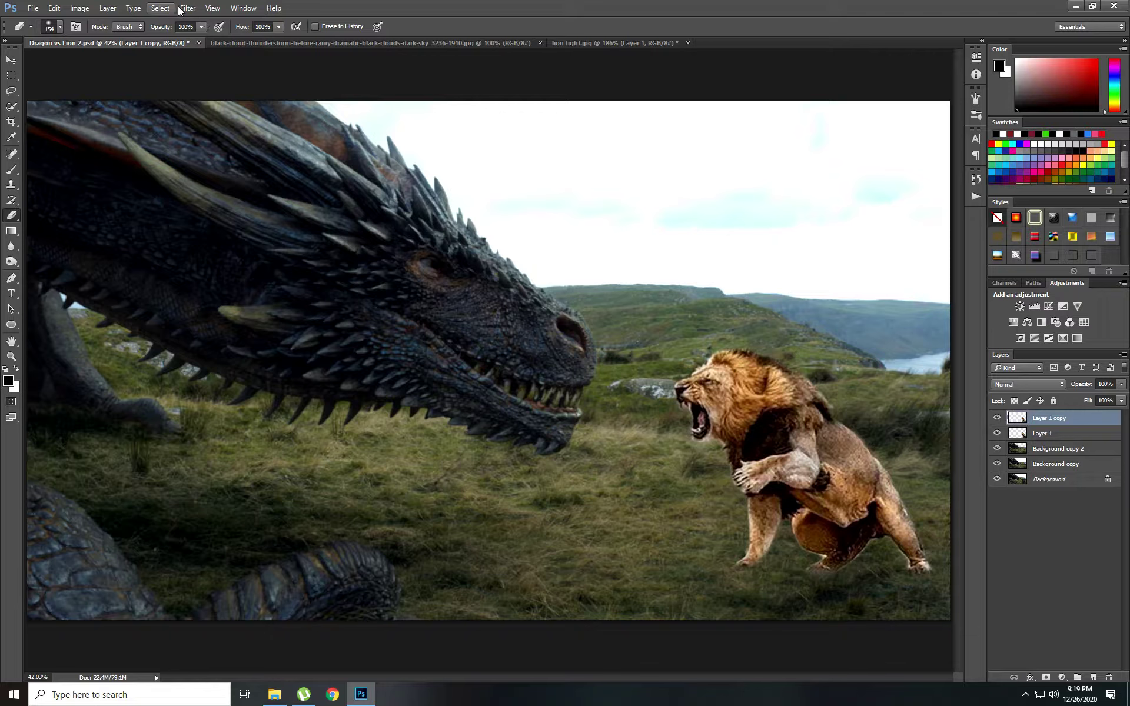
left_click(187, 8)
left_click(269, 81)
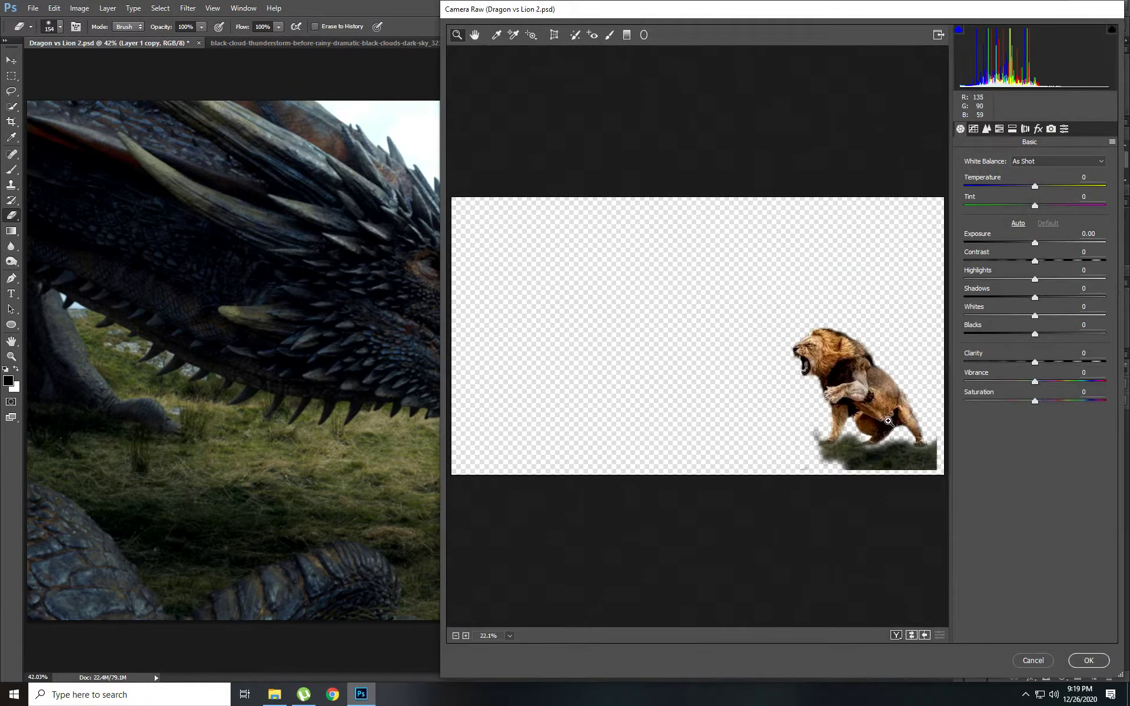
left_click(1034, 660)
key("ctrl+e")
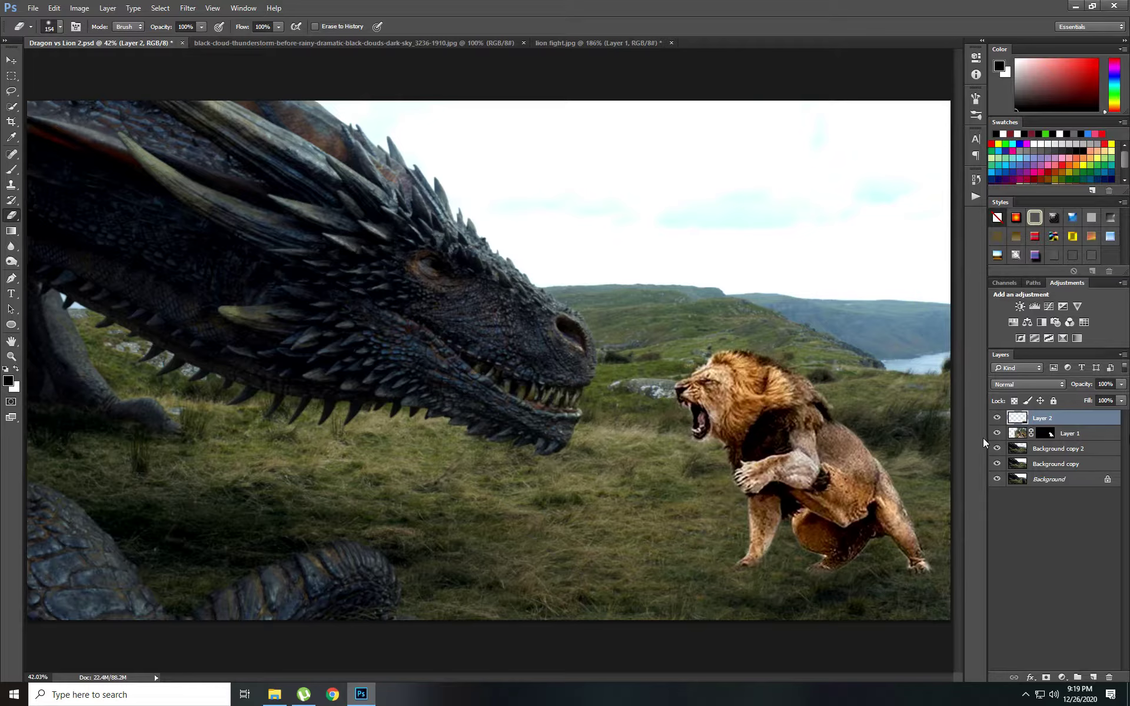
Step: Apply Layer 1's layer mask, then duplicate the lion layer with Ctrl+J
left_click(1045, 433)
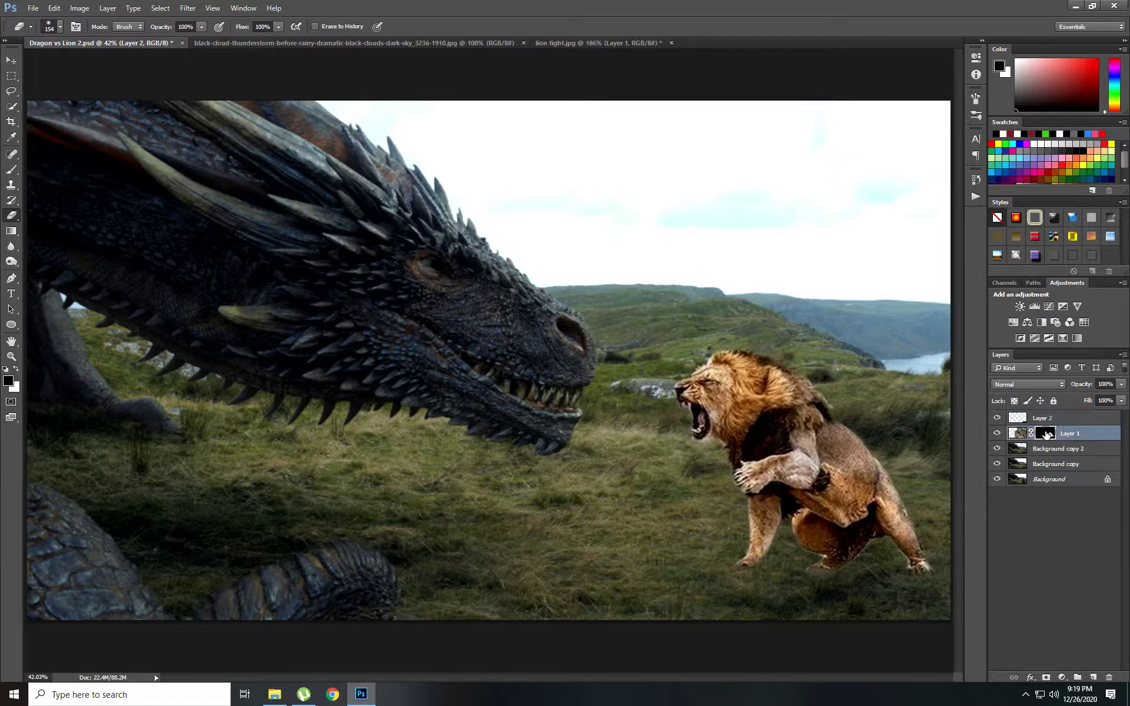
right_click(1045, 435)
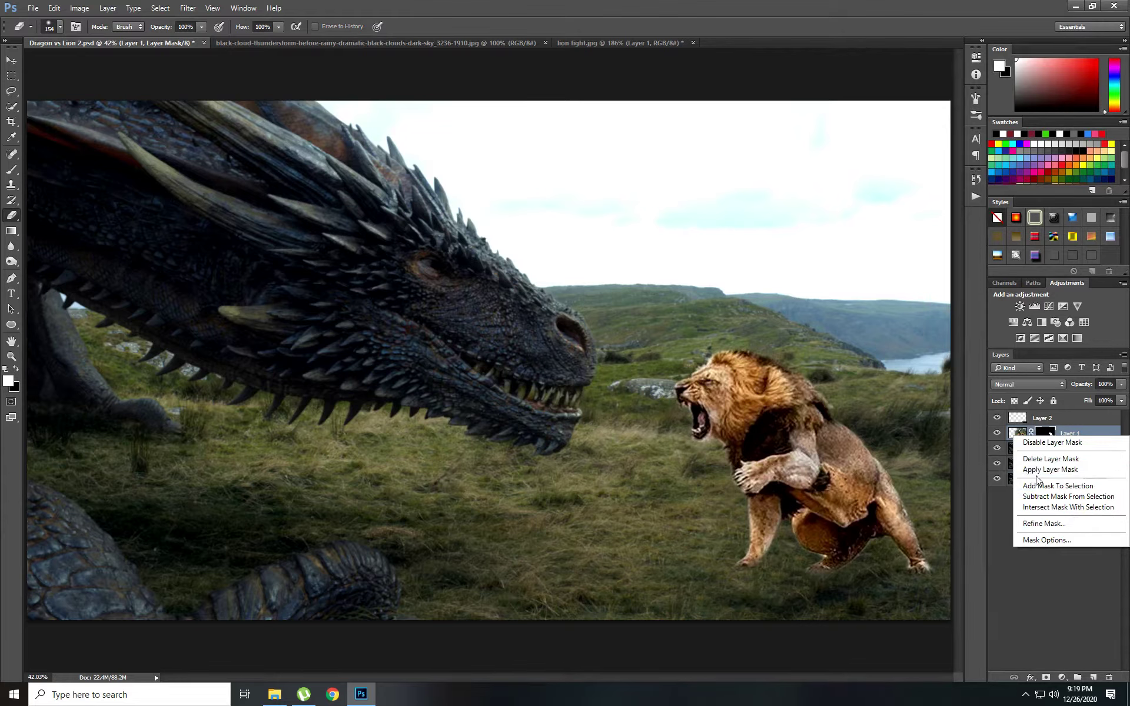
left_click(1059, 470)
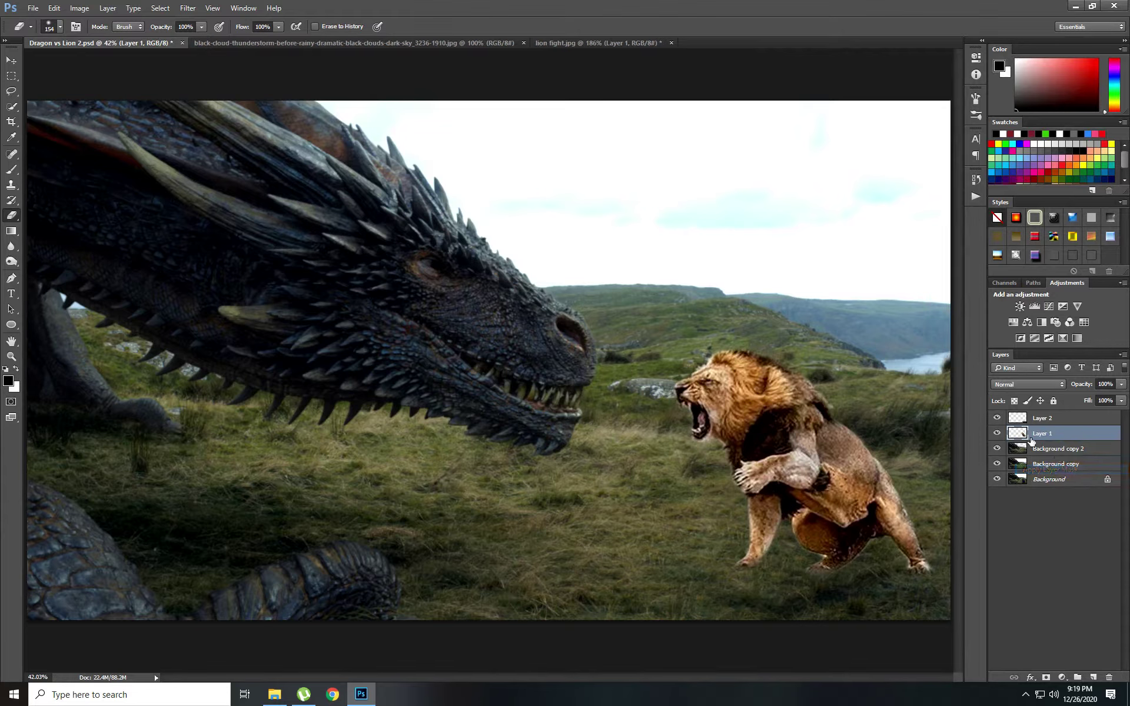
key("ctrl+j")
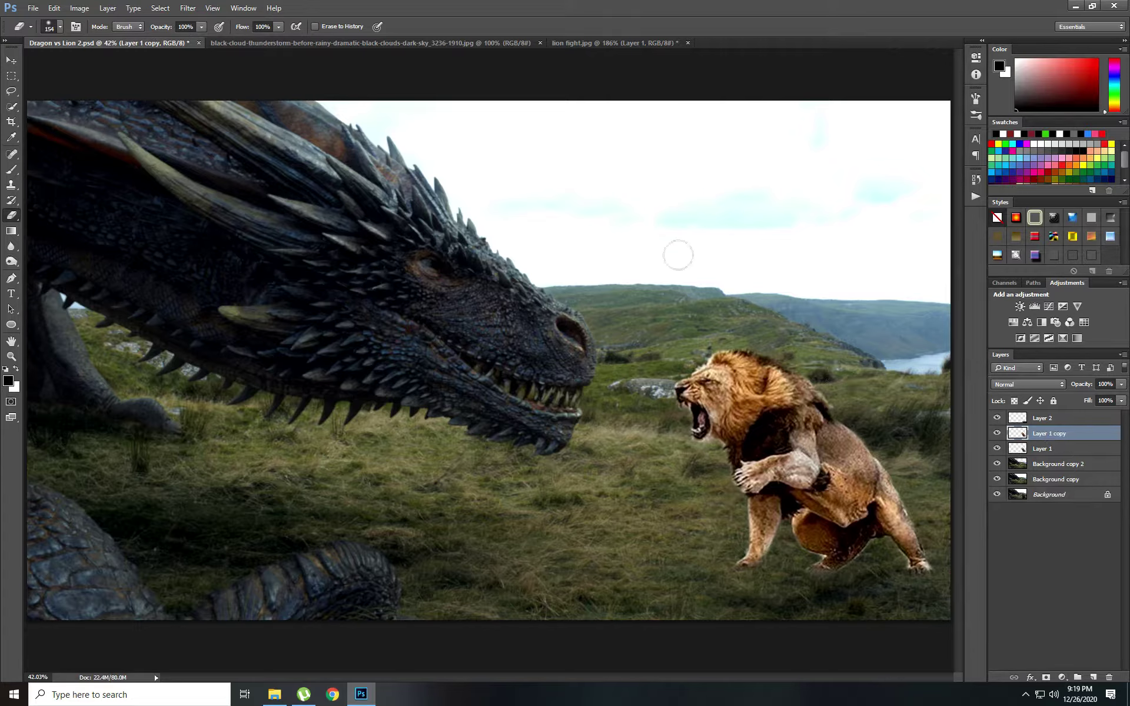
left_click(182, 12)
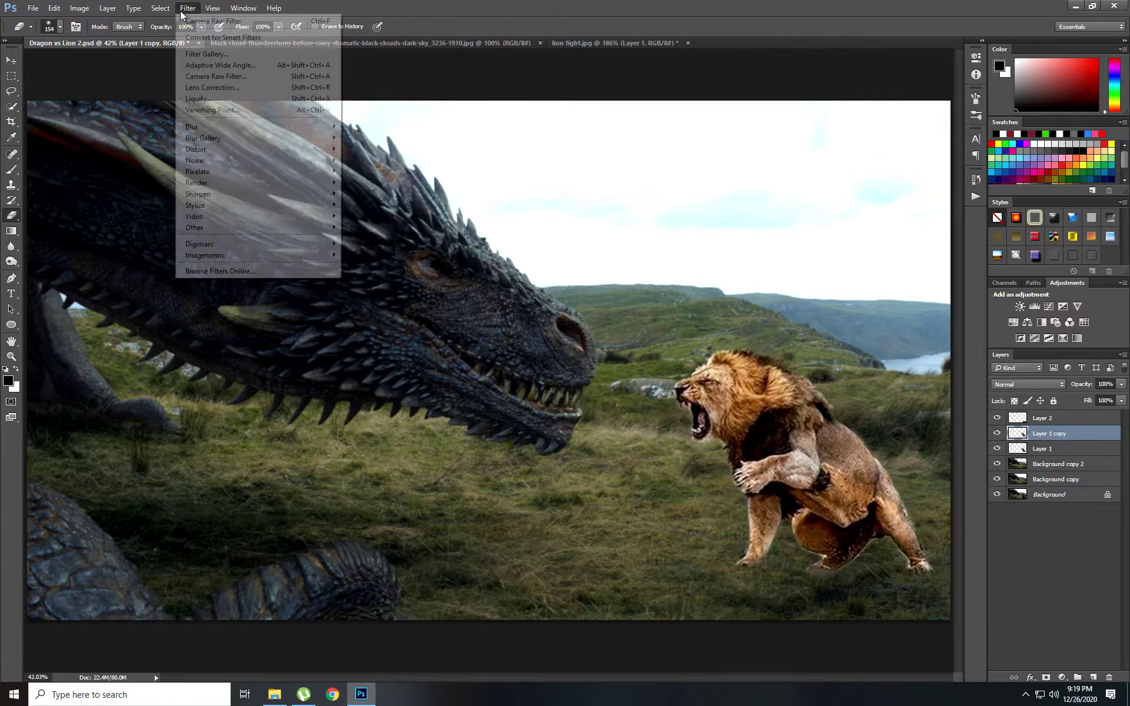
Step: Grade the lion copy in Camera Raw: Vibrance -33, Contrast +24, Shadows -59, Whites -57, Blacks -58
left_click(321, 79)
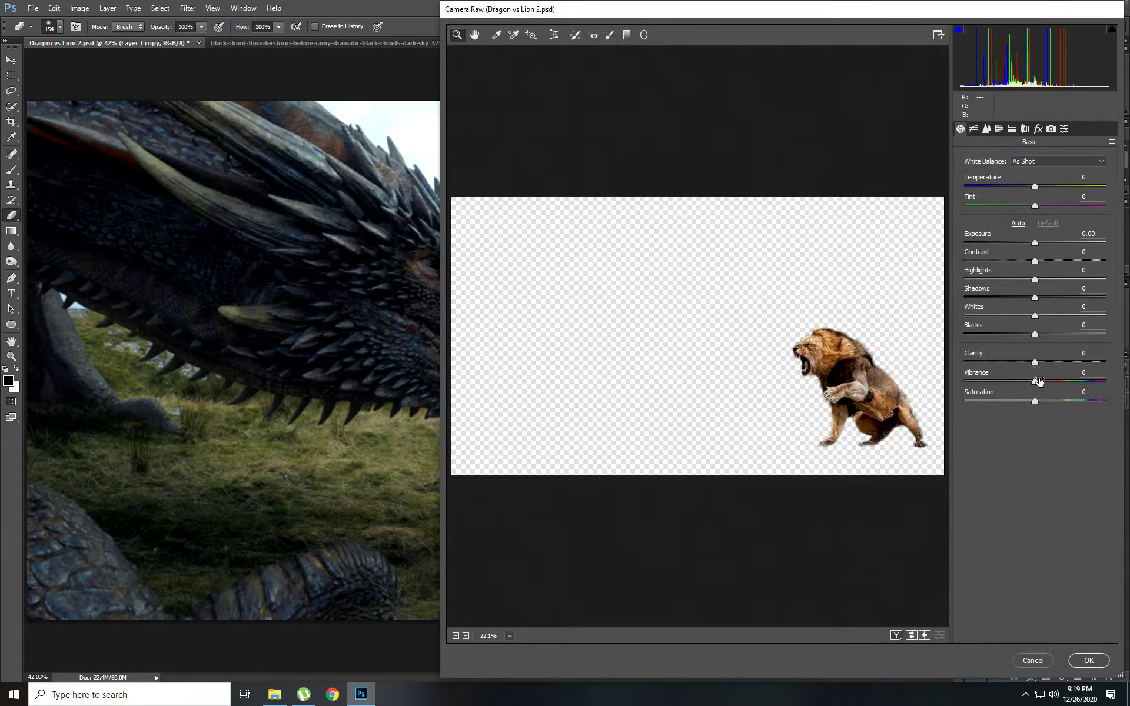
left_click_drag(1038, 381, 1013, 386)
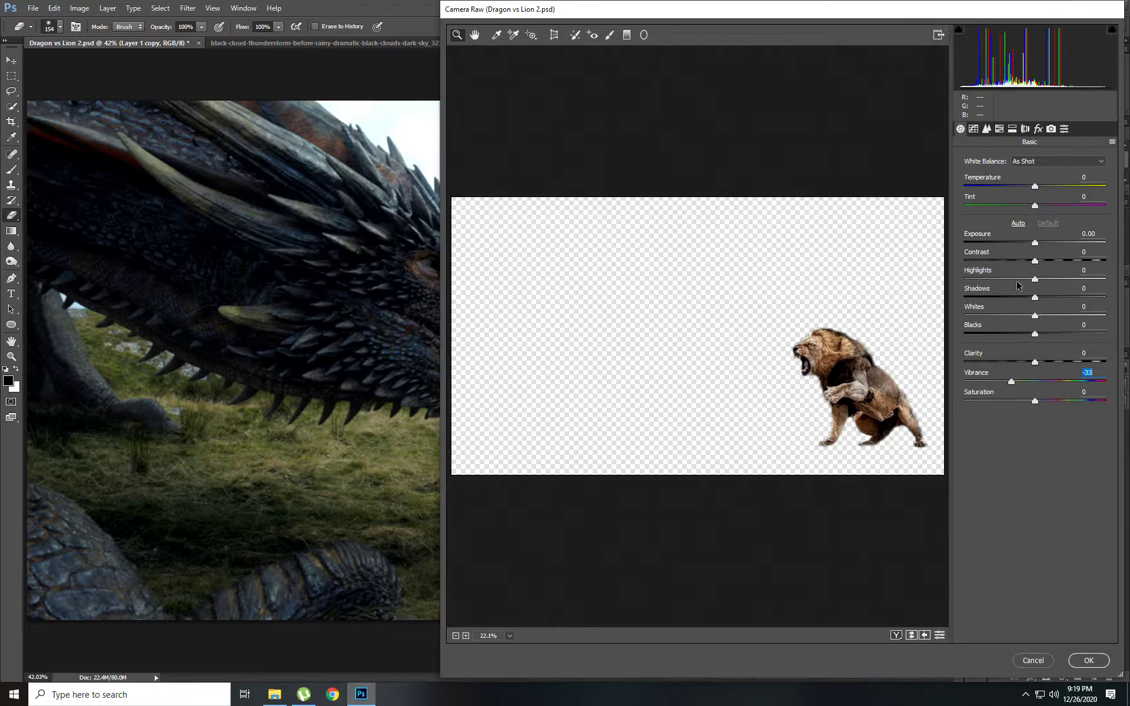
mouse_move(1035, 261)
left_mouse_down()
mouse_move(1057, 263)
mouse_move(995, 299)
mouse_move(993, 337)
left_mouse_up()
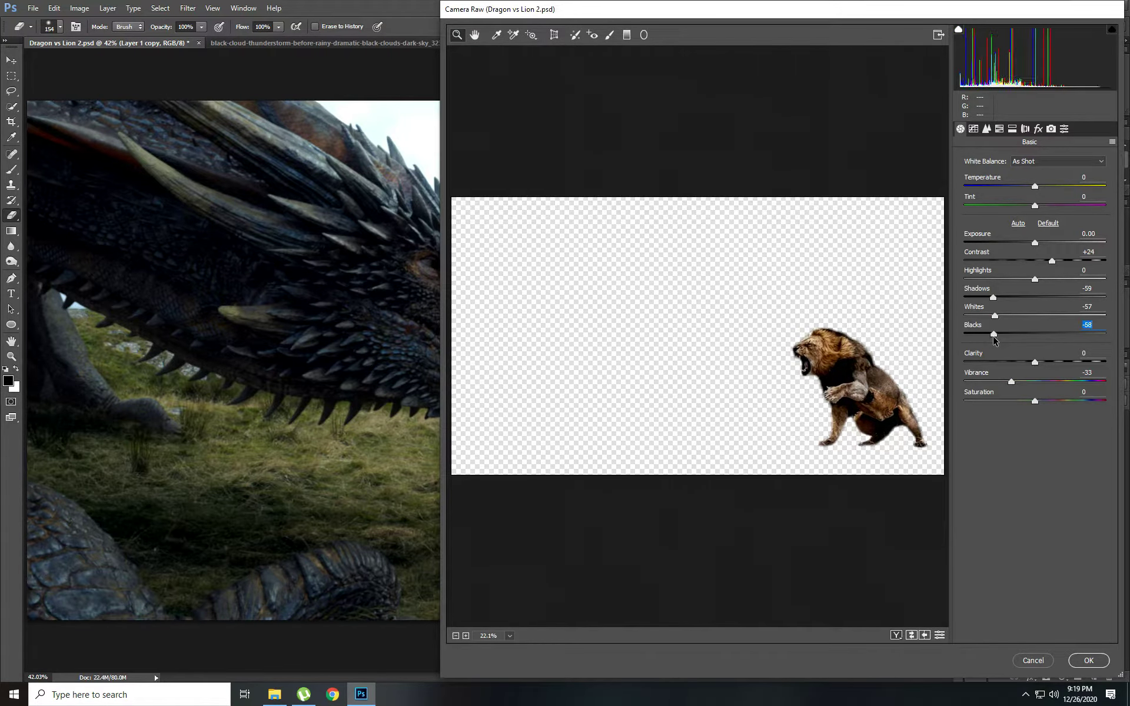
left_click(1088, 660)
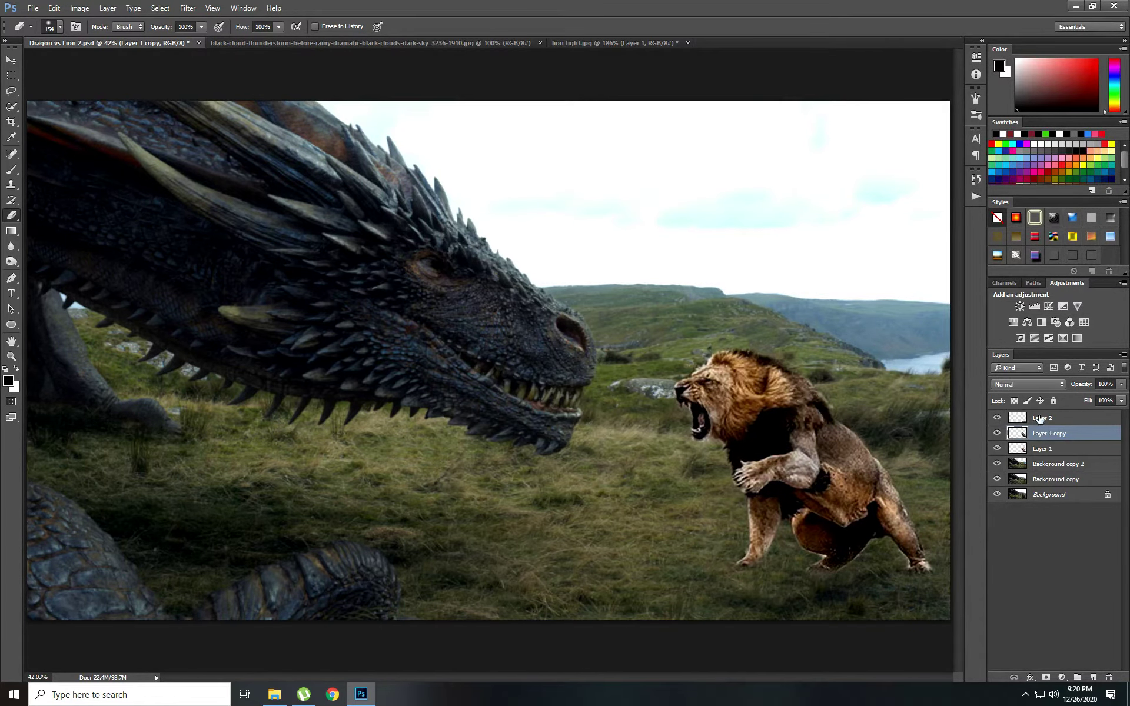
left_click(1078, 468)
Step: Select Layer 1 and bring the thunderstorm clouds image over to the Dragon vs Lion composite
left_click(1066, 449)
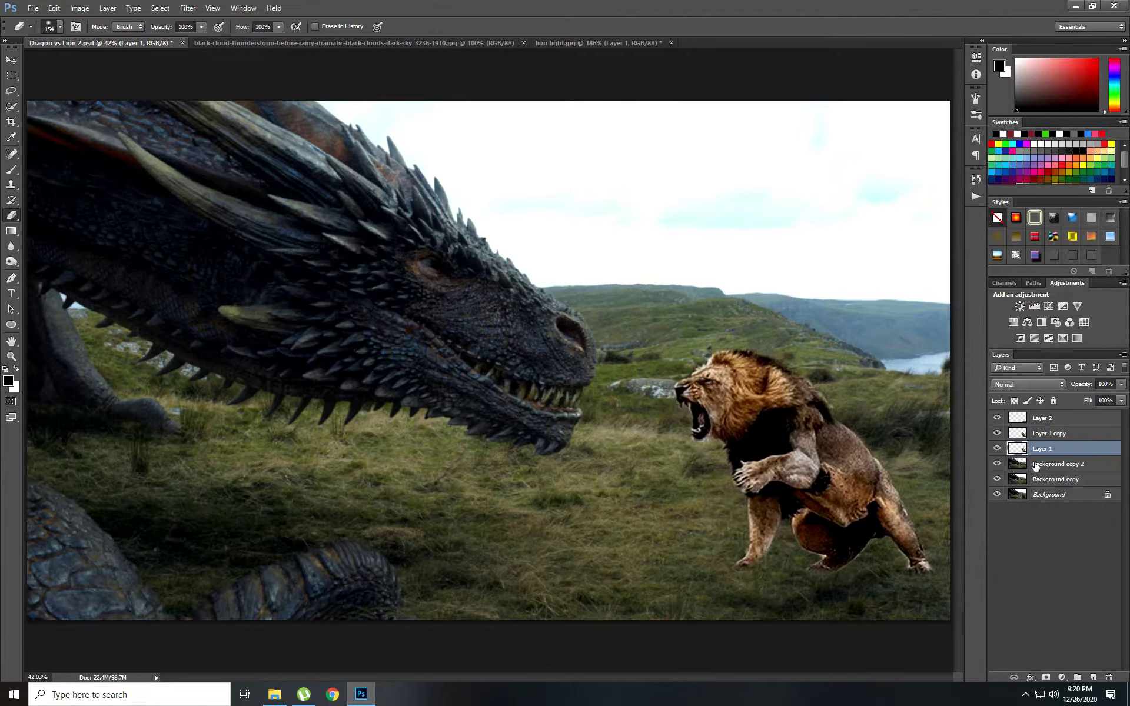
left_click(366, 42)
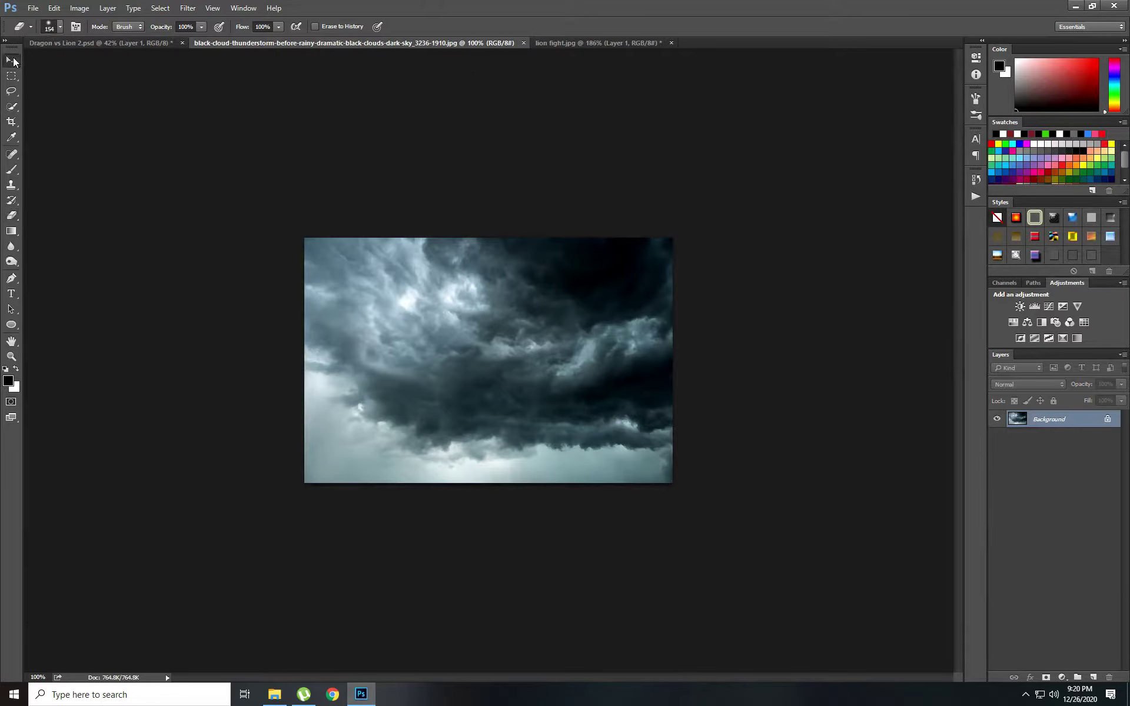
key("v")
mouse_move(363, 43)
left_mouse_down()
mouse_move(444, 139)
mouse_move(364, 406)
left_mouse_up()
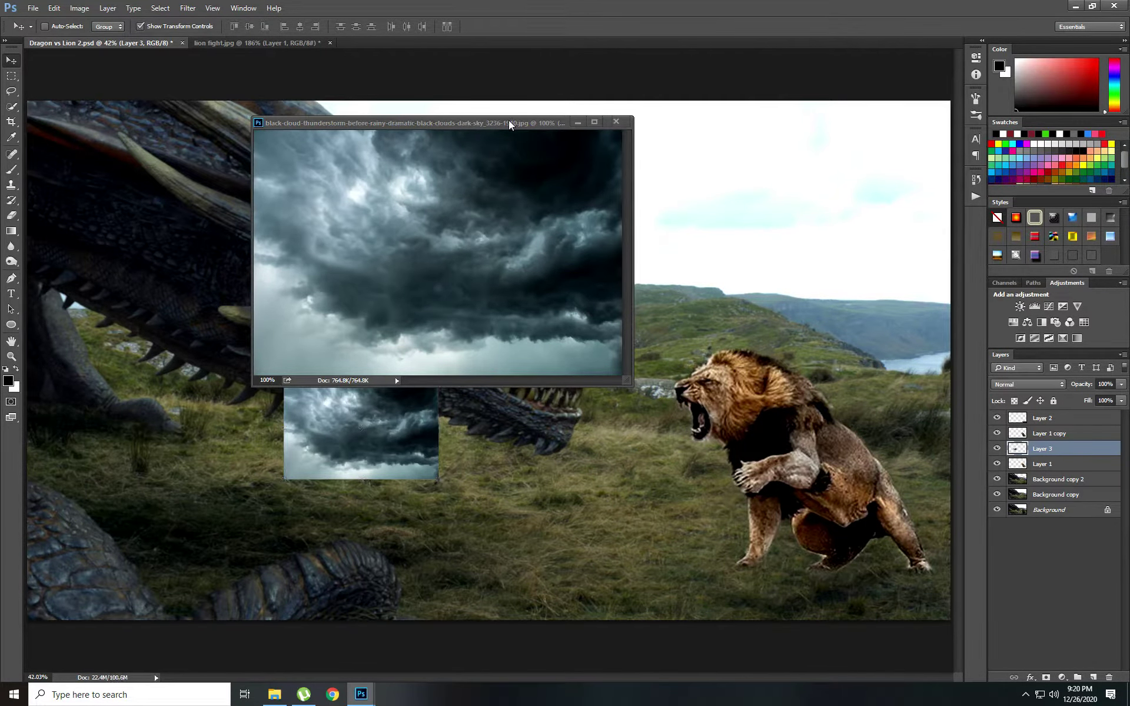
left_click_drag(508, 120, 546, 45)
left_click(84, 41)
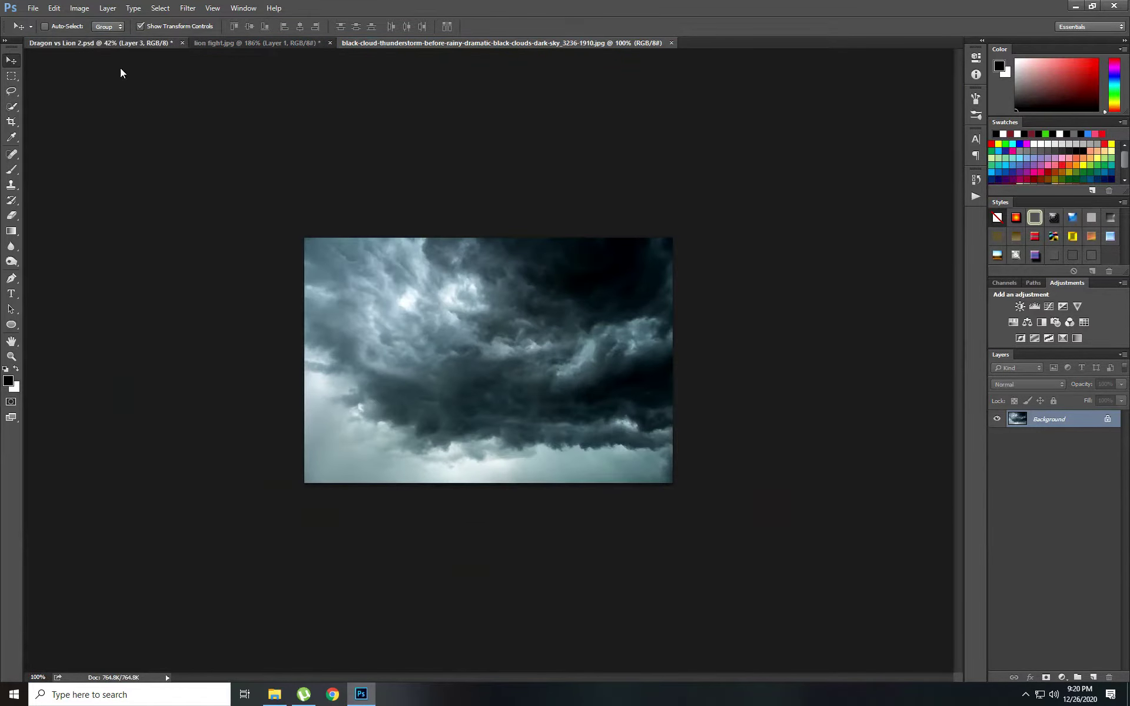
Step: Place the clouds at the canvas's top-left corner, below Background copy 2
left_click_drag(413, 437, 176, 162)
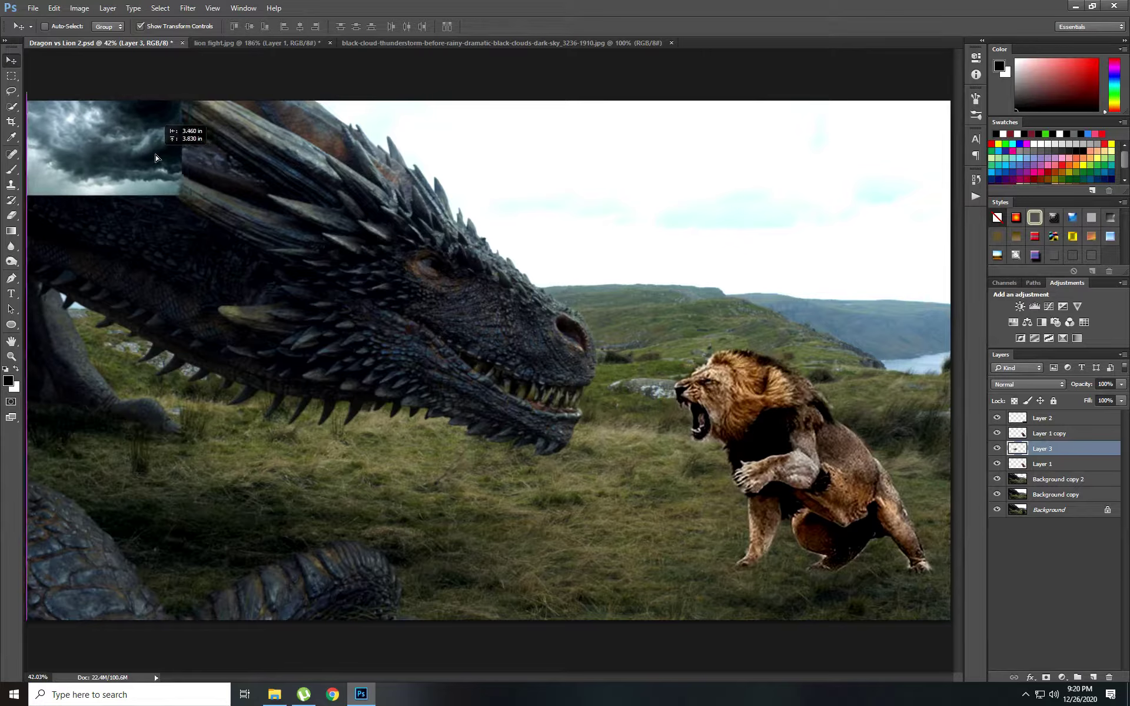
left_click_drag(176, 162, 152, 153)
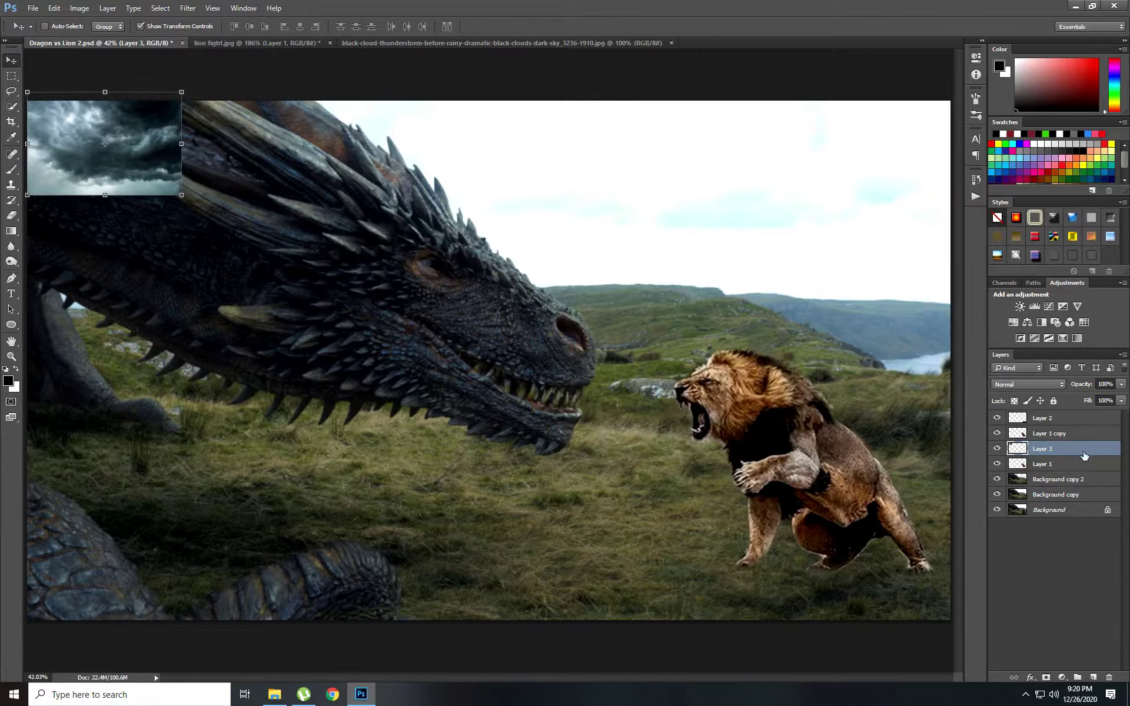
left_click_drag(1084, 455, 1068, 488)
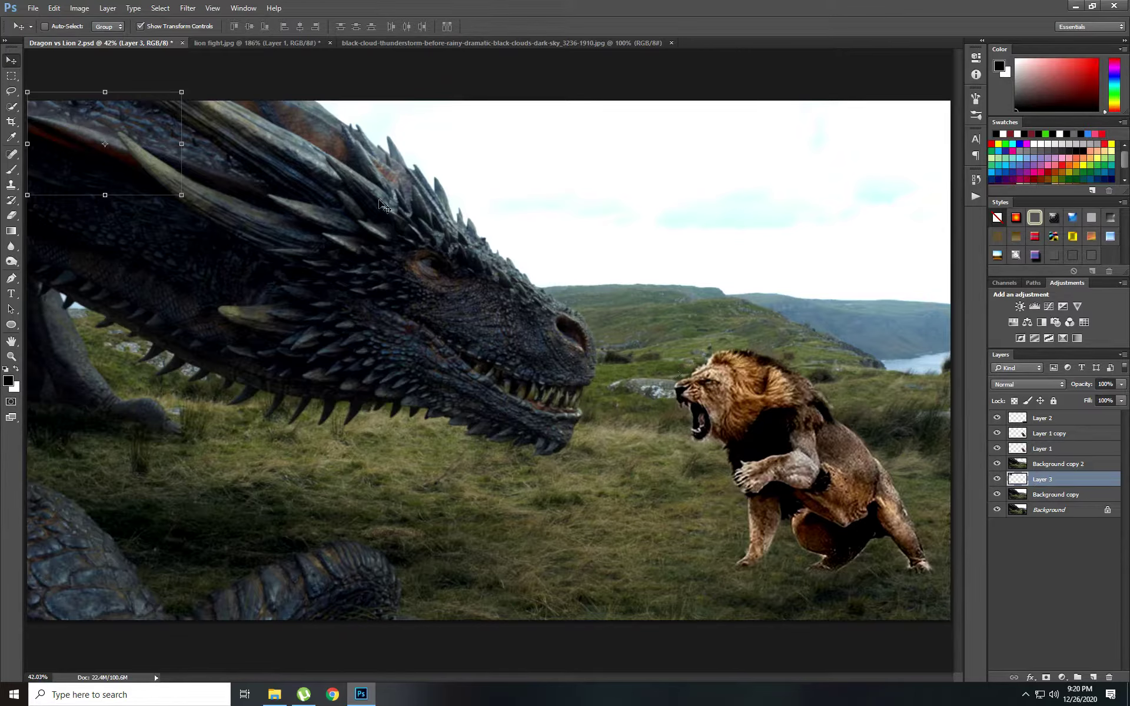
Step: Enlarge and raise the clouds so they span the whole sky width
left_click_drag(193, 207, 819, 508)
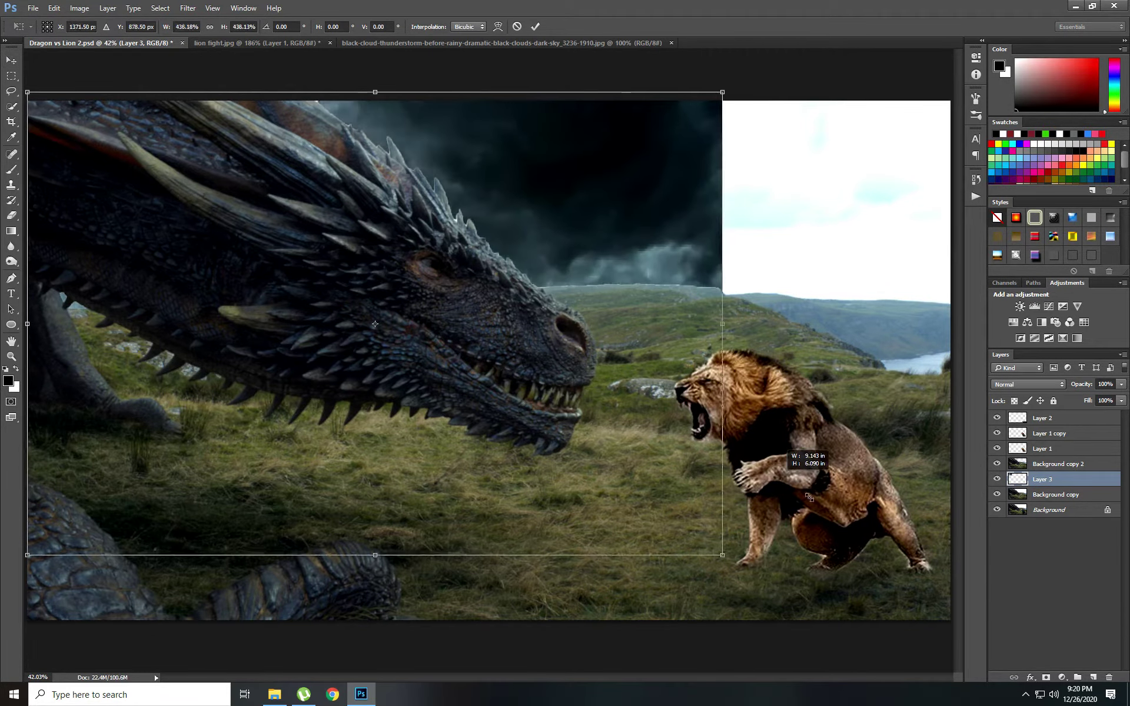
mouse_move(820, 508)
left_mouse_down()
mouse_move(933, 576)
mouse_move(954, 646)
left_mouse_up()
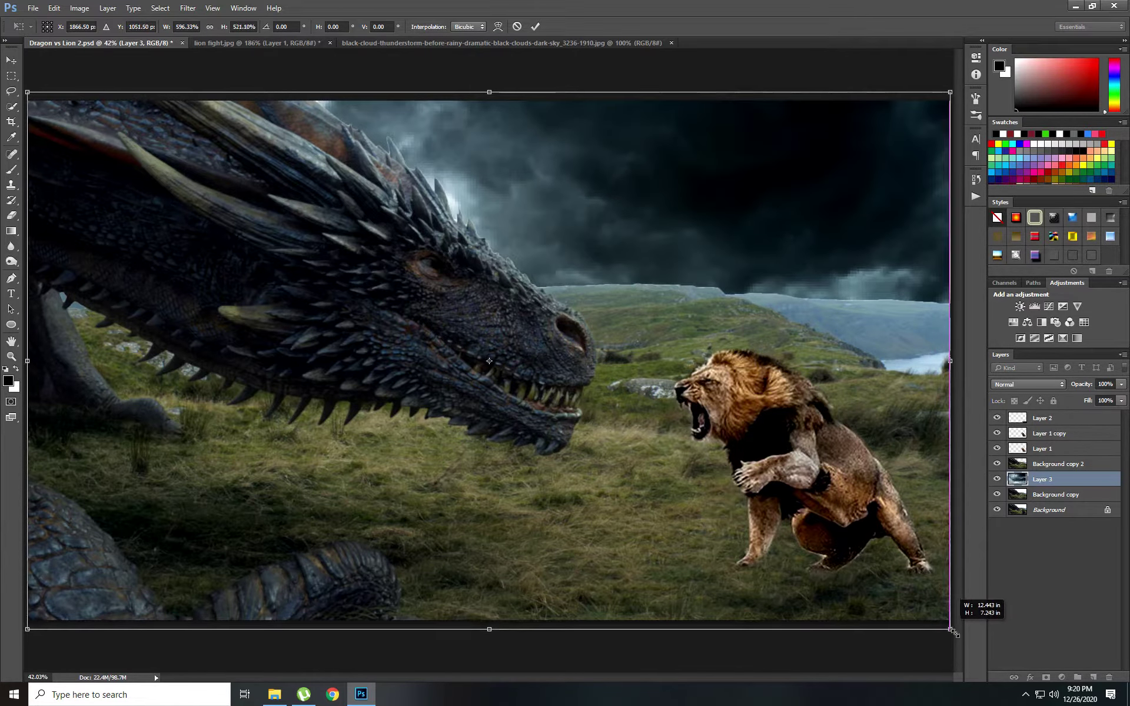
left_click_drag(813, 521, 820, 428)
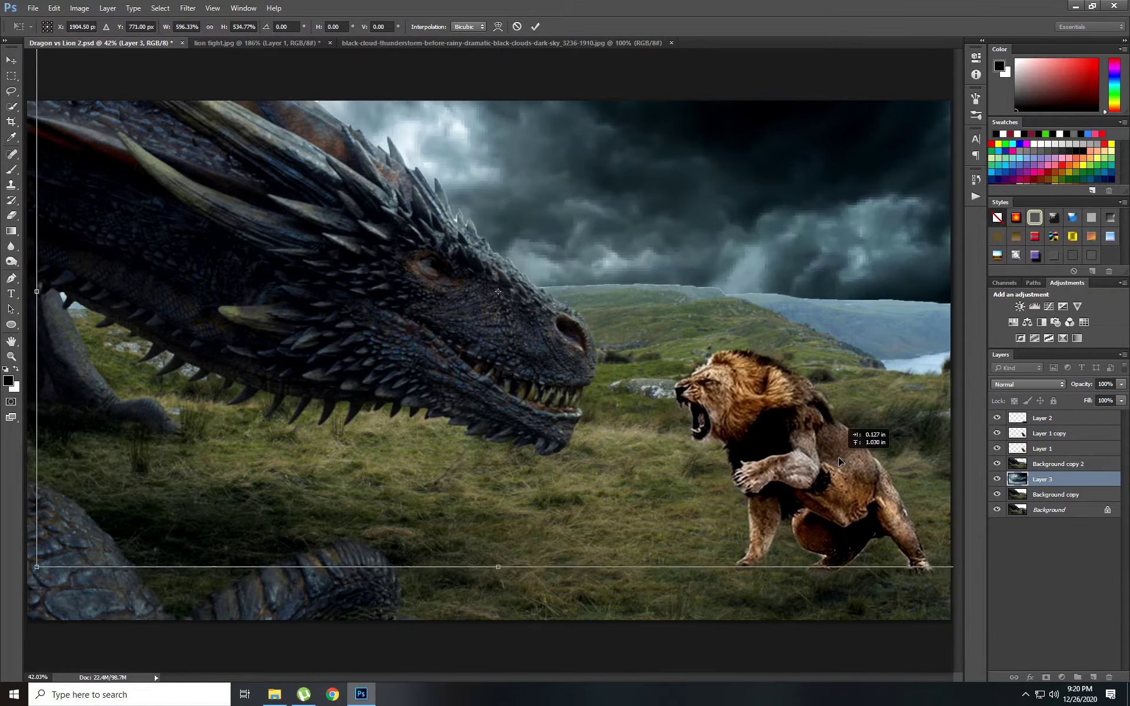
left_click(535, 26)
Step: Nudge the clouds into place and stretch Layer 3 to about 107% height
mouse_move(669, 374)
left_mouse_down()
mouse_move(654, 367)
mouse_move(673, 334)
left_mouse_up()
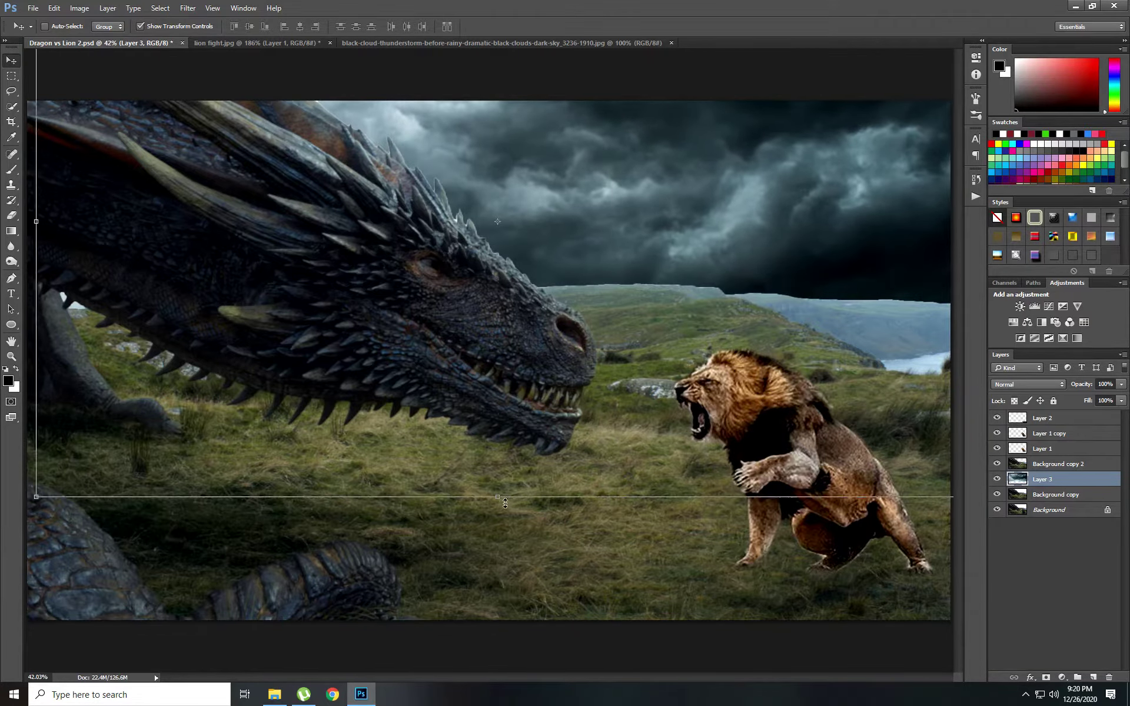
left_click_drag(497, 498, 492, 540)
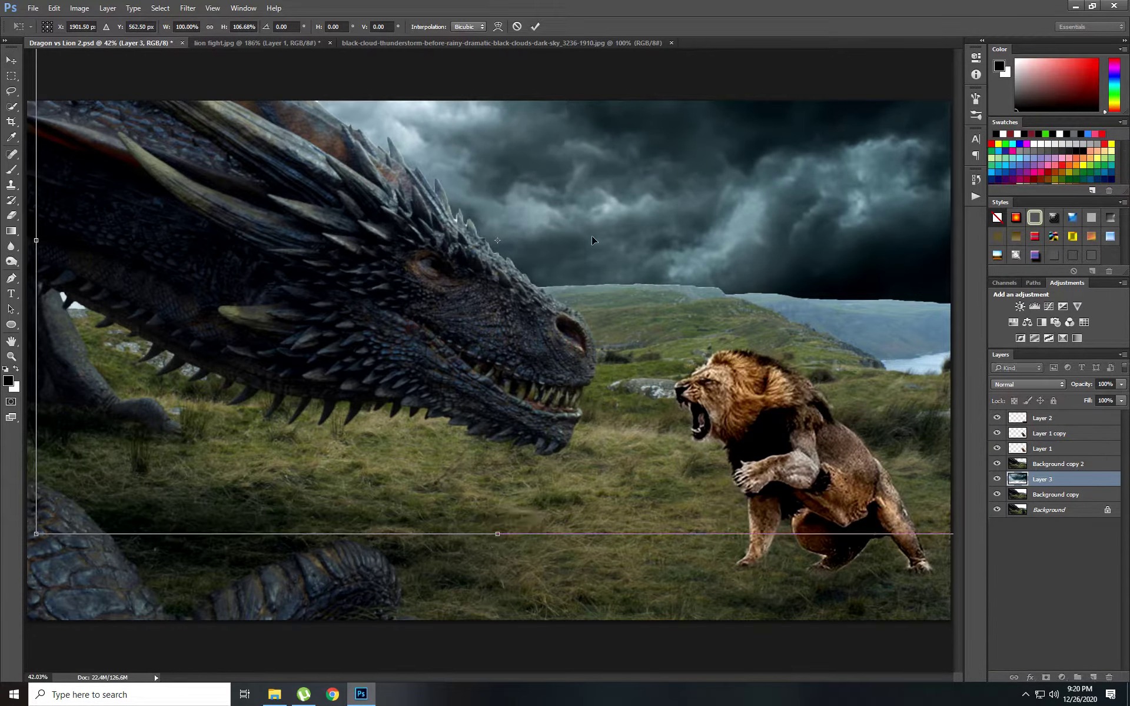
left_click(535, 26)
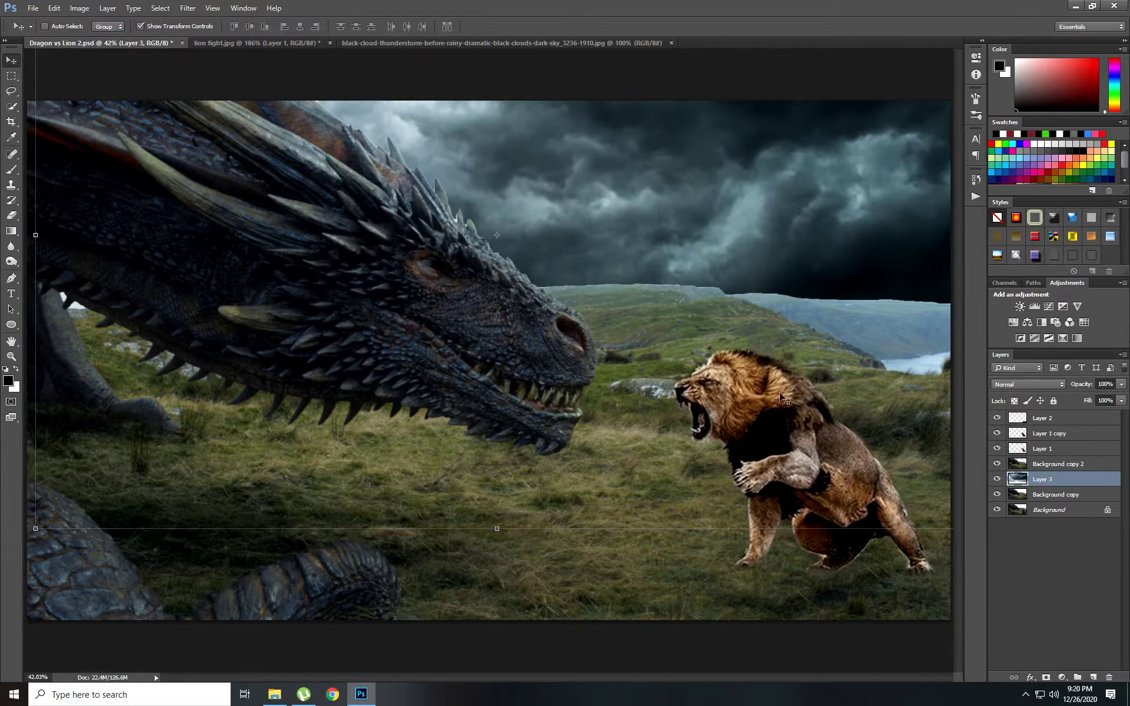
Step: On Background copy 2, erase the pale horizon haze with a soft 49 px, then 80 px eraser
left_click(1059, 465)
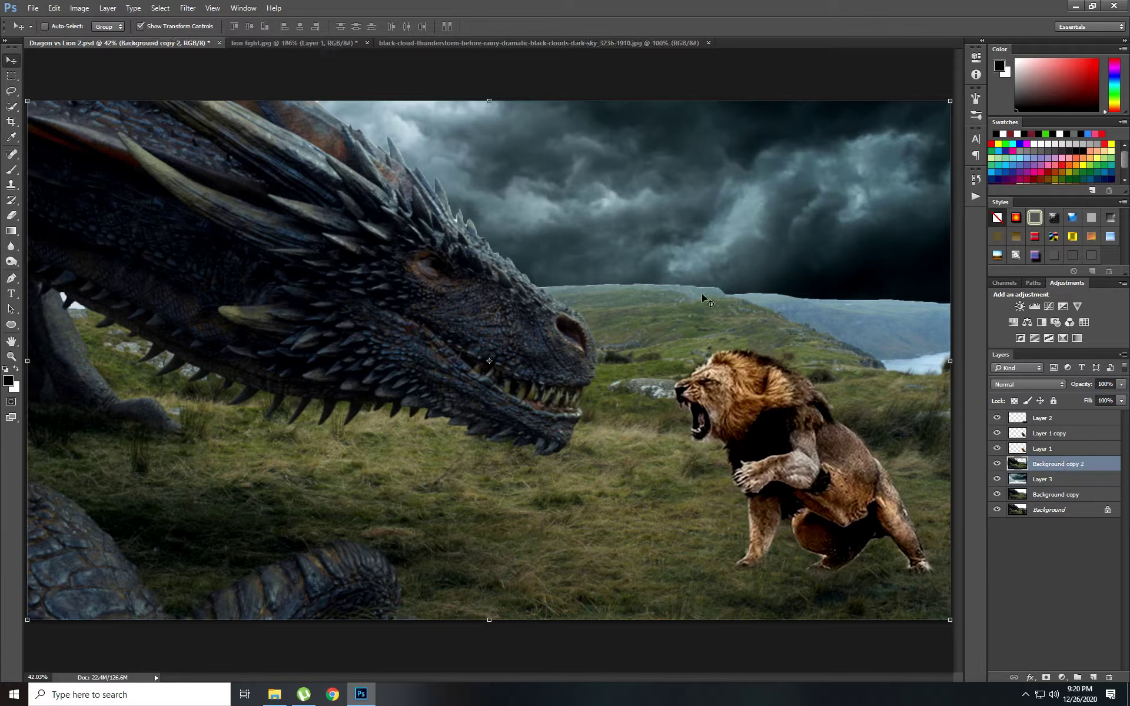
left_click(11, 215)
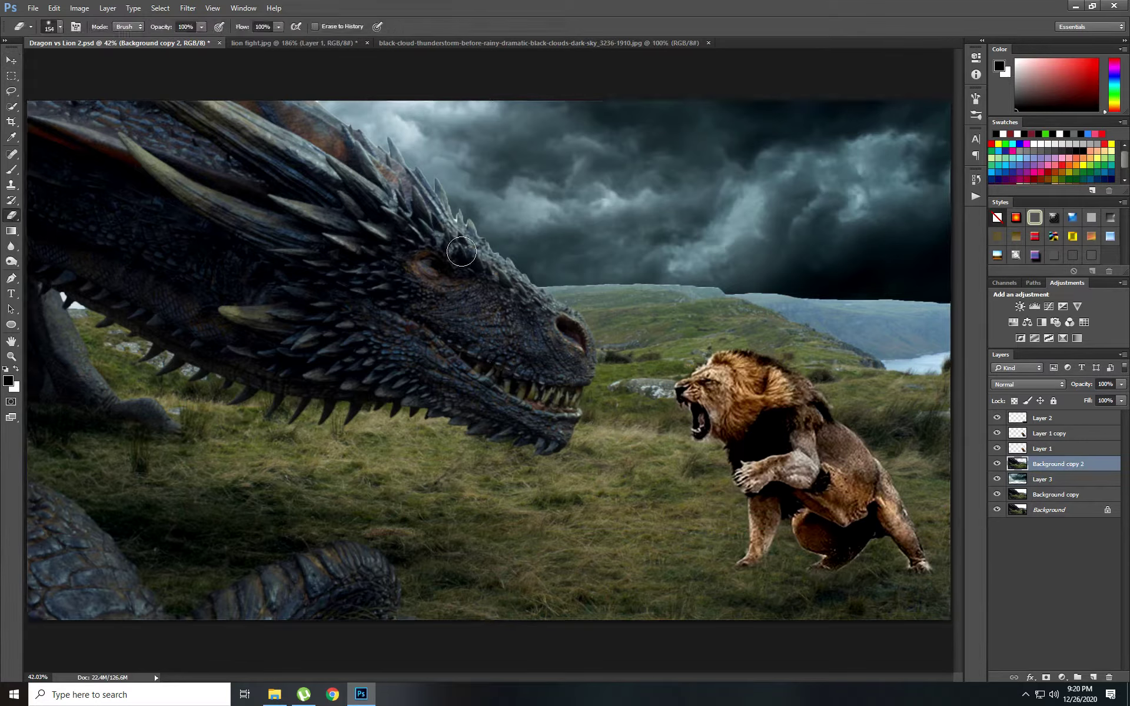
right_click(625, 252)
left_click_drag(687, 281, 709, 277)
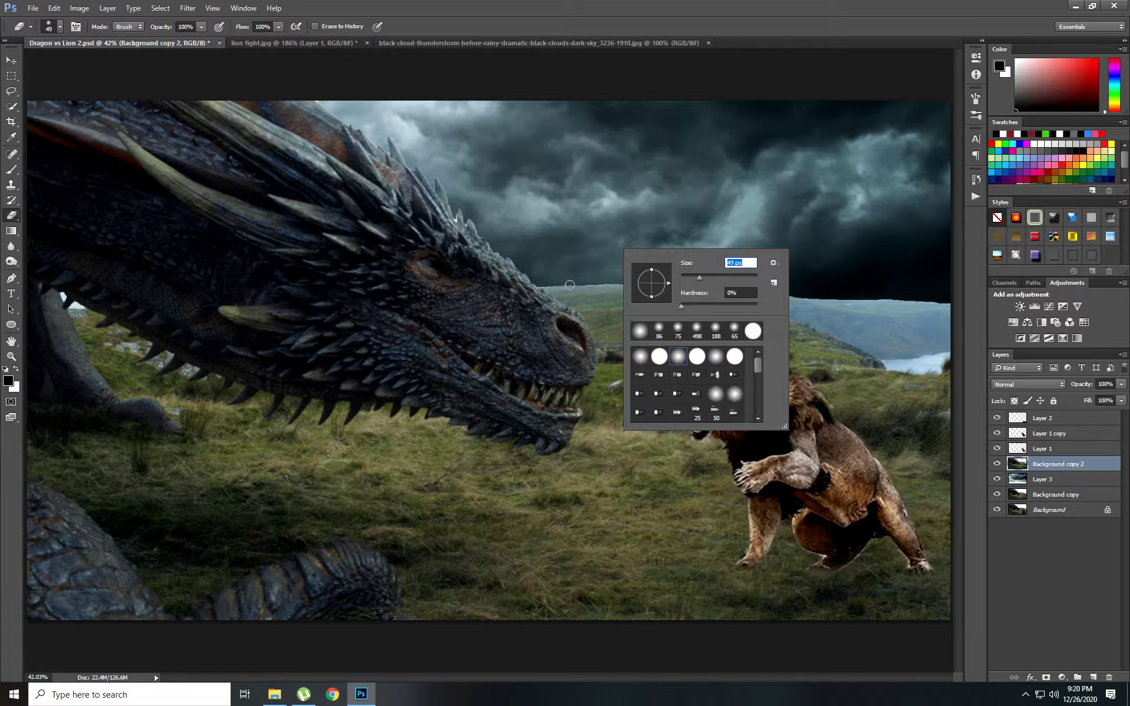
type("49")
key("Return")
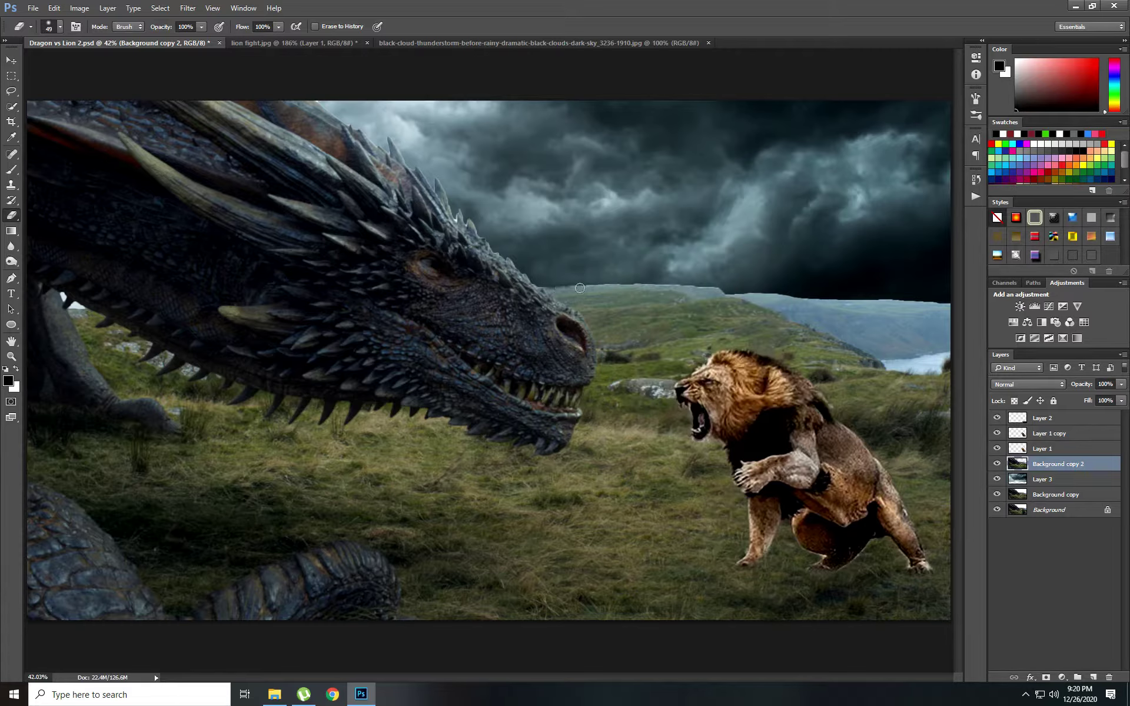
left_click_drag(587, 287, 624, 287)
right_click(611, 268)
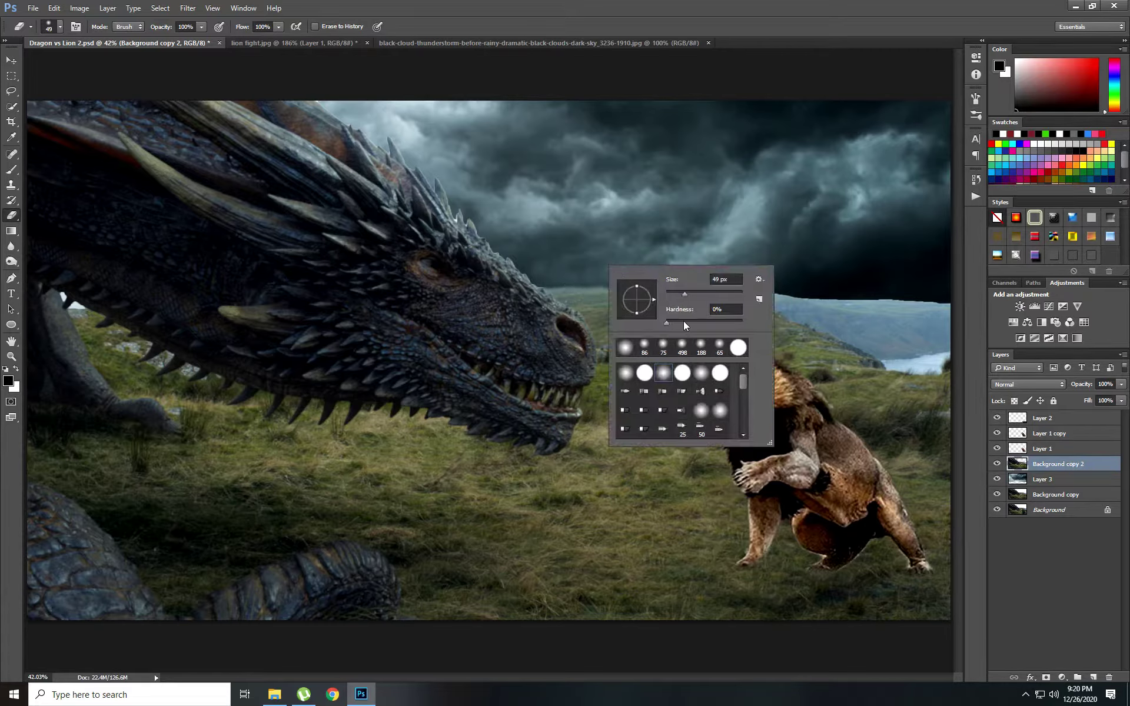
type("80")
key("Return")
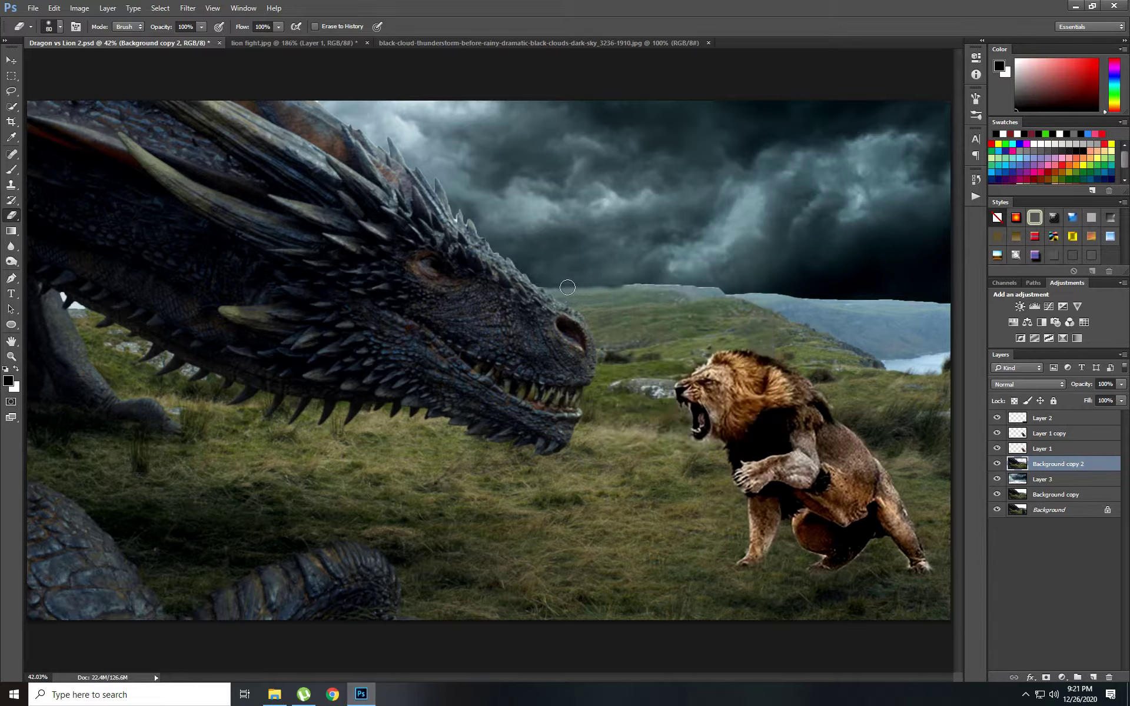
left_click_drag(620, 286, 711, 287)
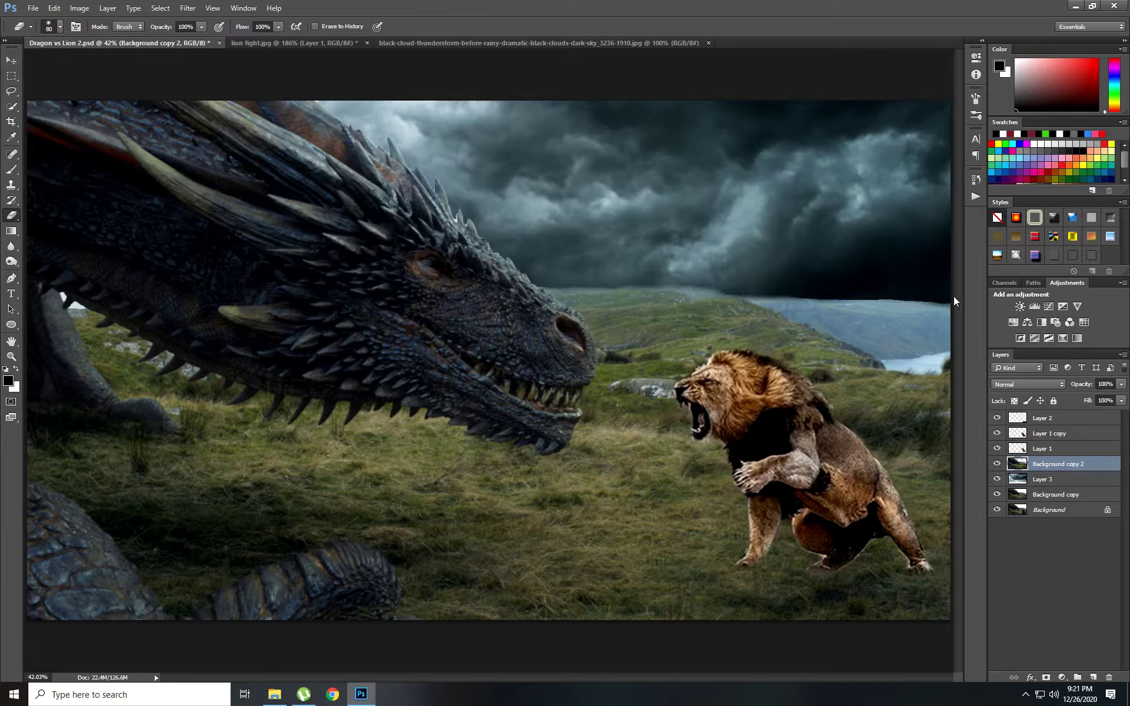
left_click_drag(934, 303, 820, 298)
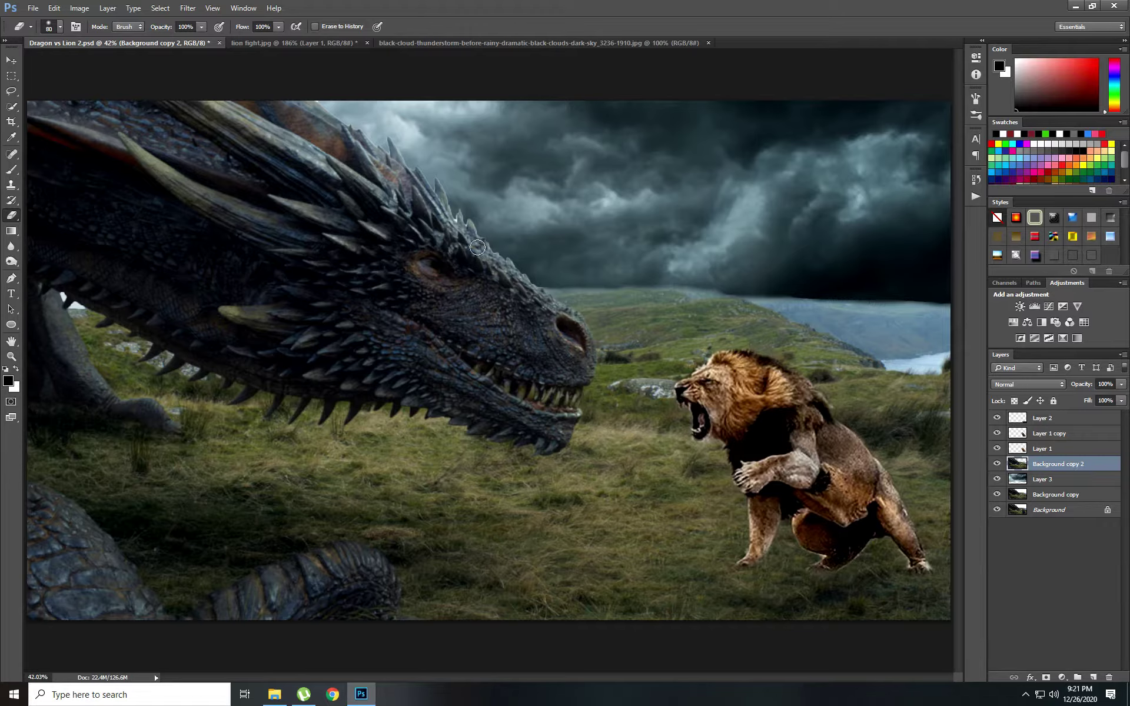
Step: Zoom in and erase the bright halo around the dragon's head spikes, then fit the image to view
left_click_drag(455, 216, 529, 347)
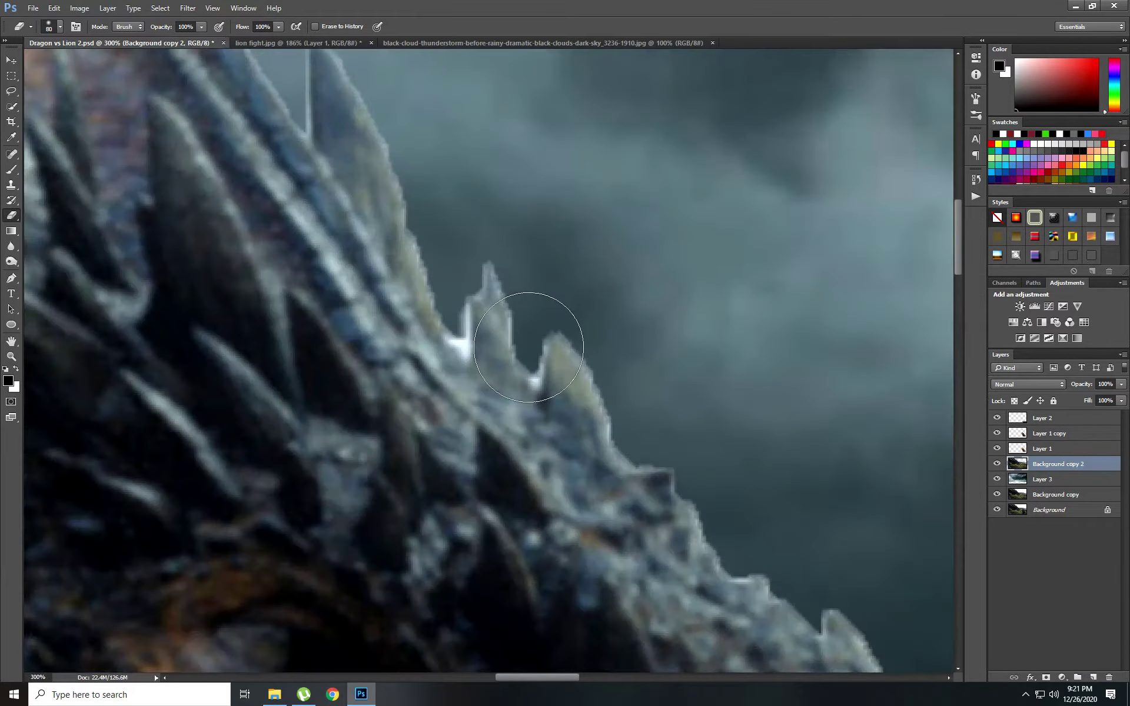
right_click(528, 347)
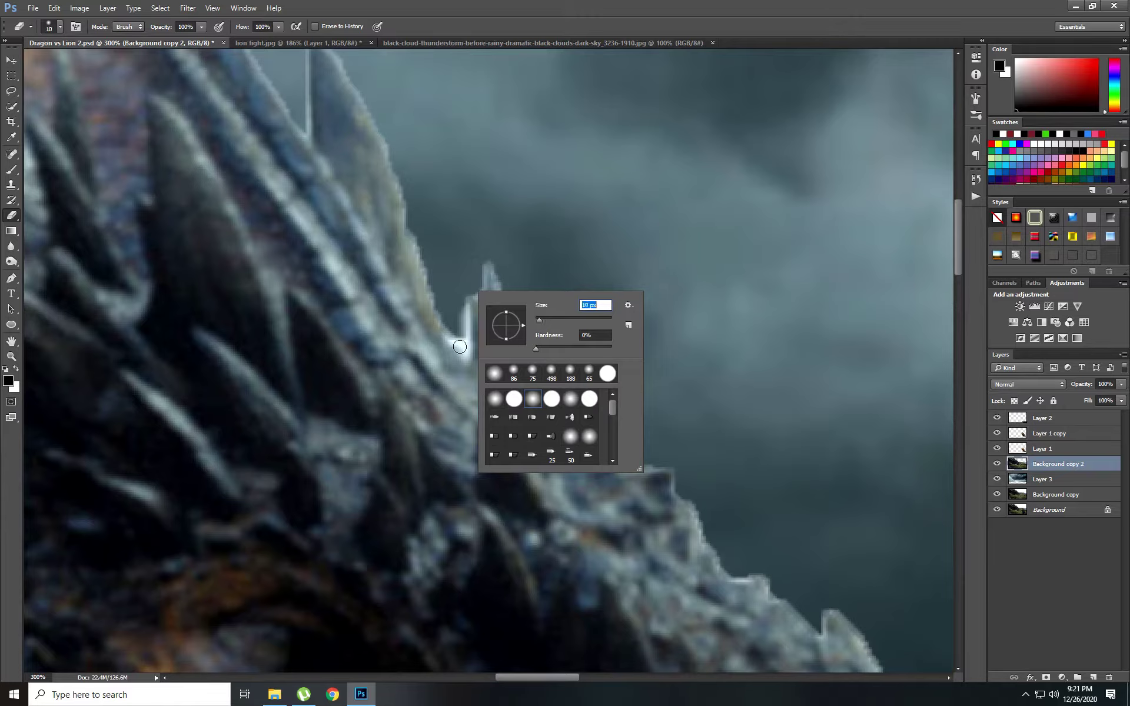
key("Return")
mouse_move(460, 347)
left_mouse_down()
mouse_move(468, 336)
mouse_move(471, 360)
left_mouse_up()
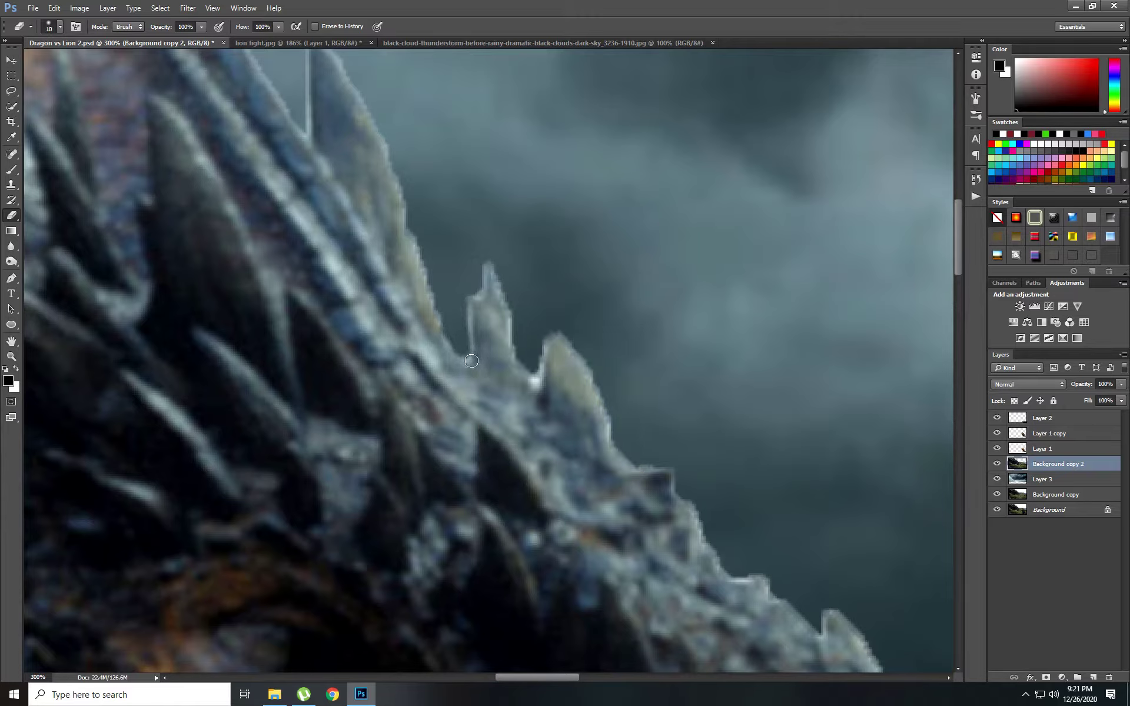
left_click_drag(543, 375, 545, 344)
left_click(11, 356)
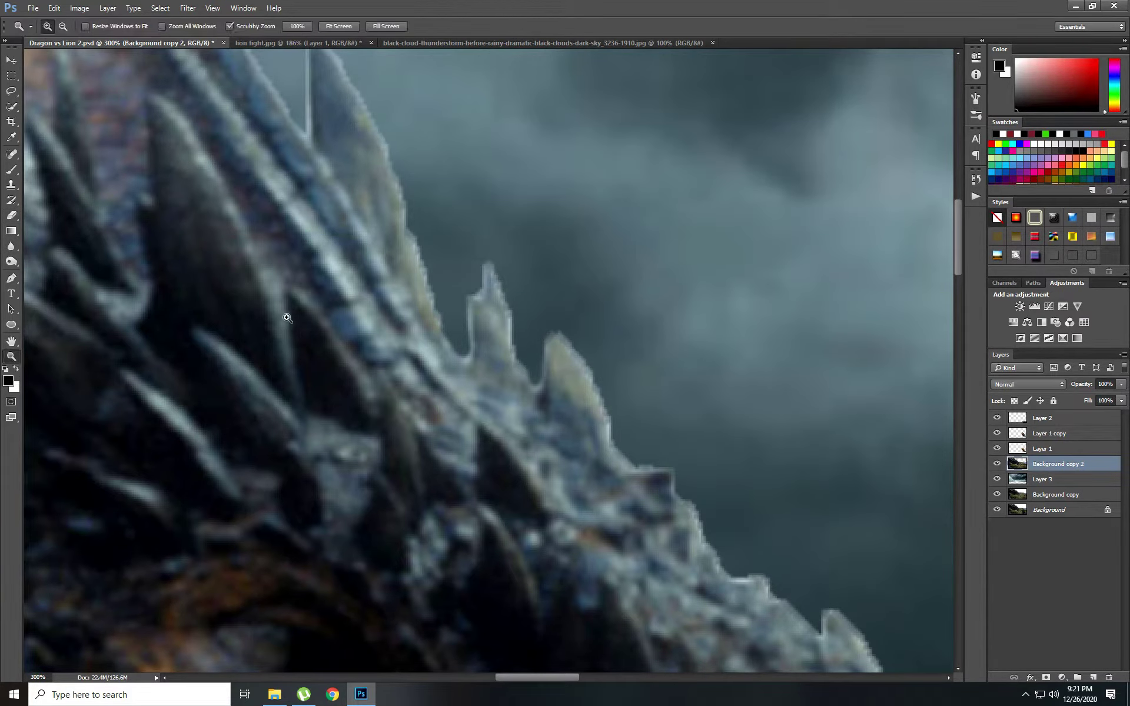
key("ctrl+0")
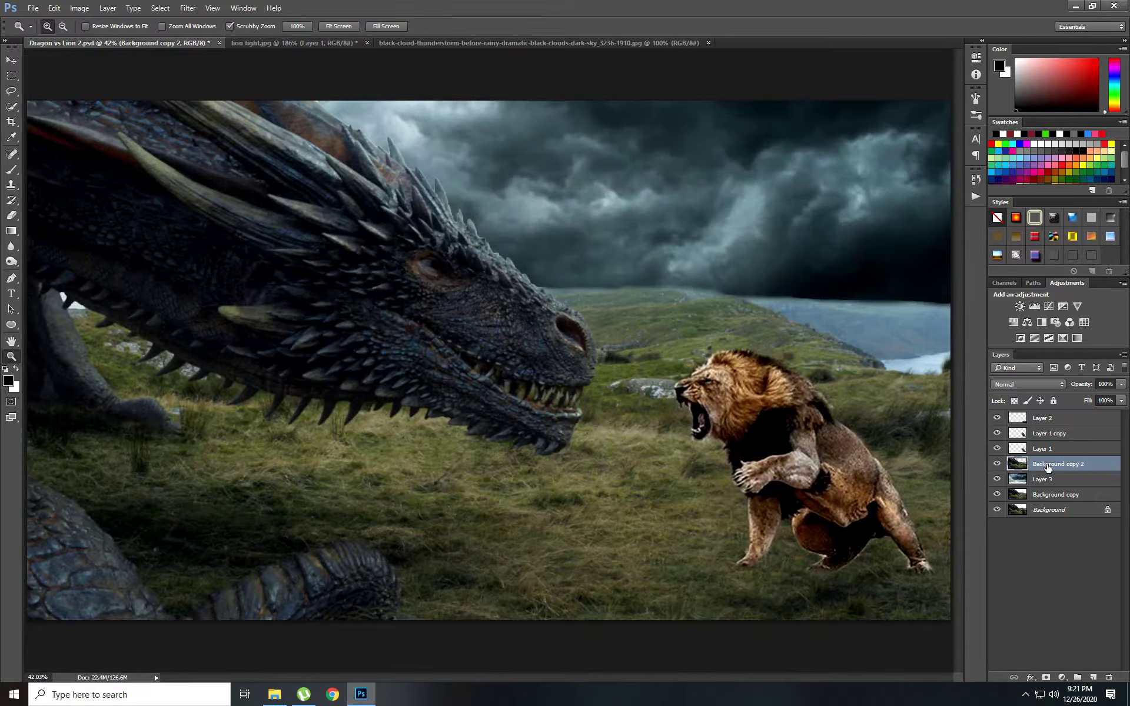
Step: Camera Raw the dragon layer: Vibrance -33, Highlights -18, Shadows -20, Whites -10, Blacks -8
left_click(188, 7)
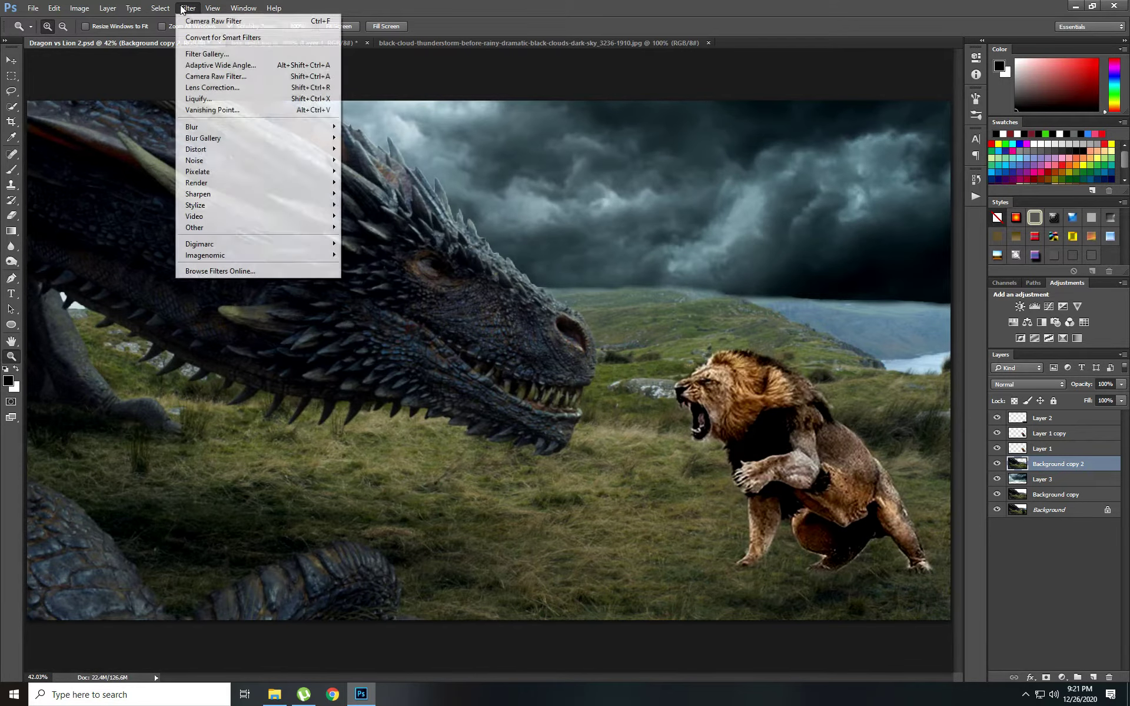
left_click(216, 76)
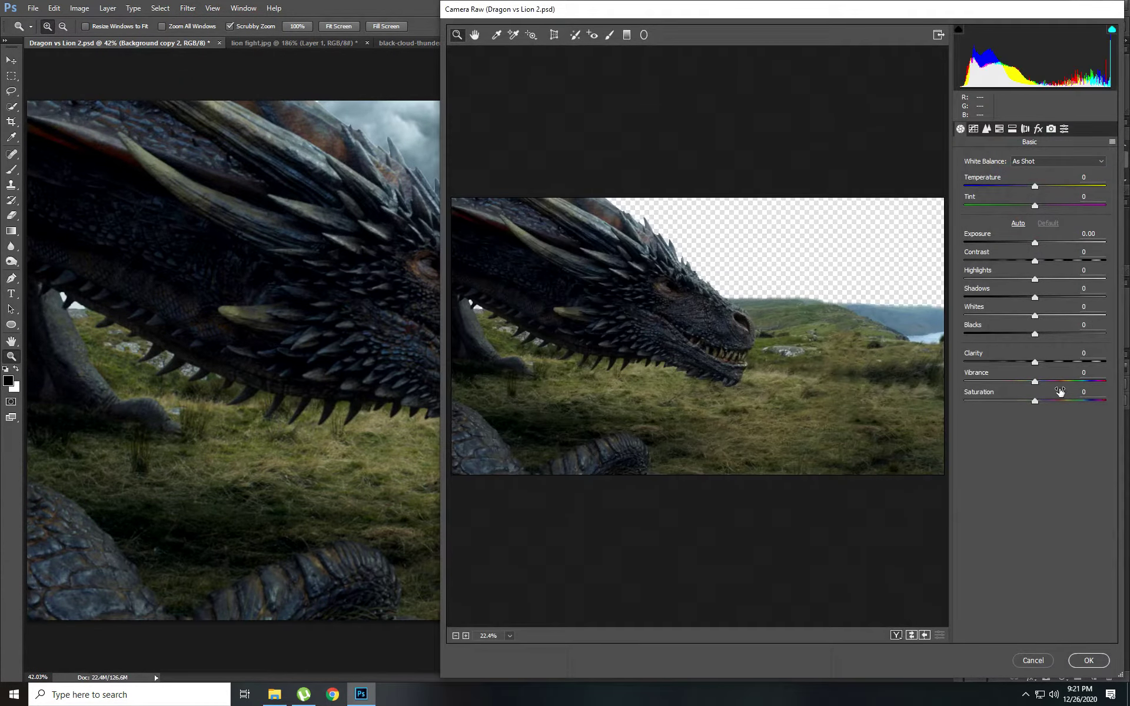
left_click_drag(1035, 381, 1012, 382)
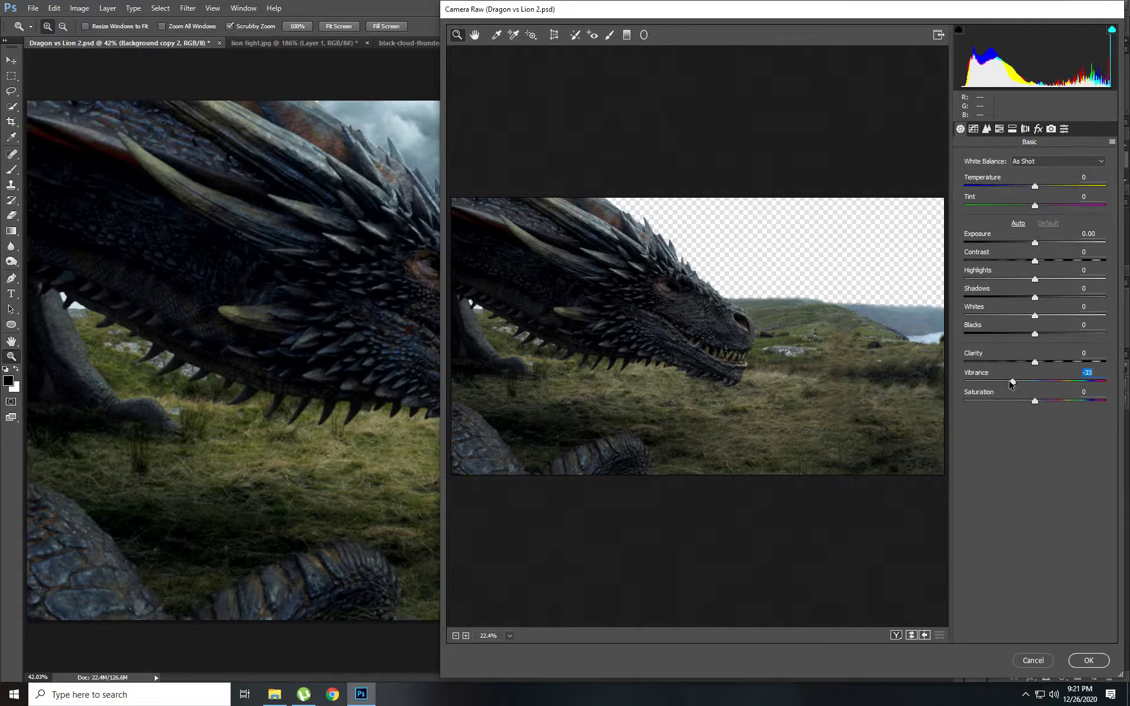
left_click_drag(1035, 334, 1027, 285)
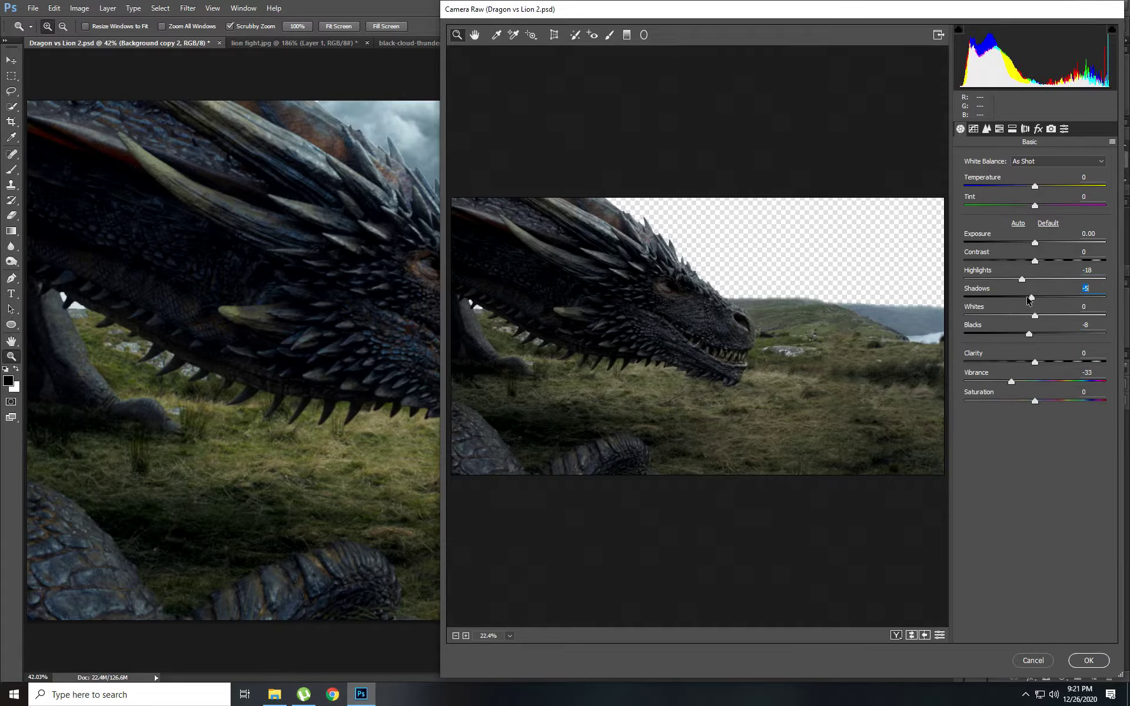
left_click_drag(1029, 300, 1020, 300)
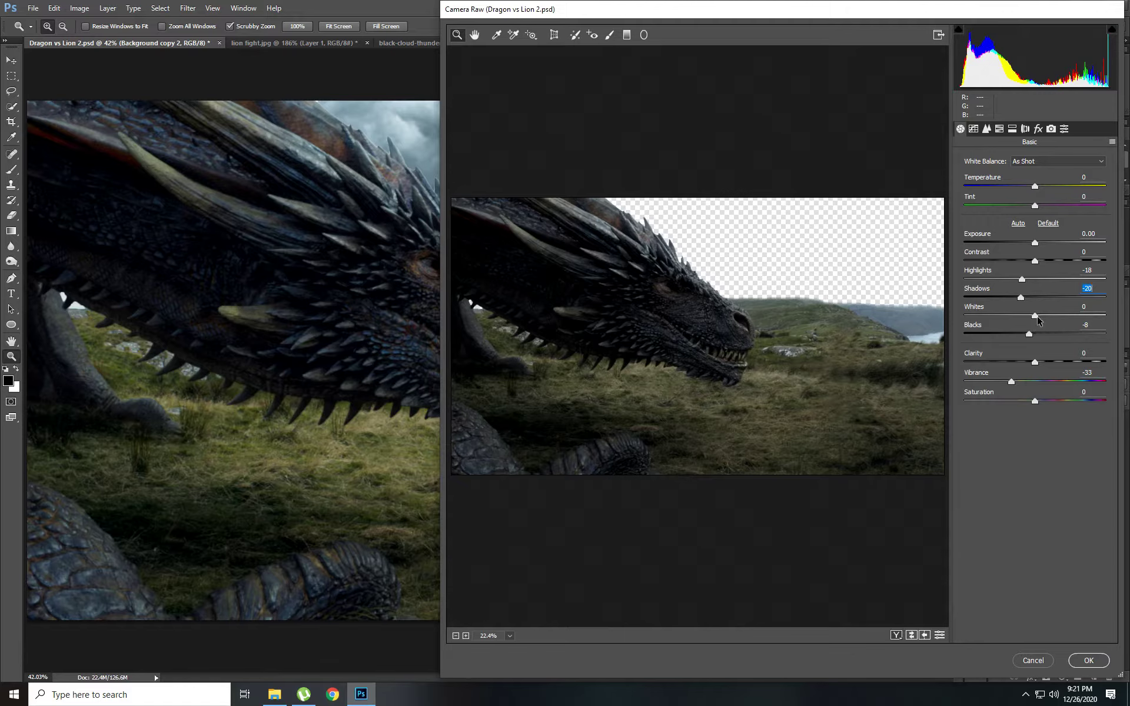
left_click_drag(1037, 316, 1030, 316)
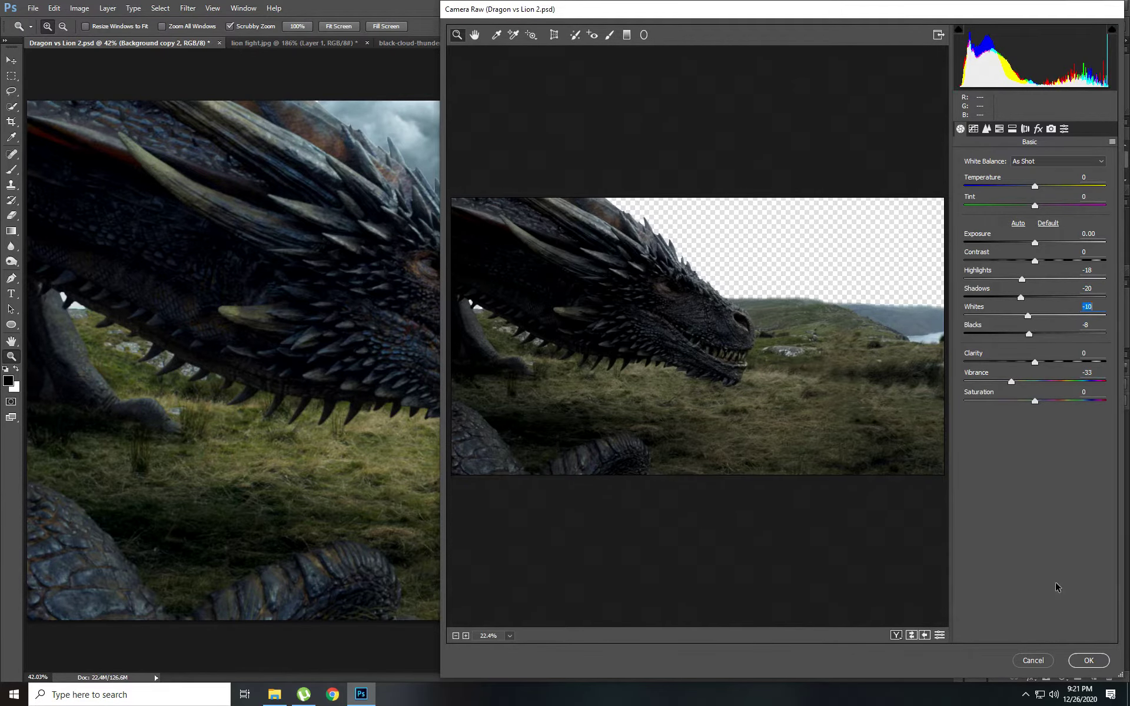
left_click(1089, 660)
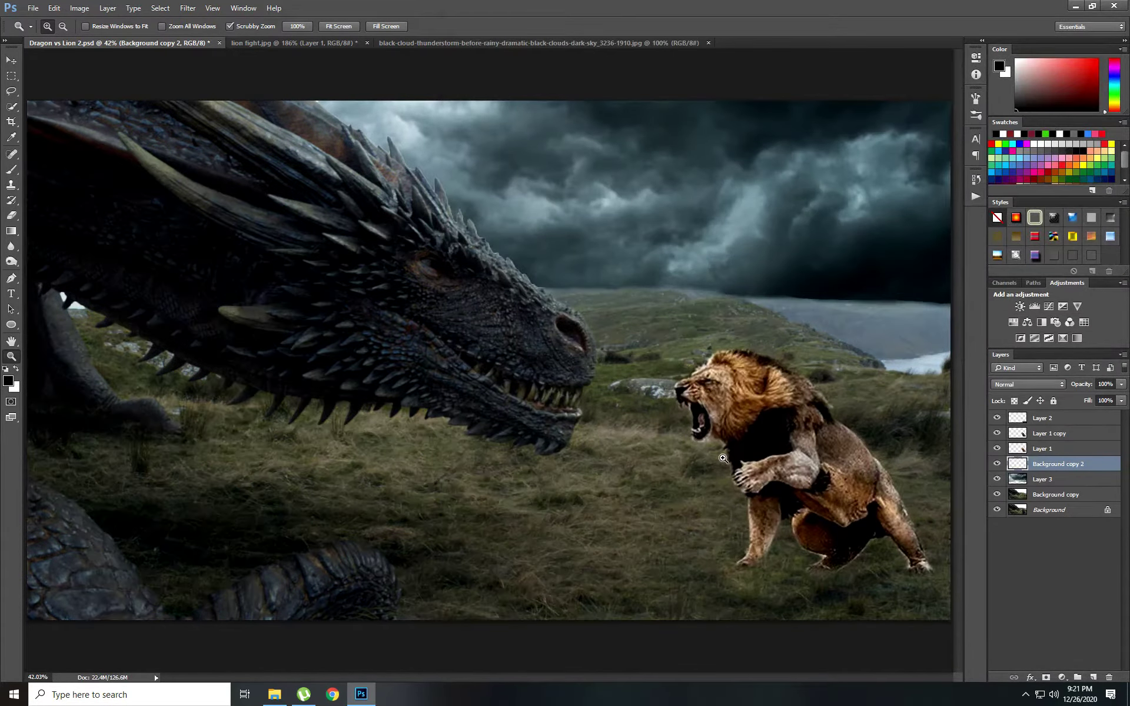
Step: Burn the lion copy's chest and mane with a 266 px Burn brush
left_click(1057, 452)
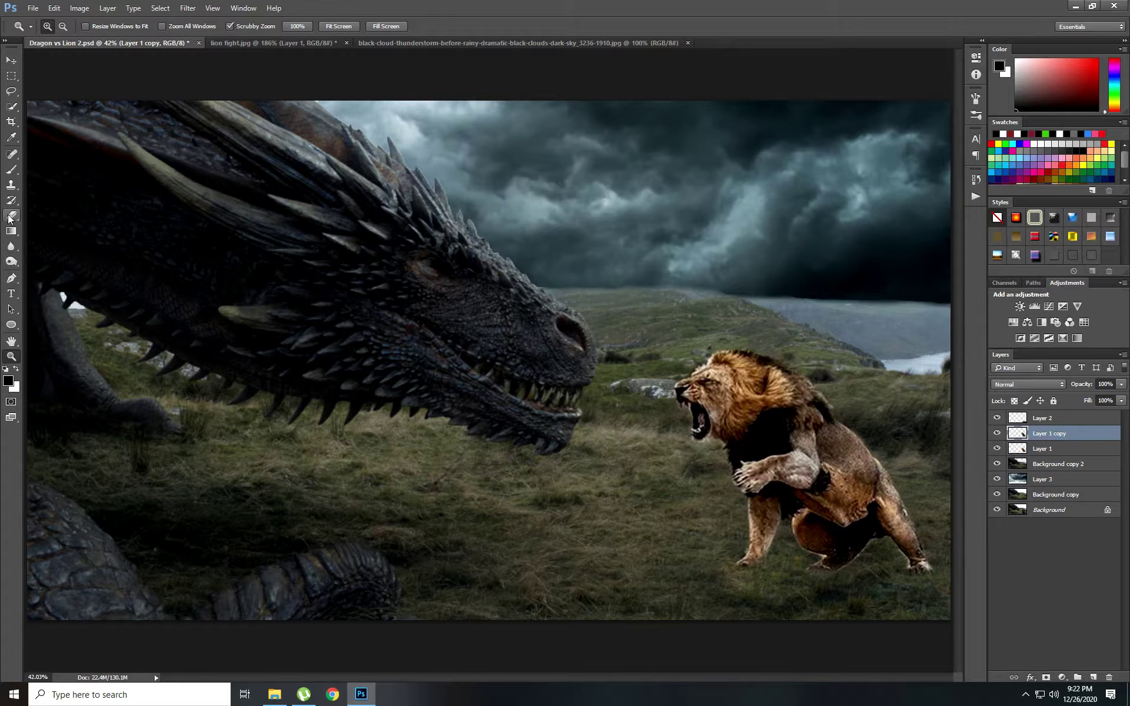
left_click(11, 262)
right_click(12, 264)
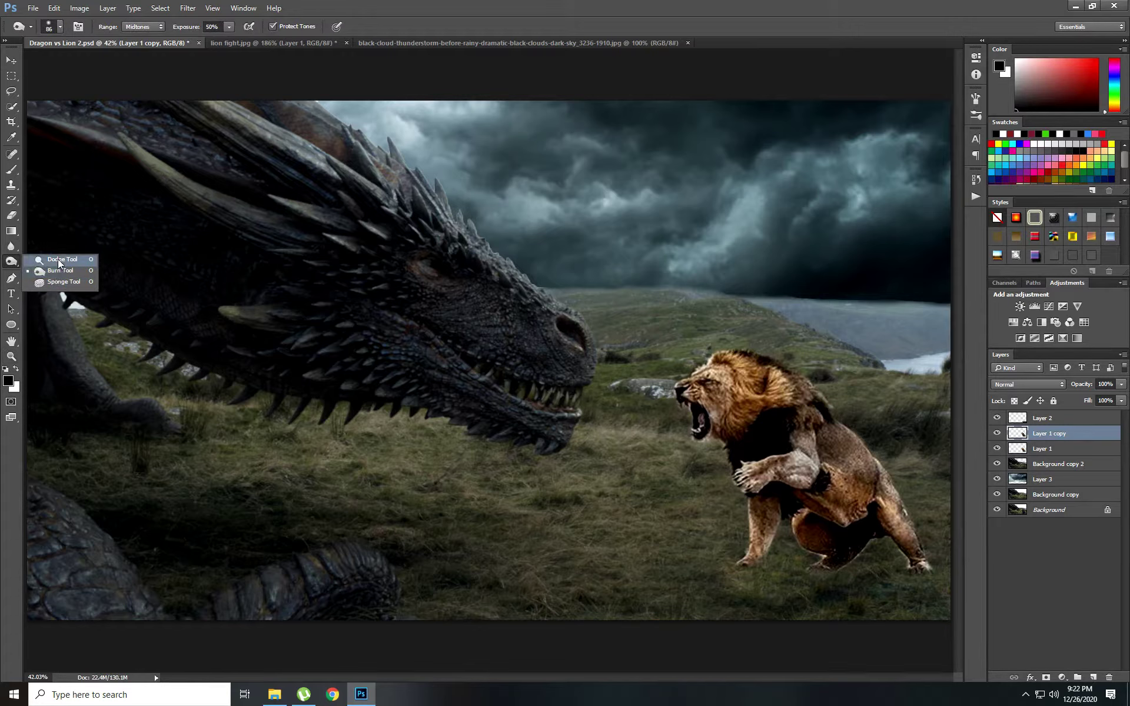
left_click(59, 273)
right_click(728, 398)
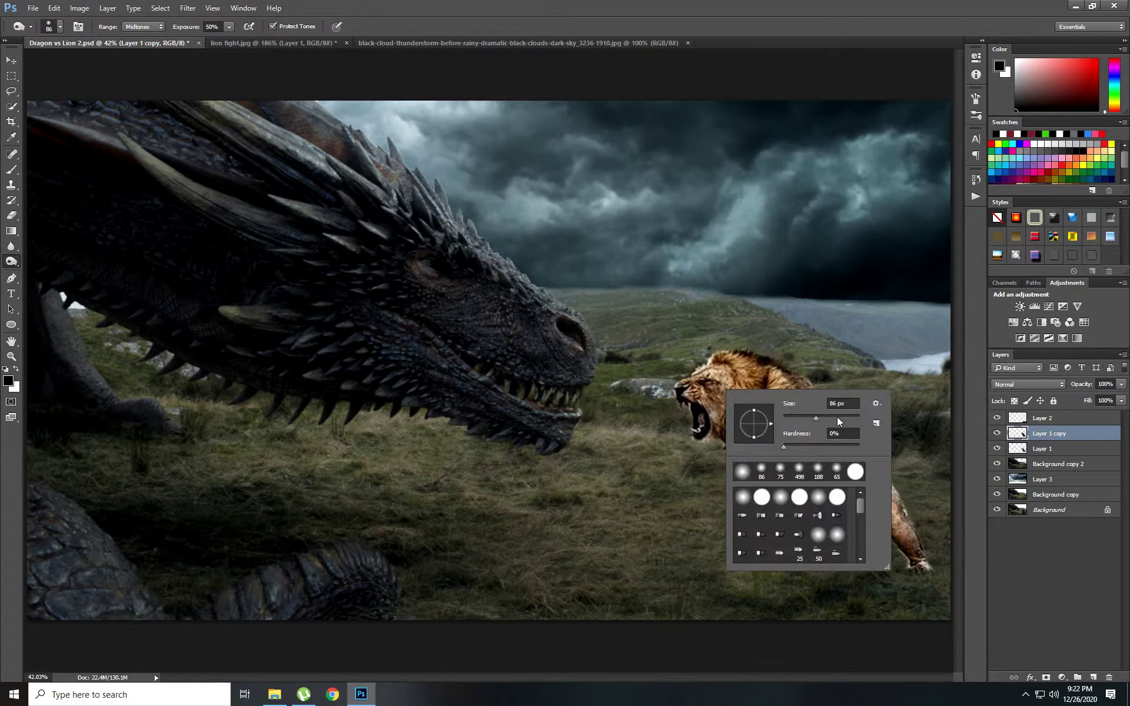
left_click_drag(840, 418, 843, 418)
key("Return")
mouse_move(725, 418)
left_mouse_down()
mouse_move(846, 498)
mouse_move(813, 505)
mouse_move(802, 479)
mouse_move(792, 540)
mouse_move(747, 395)
mouse_move(832, 496)
mouse_move(780, 382)
mouse_move(939, 575)
mouse_move(934, 605)
mouse_move(757, 449)
mouse_move(754, 613)
mouse_move(801, 474)
mouse_move(926, 588)
mouse_move(883, 495)
mouse_move(733, 403)
left_mouse_up()
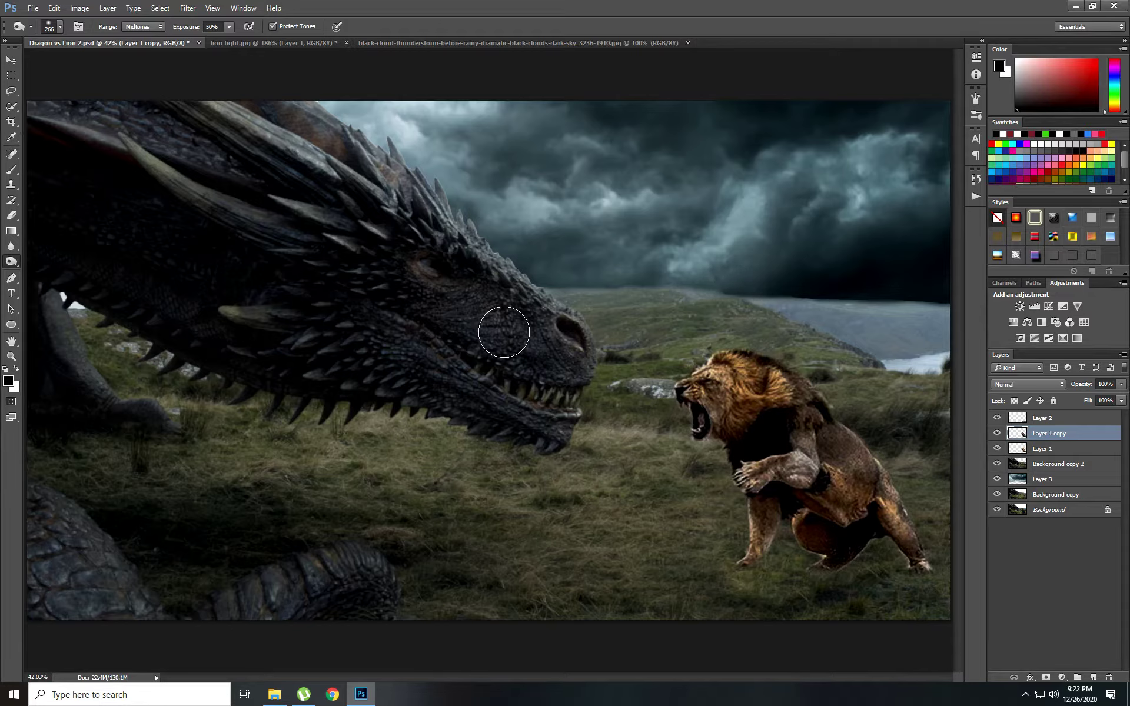
left_click(187, 7)
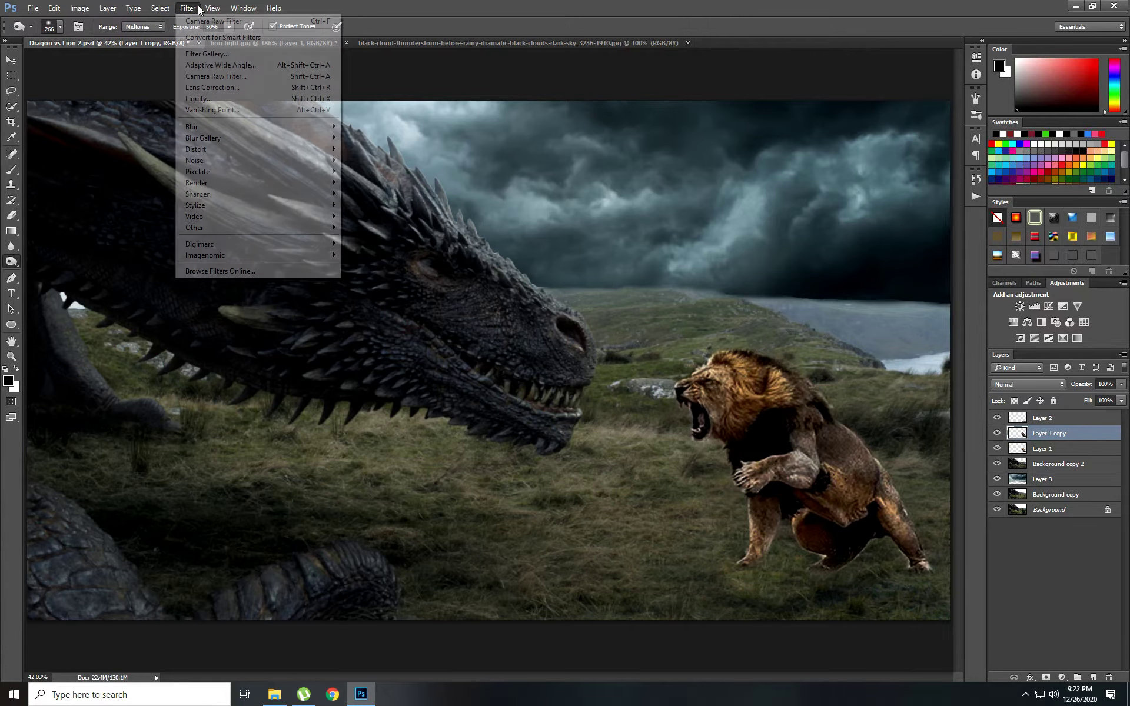
mouse_move(80, 9)
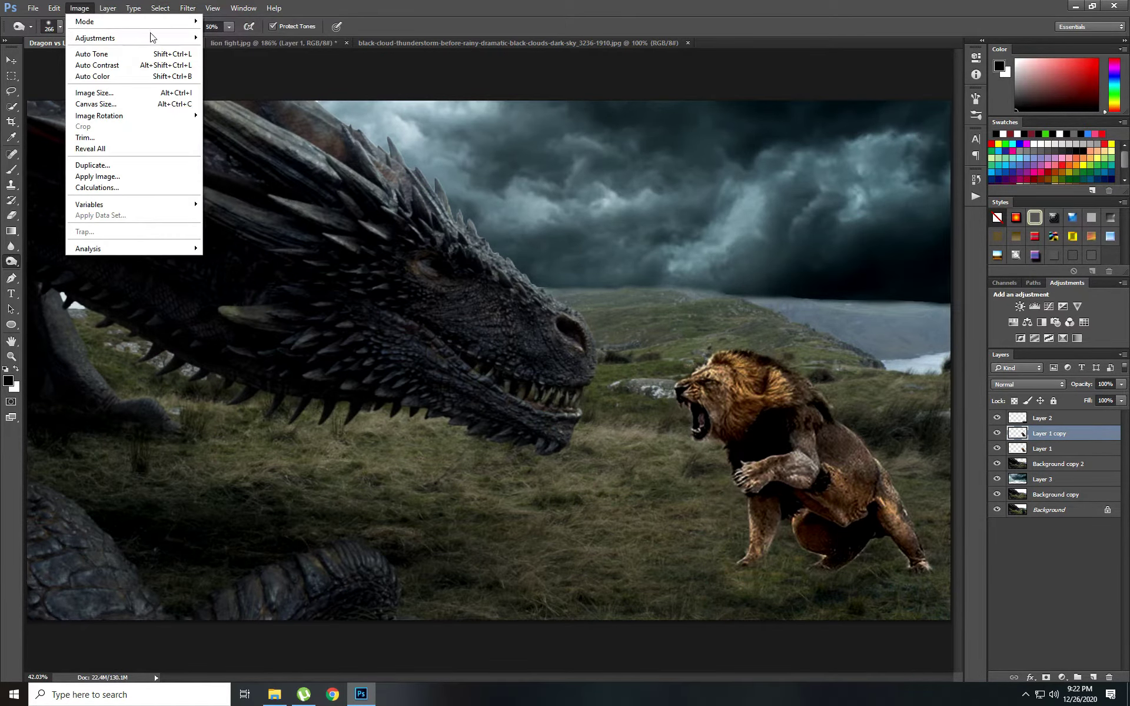
Step: Set the lion copy's Levels midtones to 0.96
mouse_move(95, 38)
left_click(266, 52)
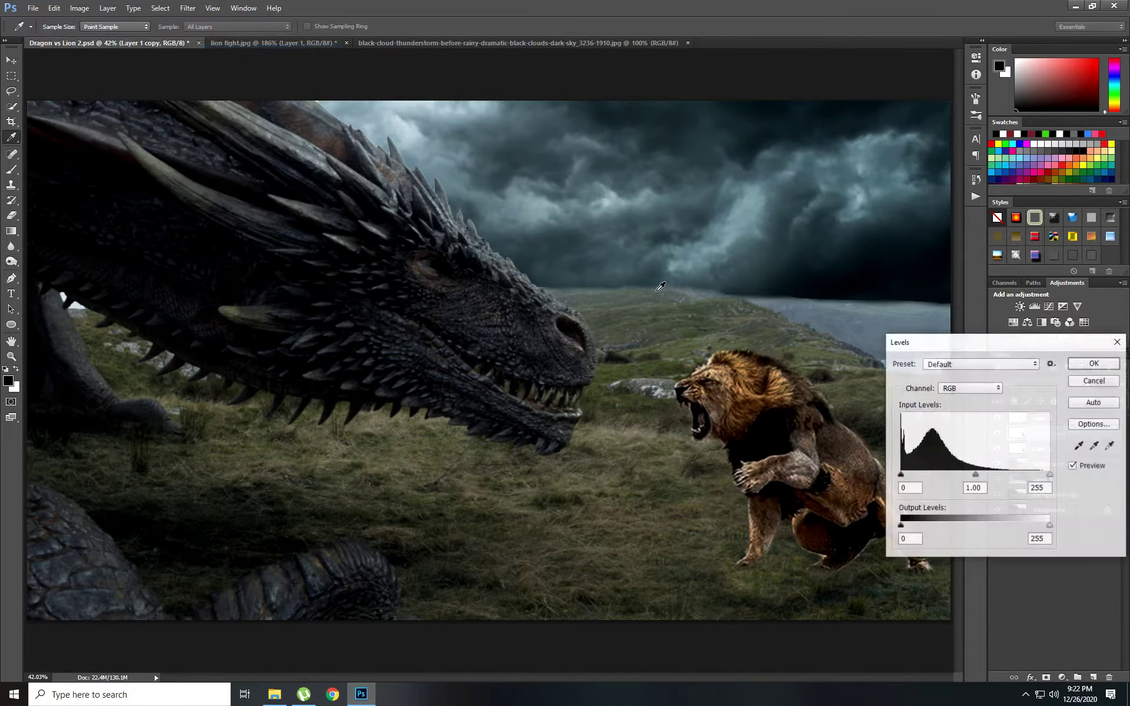
left_click(976, 476)
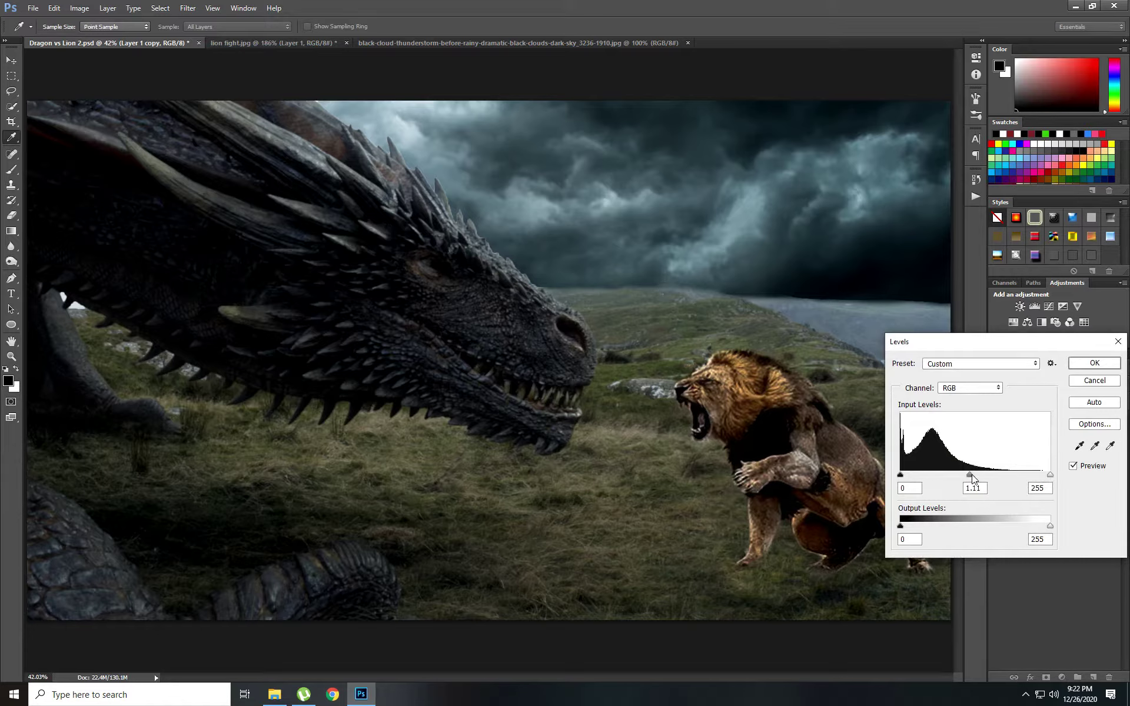
left_click_drag(972, 477, 980, 478)
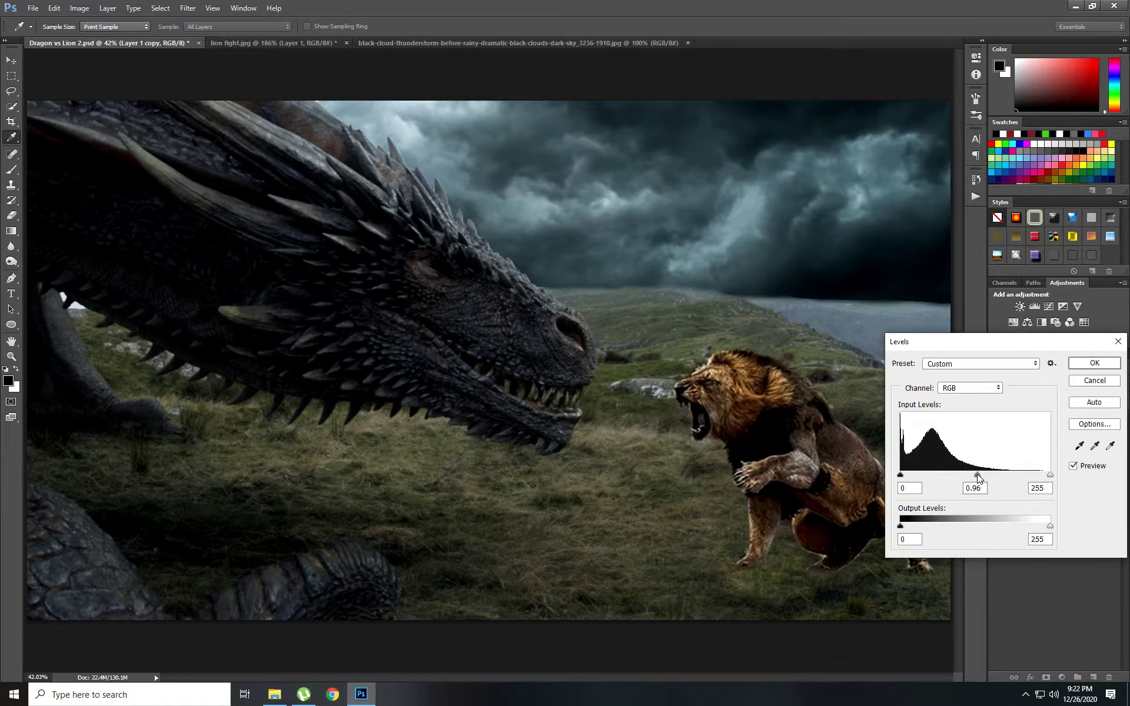
left_click(1095, 362)
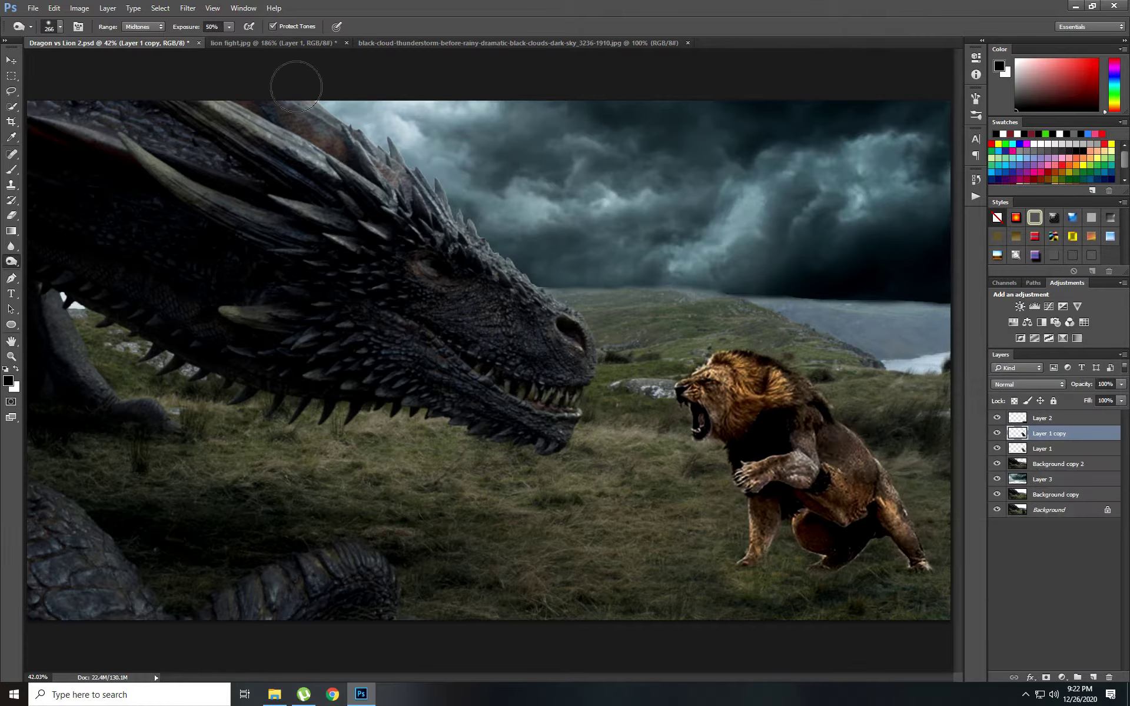
Step: Reduce the lion copy's vibrance to -55, then select Layer 2
left_click(79, 8)
mouse_move(95, 38)
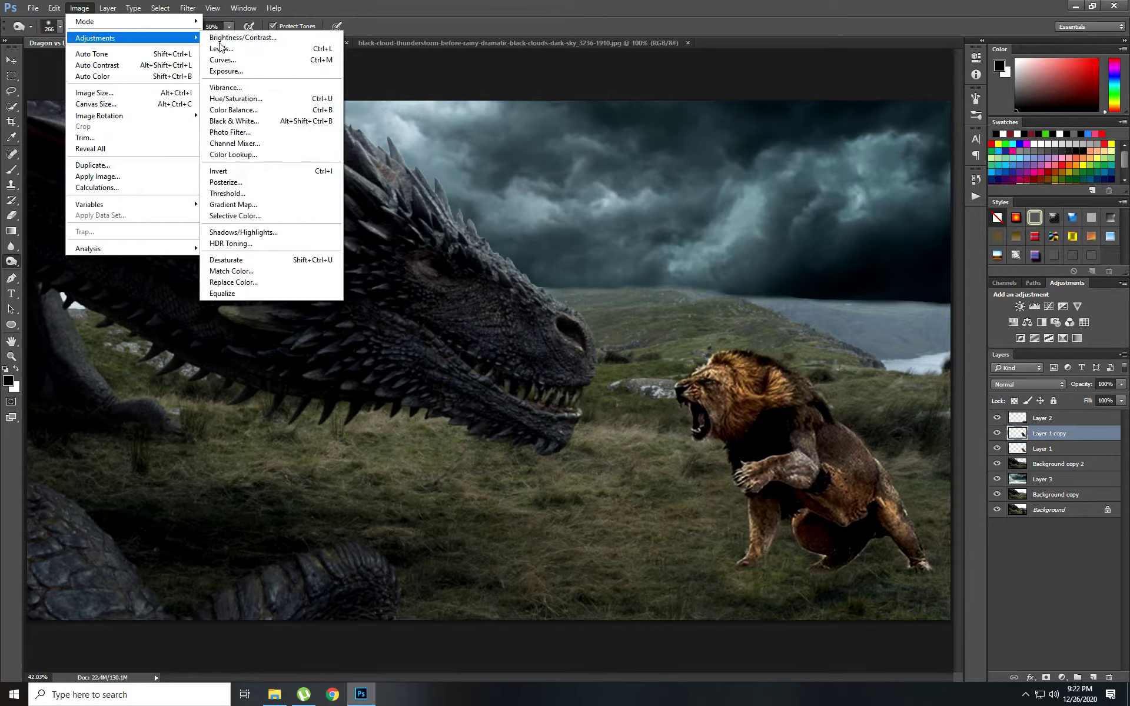
left_click(277, 88)
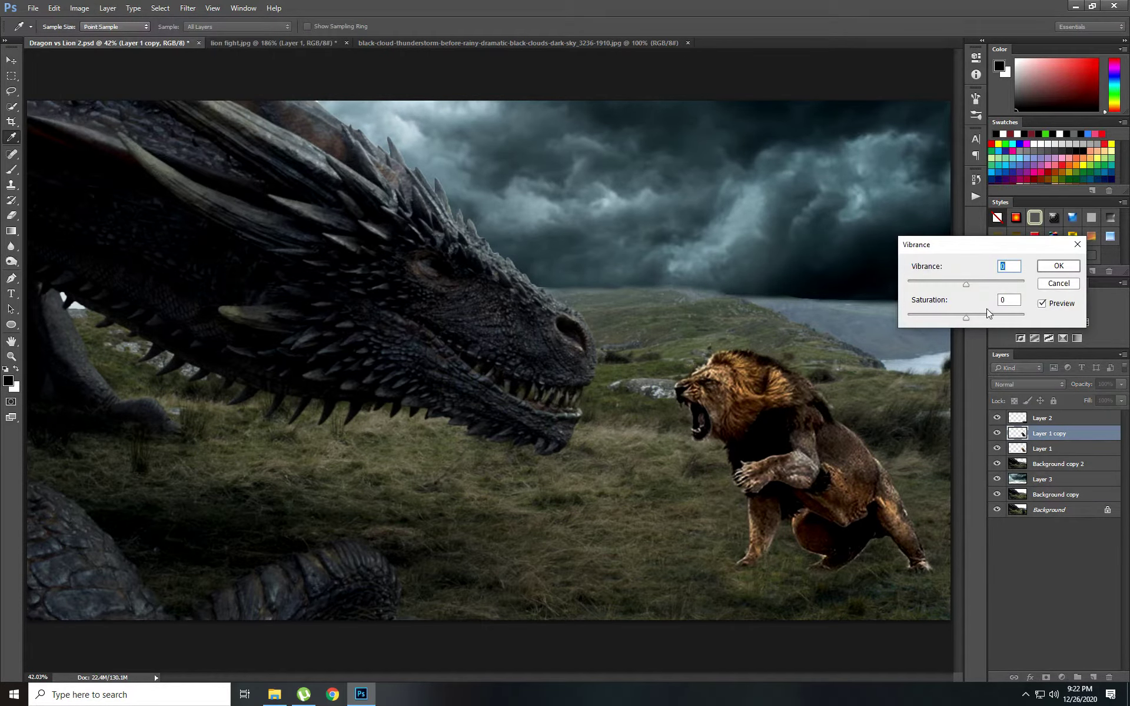
left_click_drag(966, 285, 935, 286)
left_click(1058, 266)
key("o")
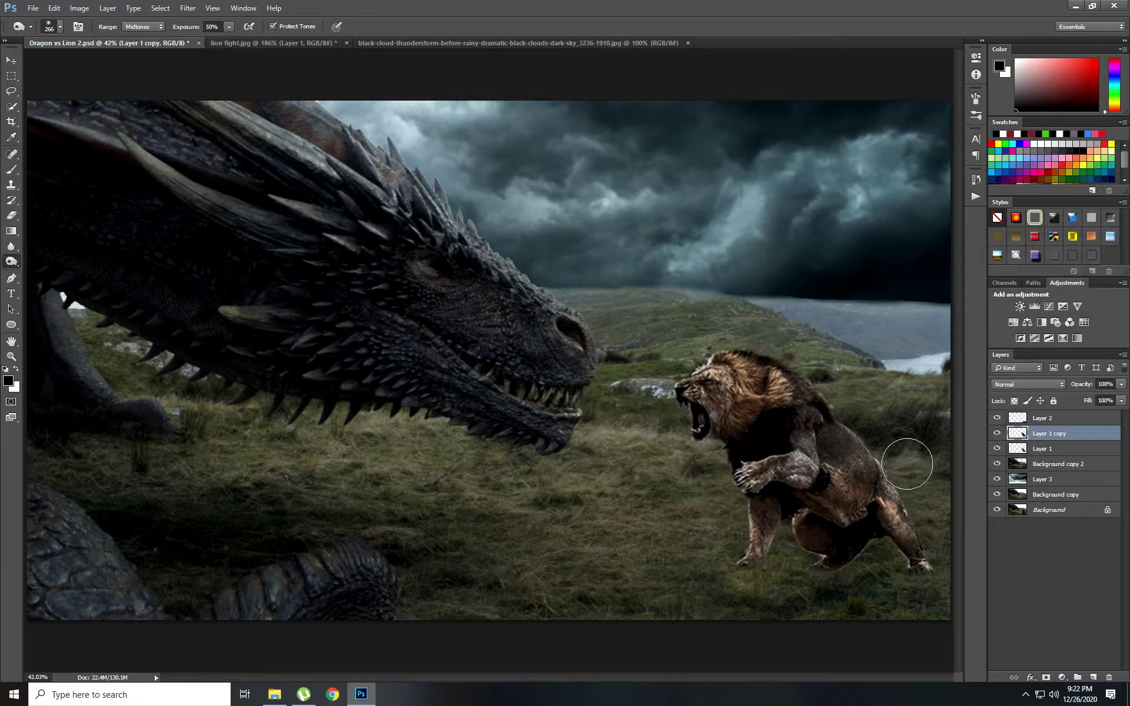
left_click(1081, 423)
left_click(1082, 424)
left_click(1026, 694)
left_click(771, 518)
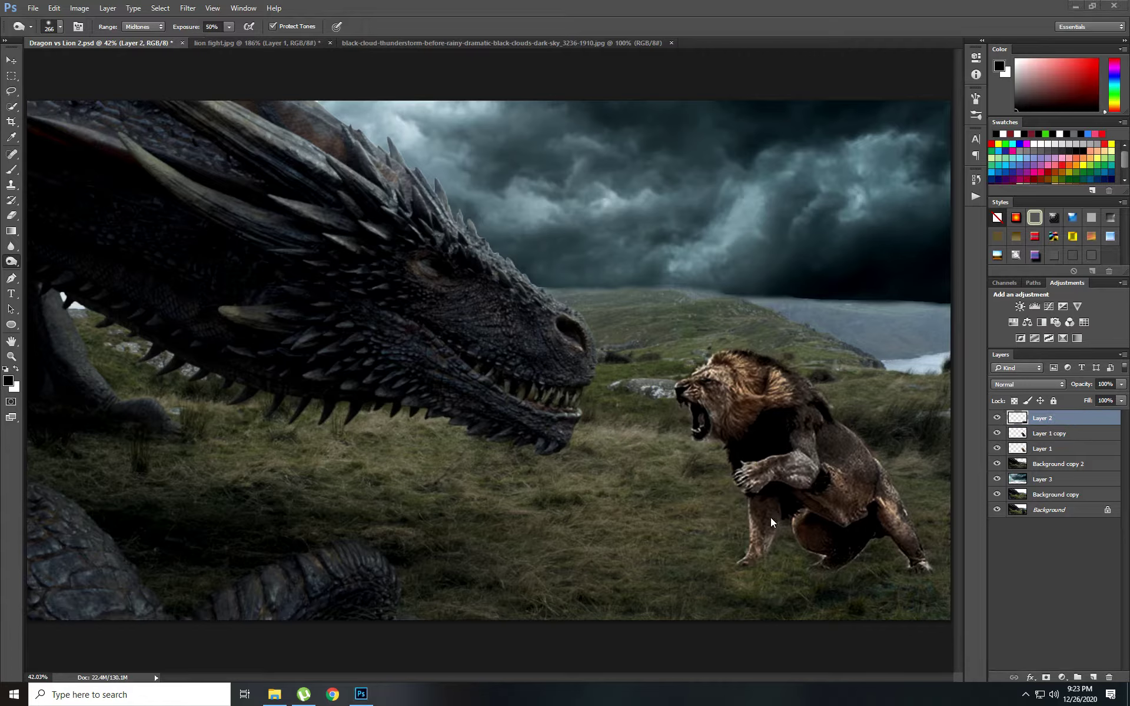
Step: Blur the dragon's spiny back, snout and foreleg edges with a 108 px soft Blur brush
left_click(10, 246)
right_click(10, 246)
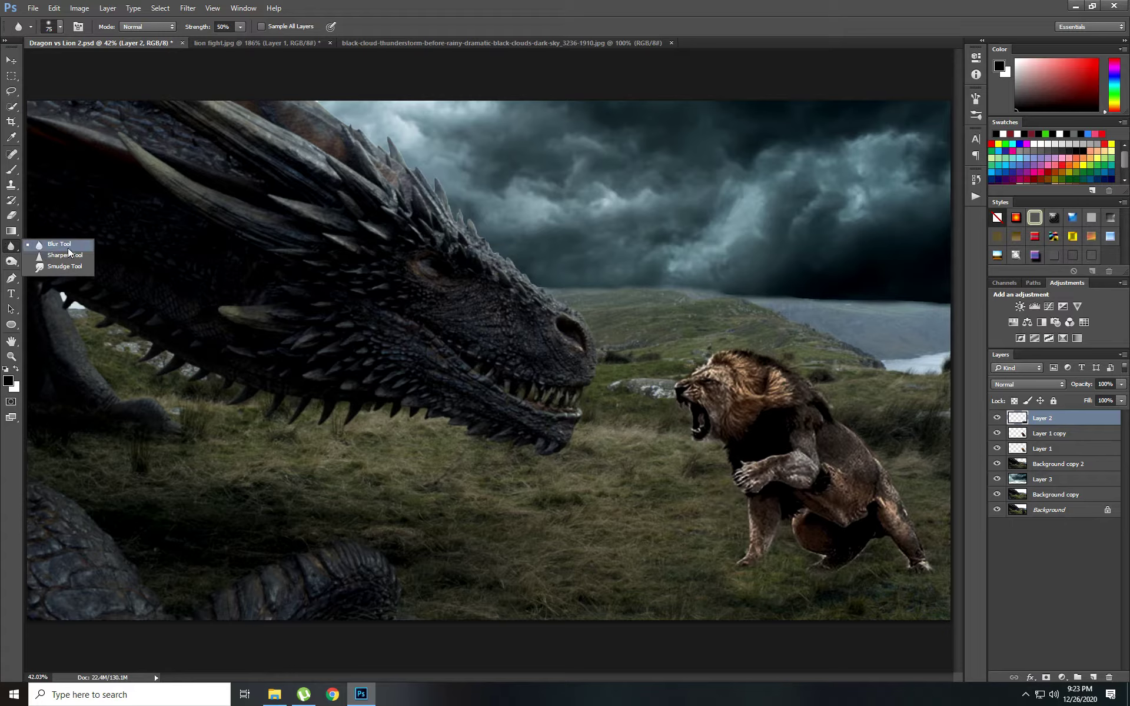
right_click(521, 235)
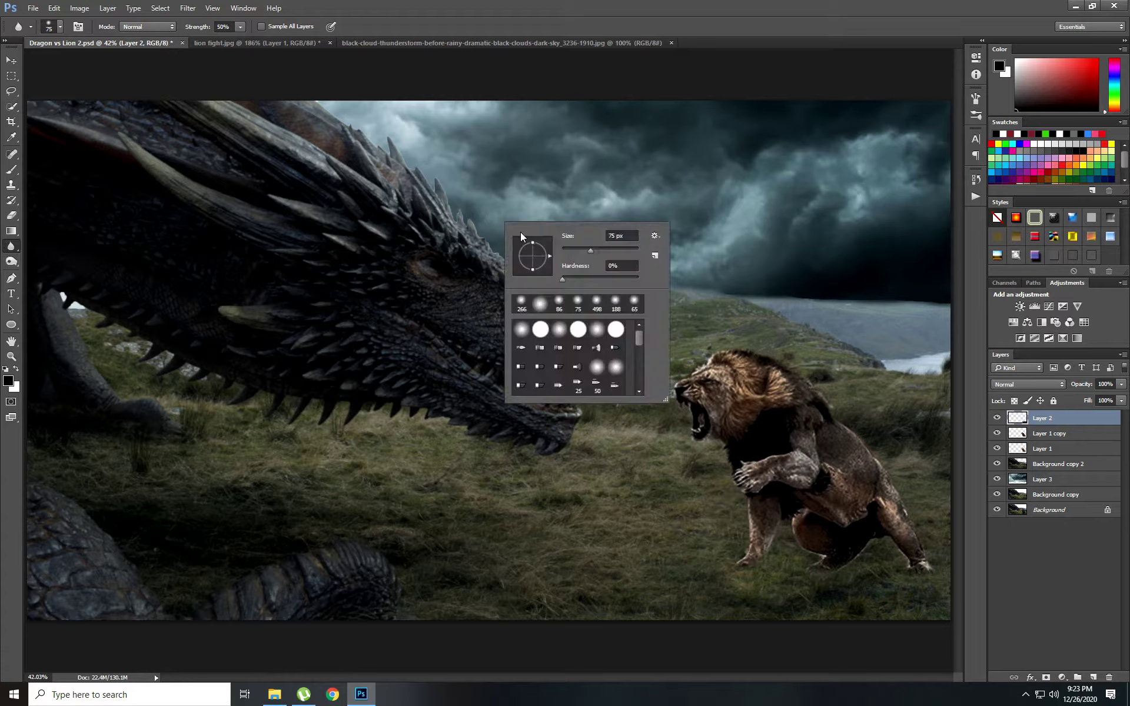
left_click(606, 250)
left_click(490, 234)
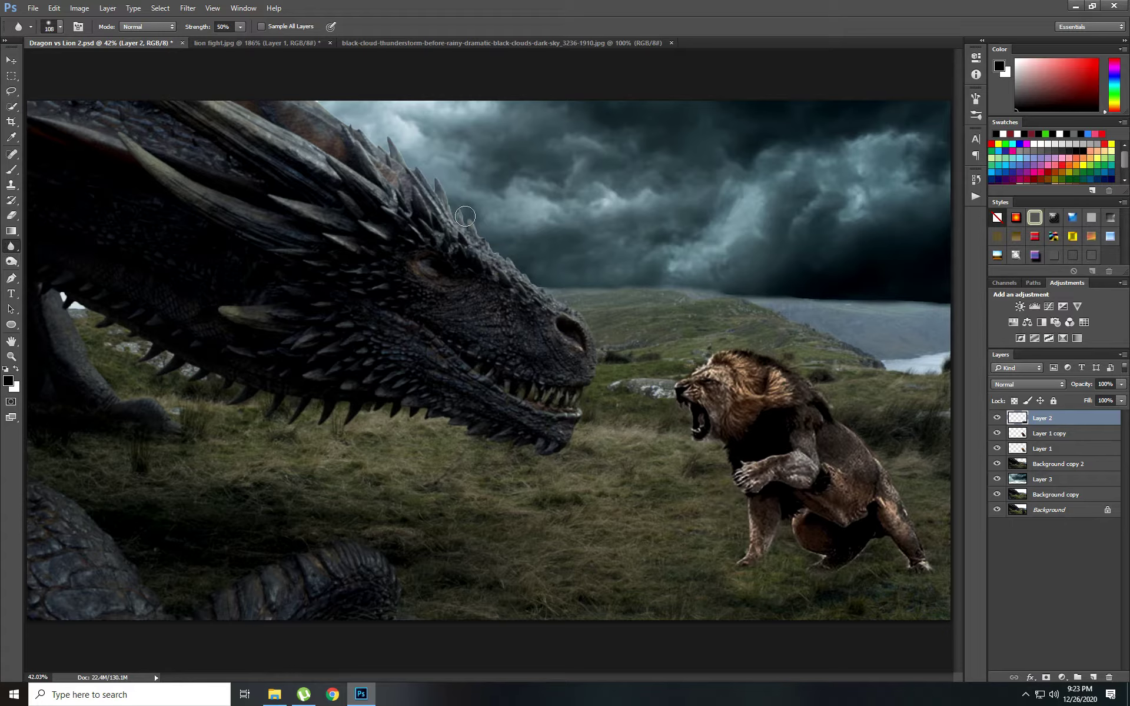
left_click_drag(465, 216, 580, 315)
left_click_drag(496, 244, 417, 175)
left_click_drag(351, 117, 432, 194)
left_click_drag(88, 317, 79, 312)
left_click(1060, 470)
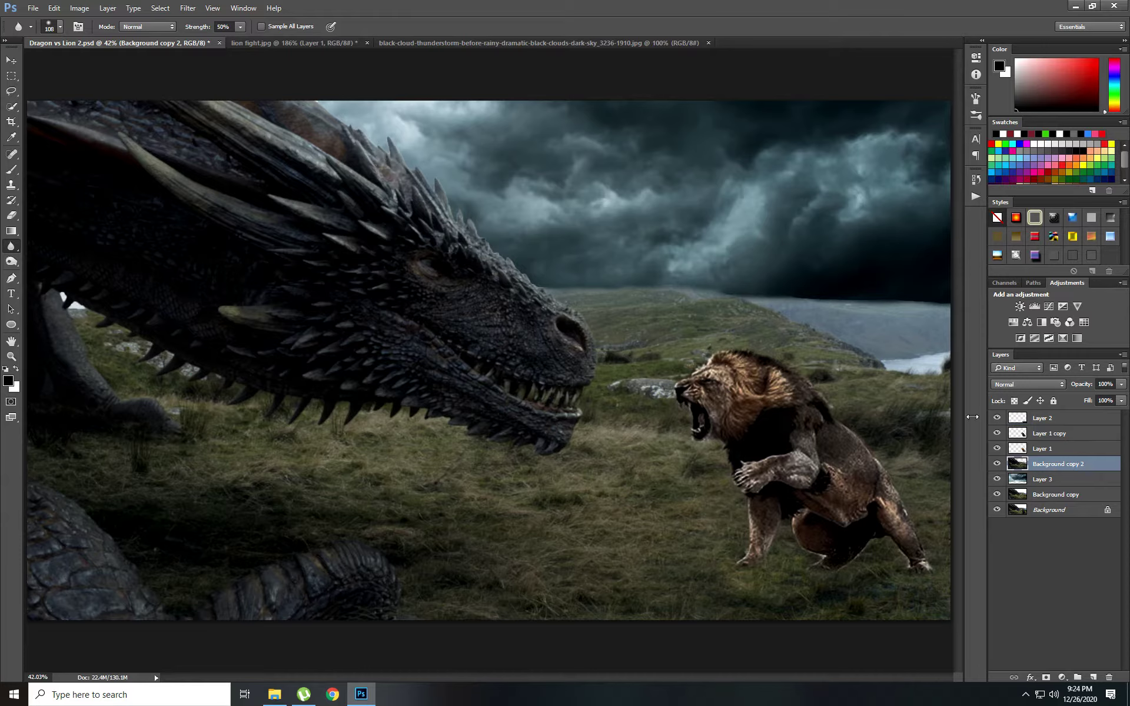
left_click(1056, 435)
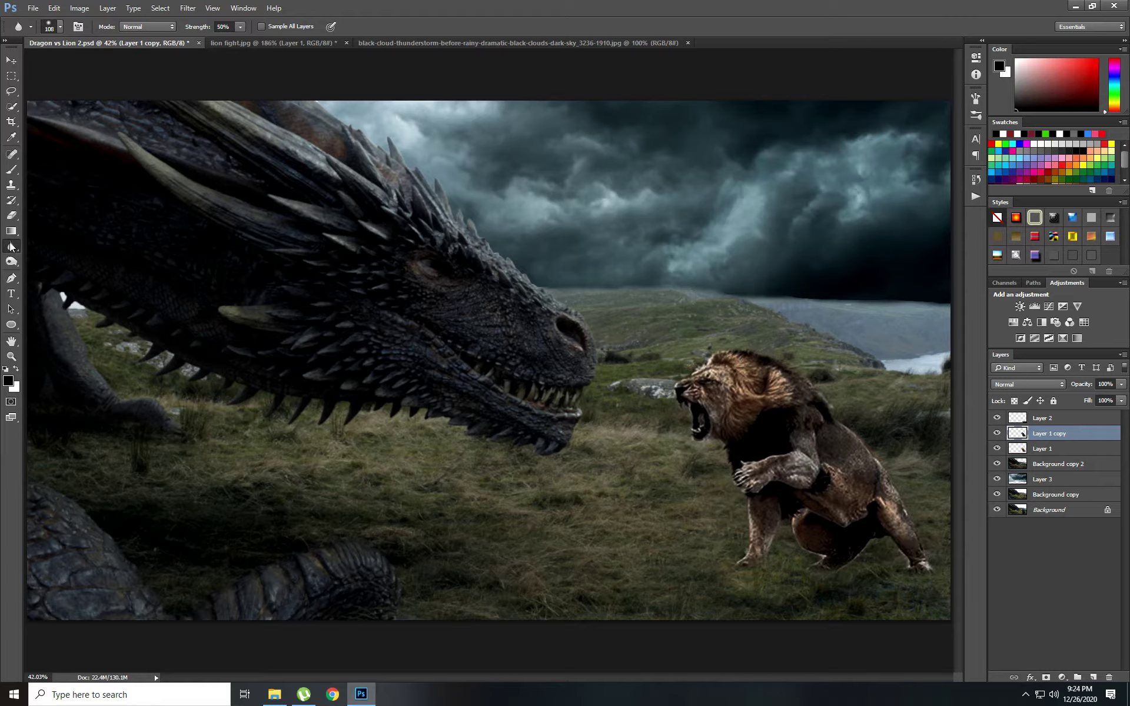
Step: Dodge the fur on the lion's hind leg with a 92 px brush
left_click(11, 261)
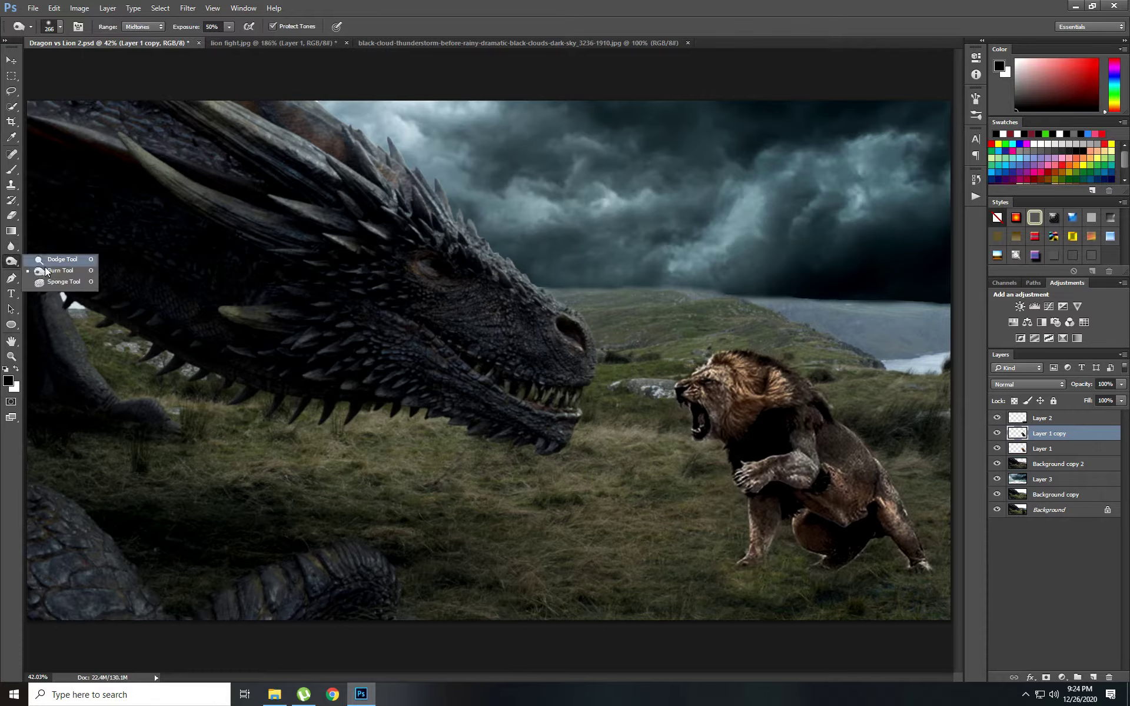
right_click(771, 564)
left_click_drag(889, 530, 833, 530)
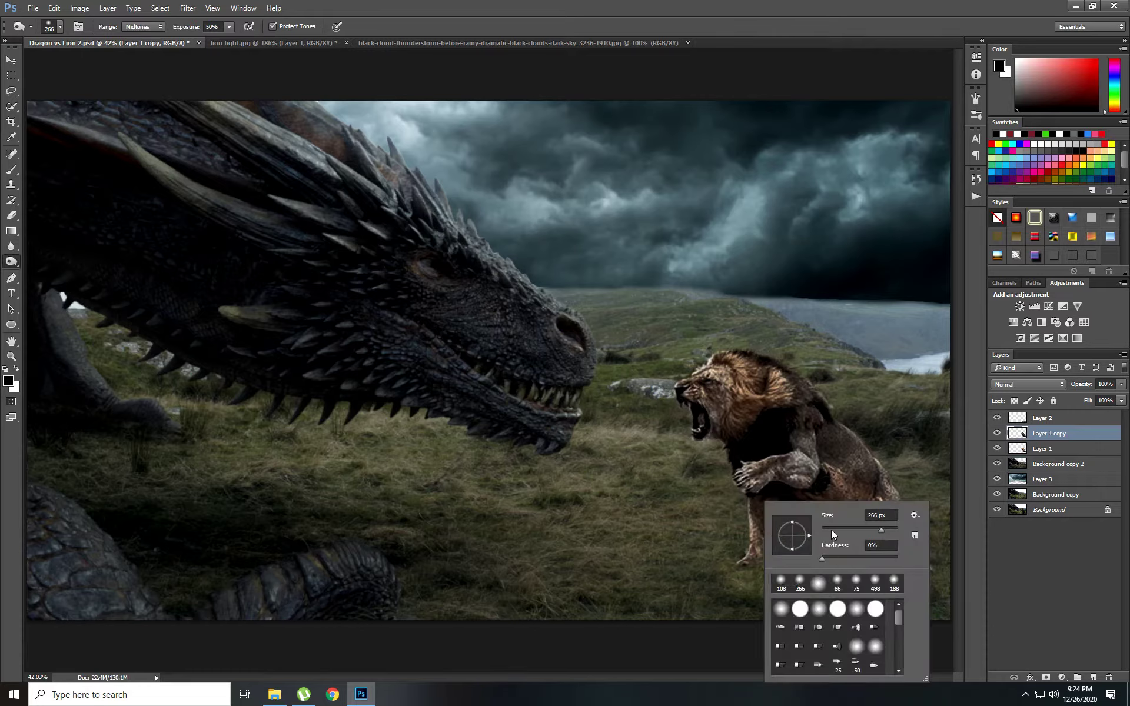
left_click(858, 529)
left_click(762, 539)
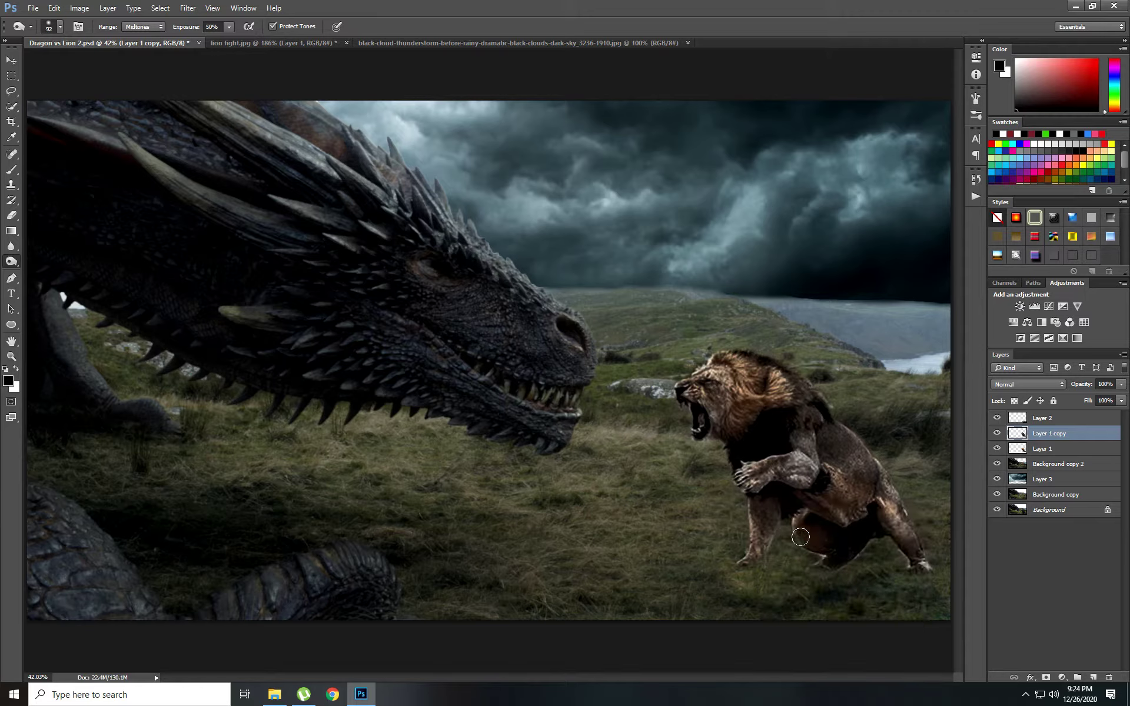
left_click_drag(809, 551, 829, 574)
mouse_move(936, 576)
left_mouse_down()
mouse_move(896, 484)
mouse_move(849, 427)
mouse_move(736, 368)
mouse_move(689, 392)
mouse_move(707, 432)
mouse_move(731, 443)
mouse_move(754, 553)
mouse_move(742, 576)
left_mouse_up()
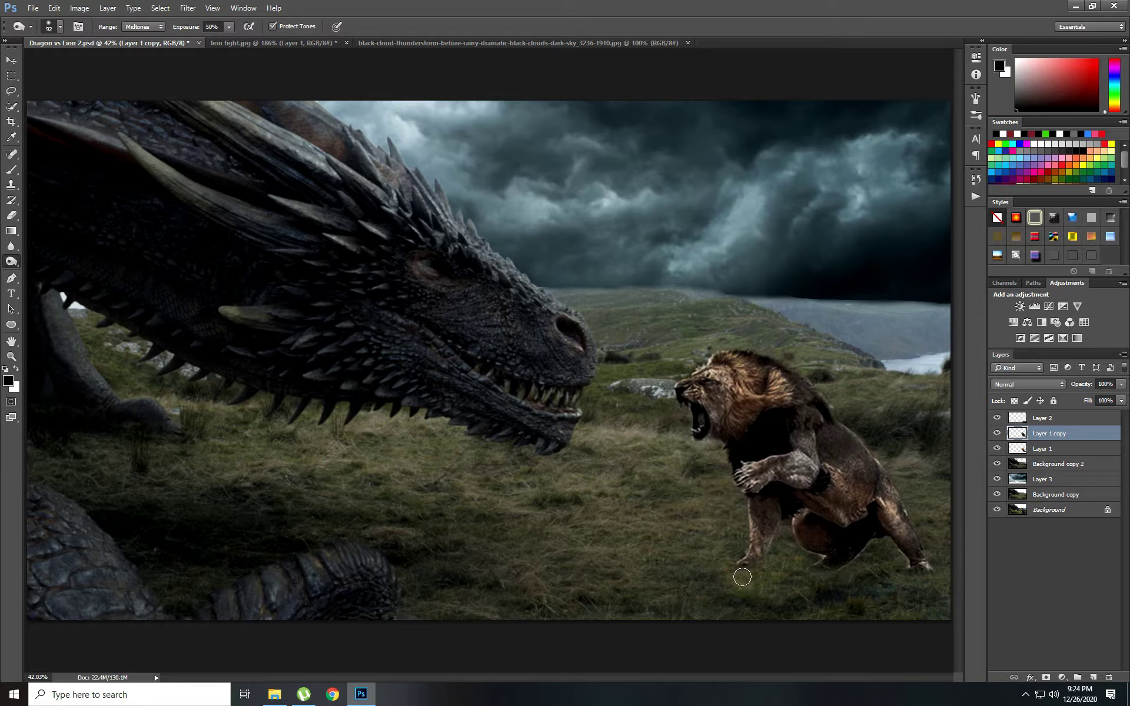
Step: Hide transform controls and stamp all visible layers into a new top Layer 4
key("v")
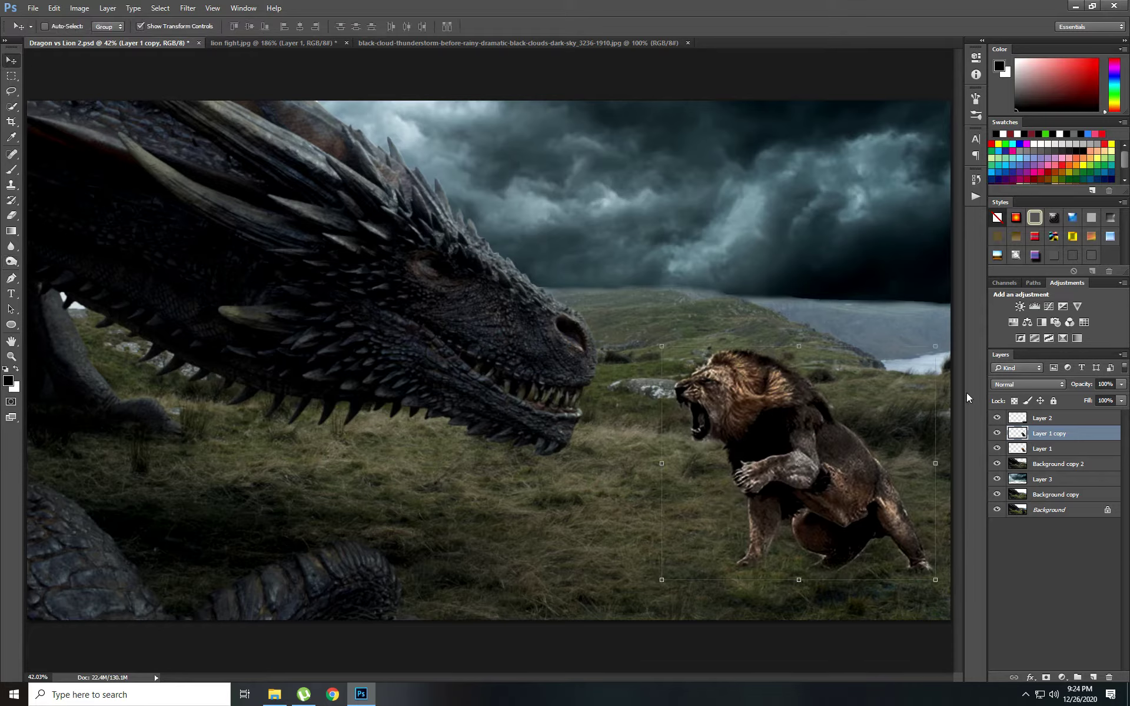
left_click(1090, 423)
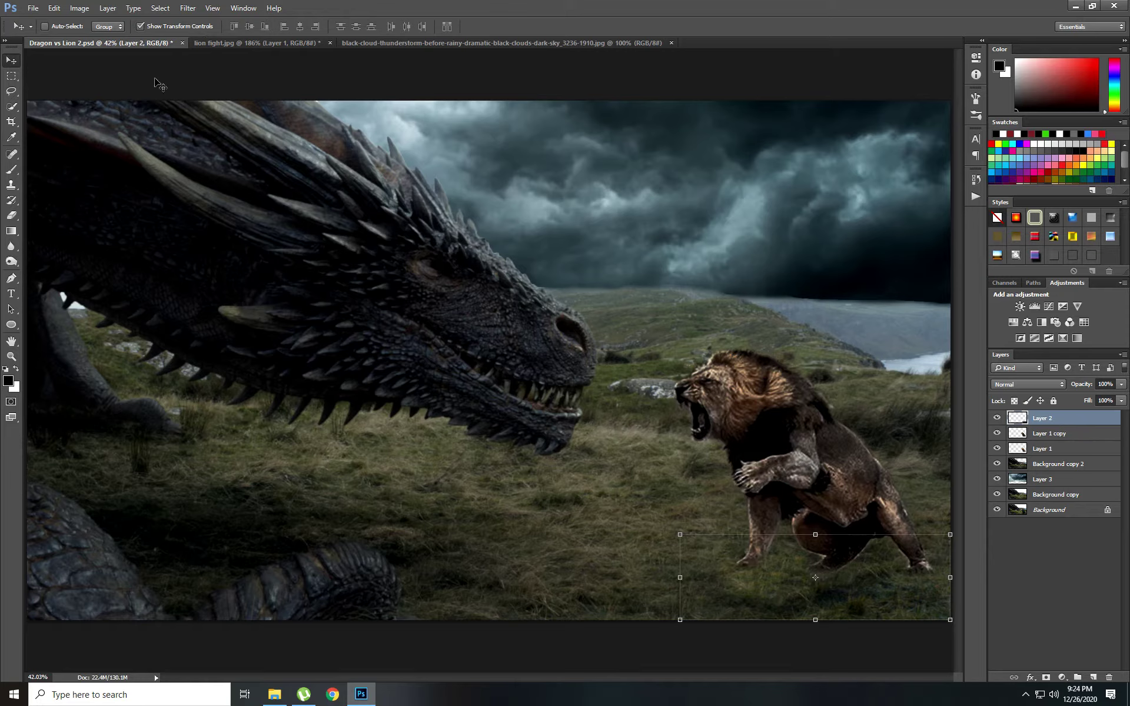
left_click(165, 28)
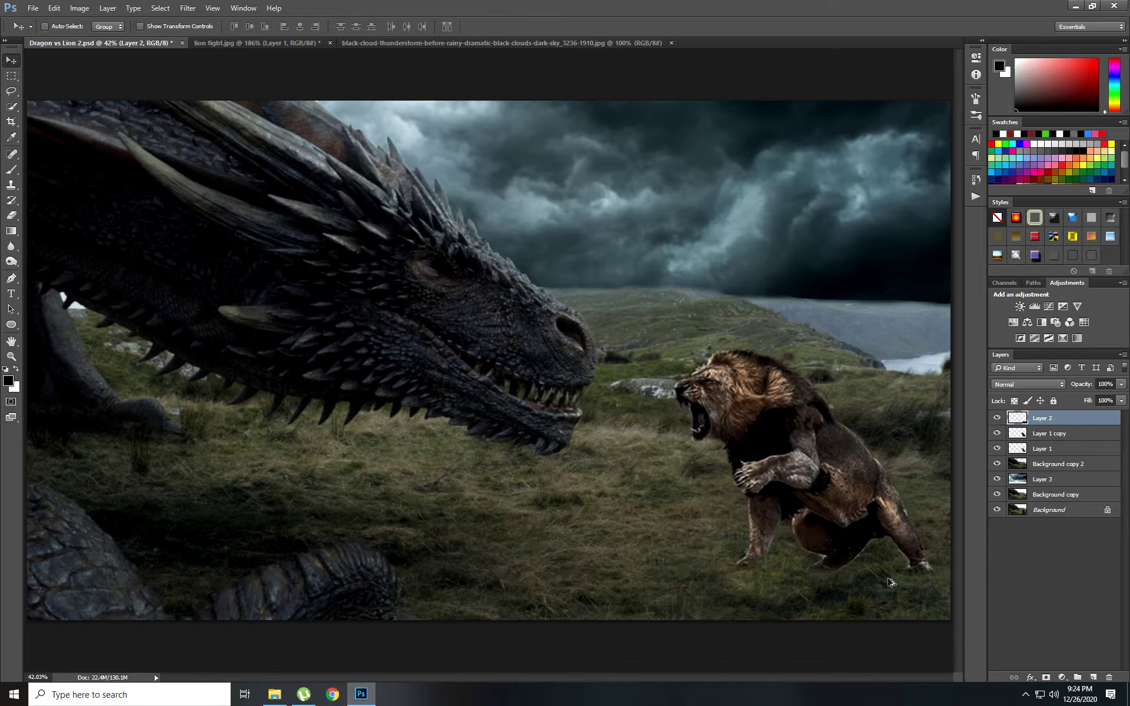
key("ctrl+shift+alt+e")
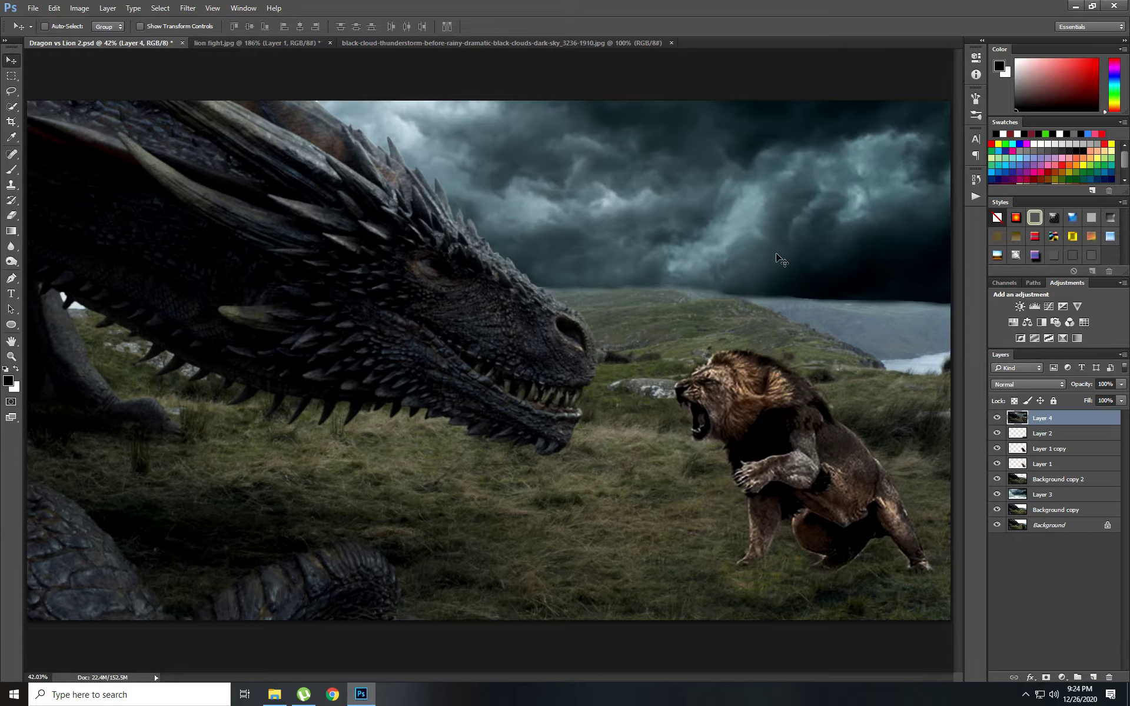
Step: Camera Raw Layer 4 (Vibrance +17, Highlights -23, Shadows -16, Whites +22, Blacks -9), then duplicate it
left_click(187, 8)
left_click(260, 76)
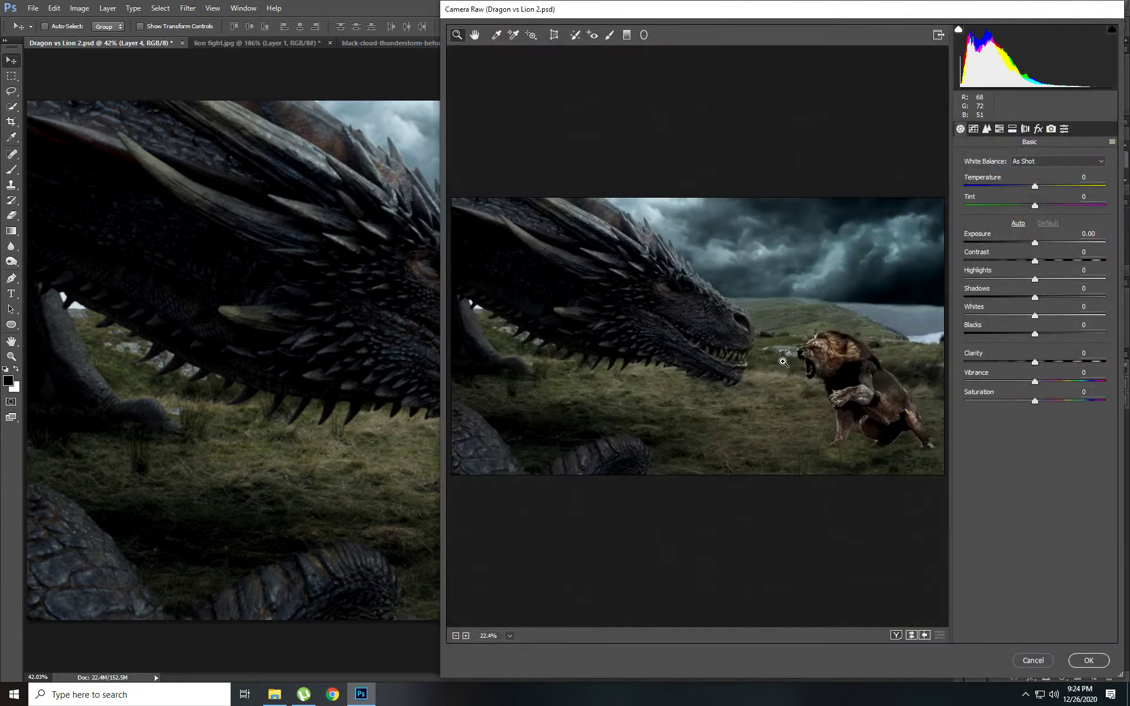
left_click_drag(1035, 383, 1045, 382)
left_click_drag(1036, 280, 1020, 280)
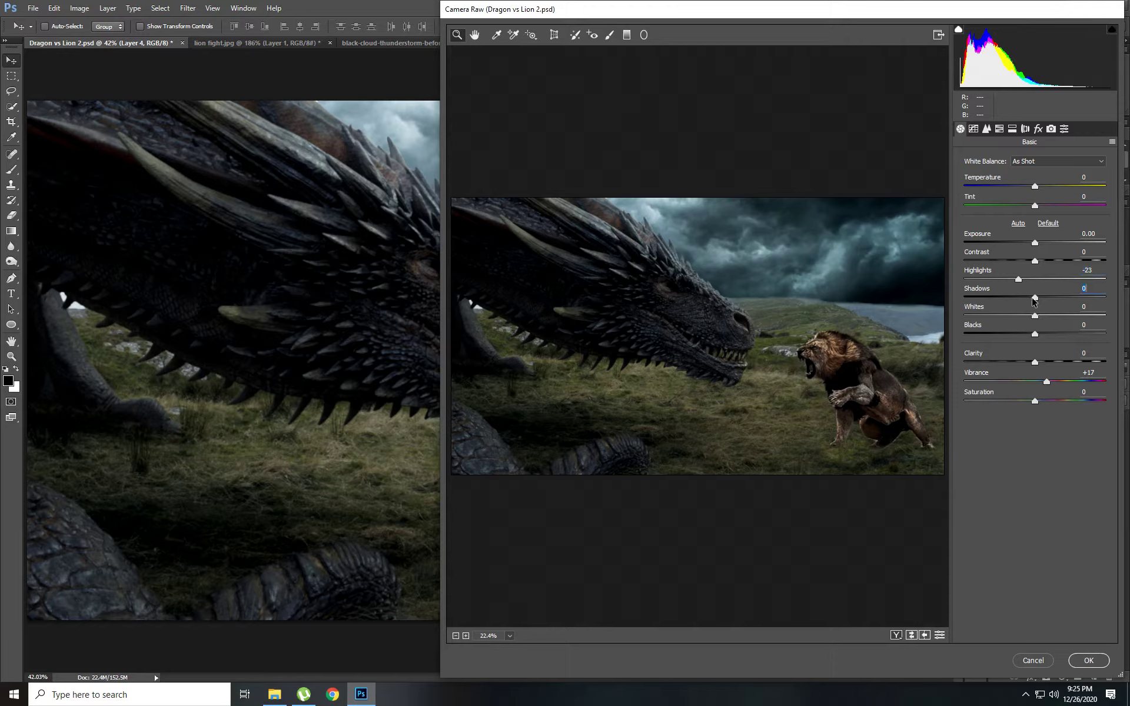
mouse_move(1034, 299)
left_mouse_down()
mouse_move(1024, 300)
mouse_move(1048, 316)
mouse_move(1030, 334)
left_mouse_up()
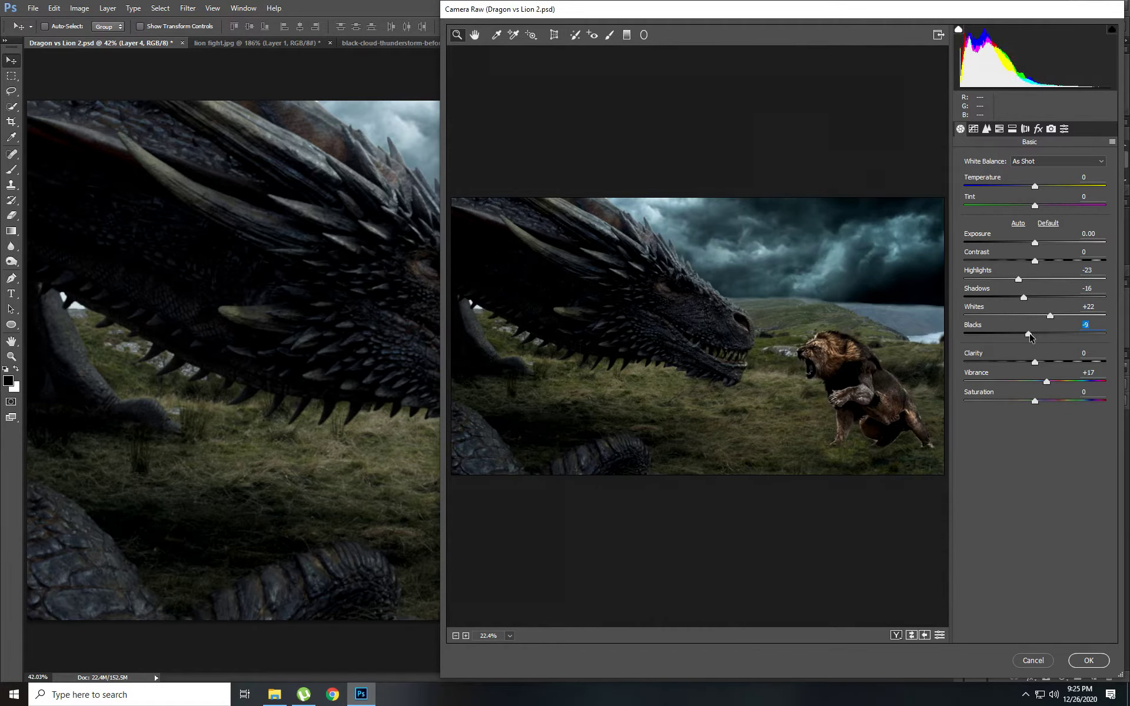
left_click(1086, 660)
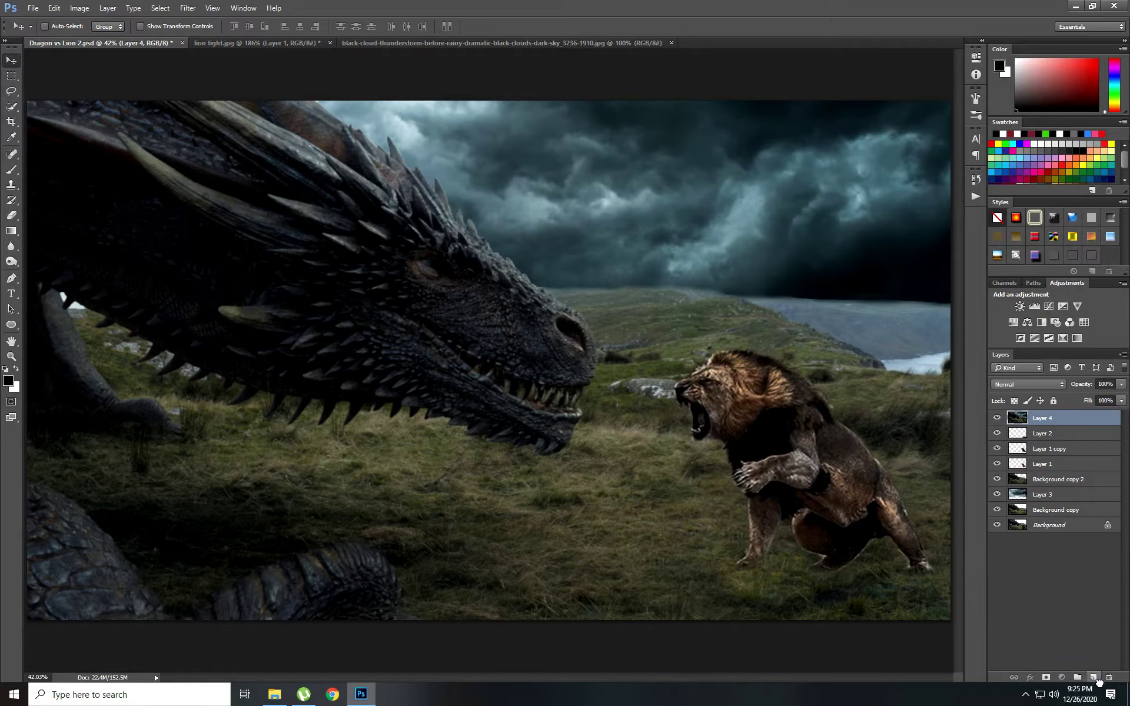
left_click_drag(1076, 422, 1094, 678)
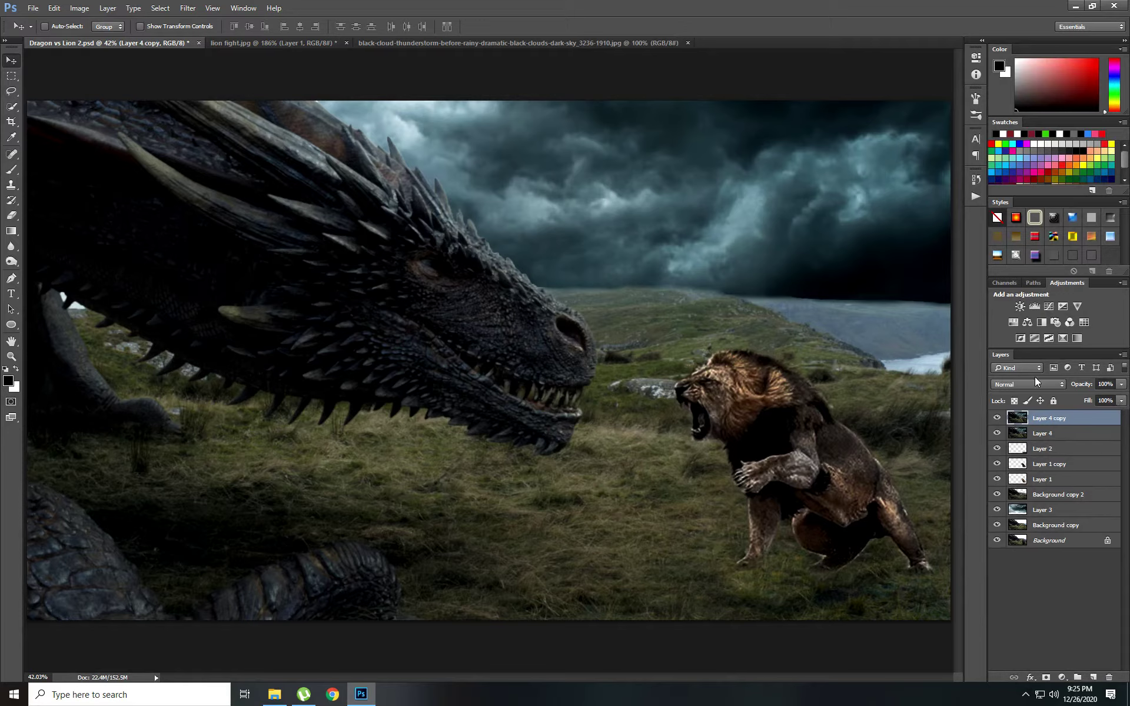
Step: Apply Dry Brush from the Filter Gallery to Layer 4 copy, then duplicate it as Layer 4 copy 2
left_click(187, 7)
left_click(276, 58)
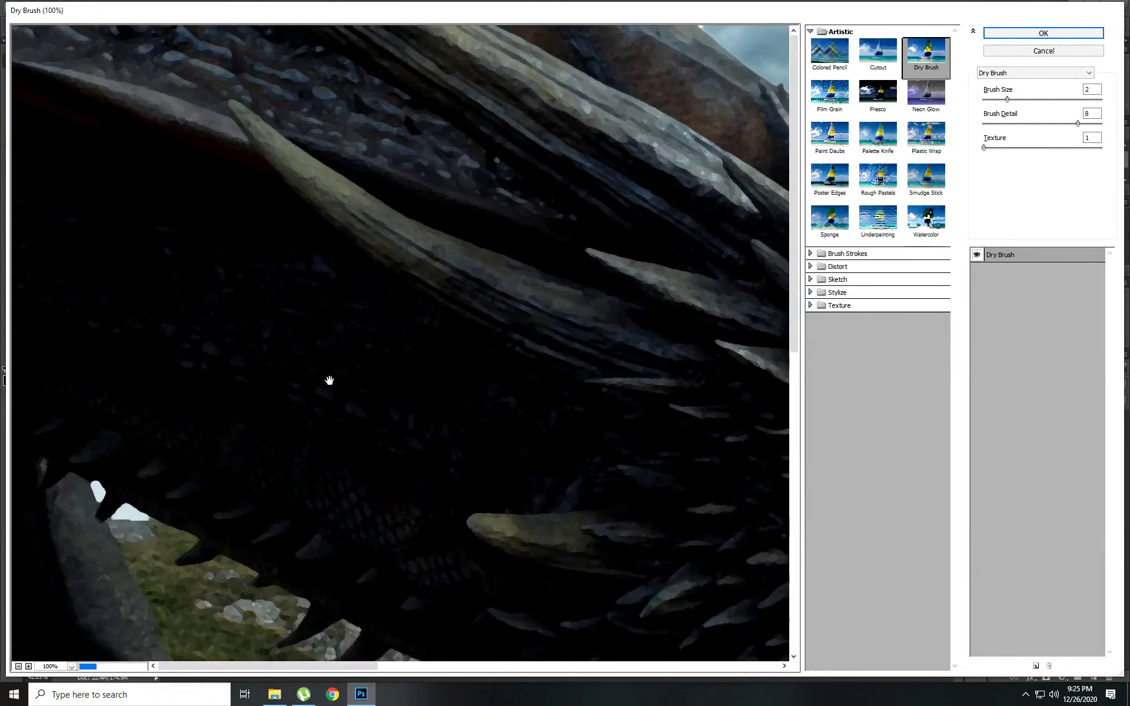
left_click(811, 32)
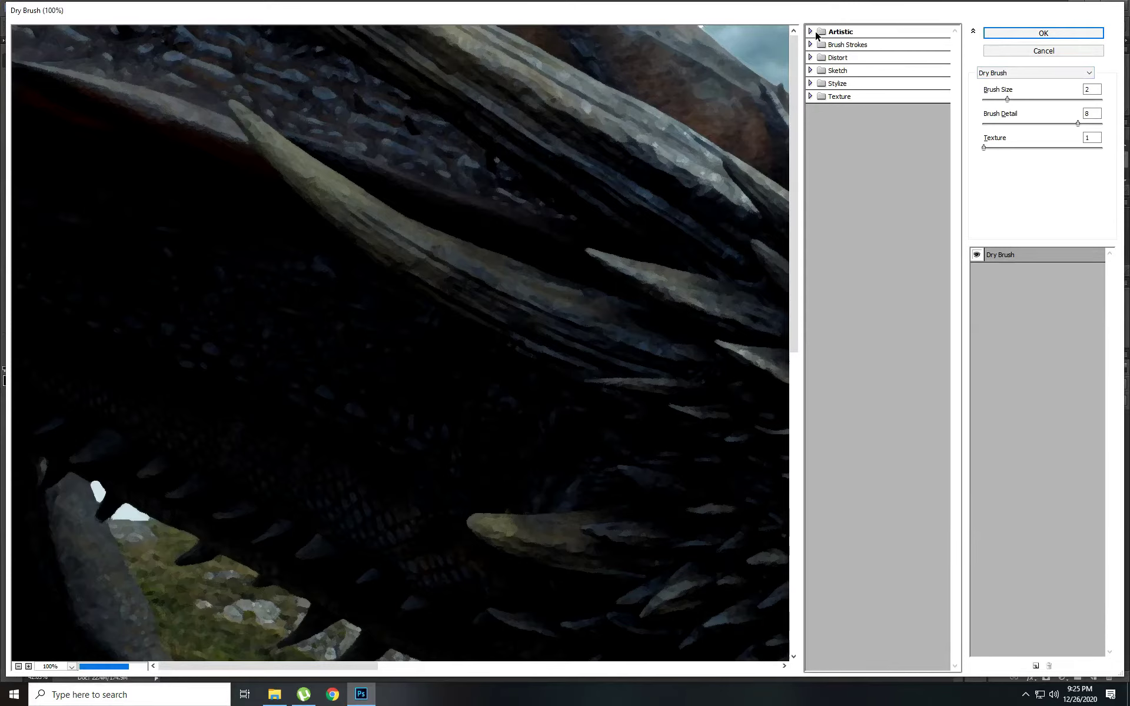
left_click(835, 34)
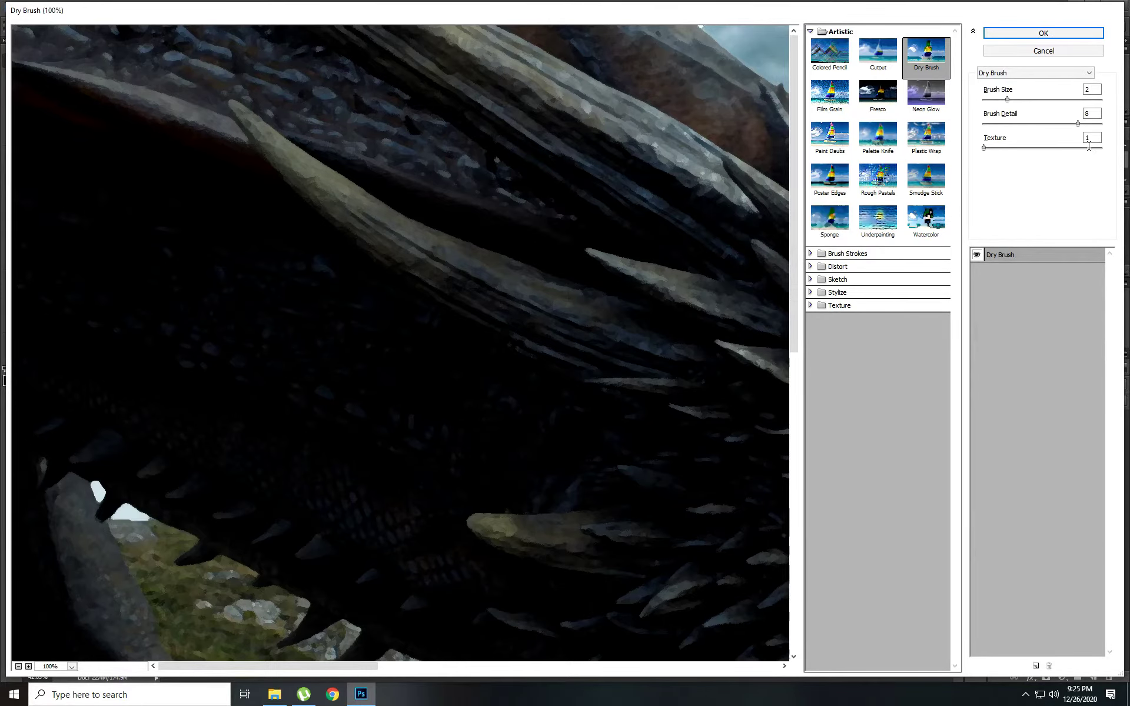
left_click(1038, 34)
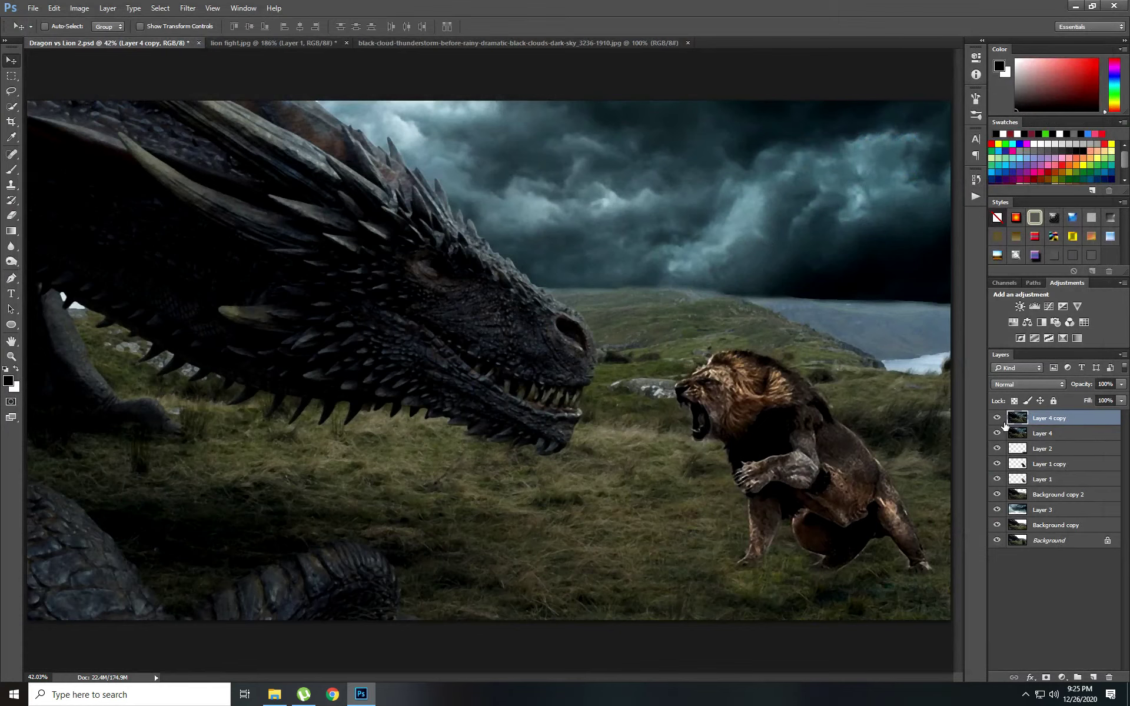
left_click(1003, 421)
left_click_drag(1070, 420, 1096, 677)
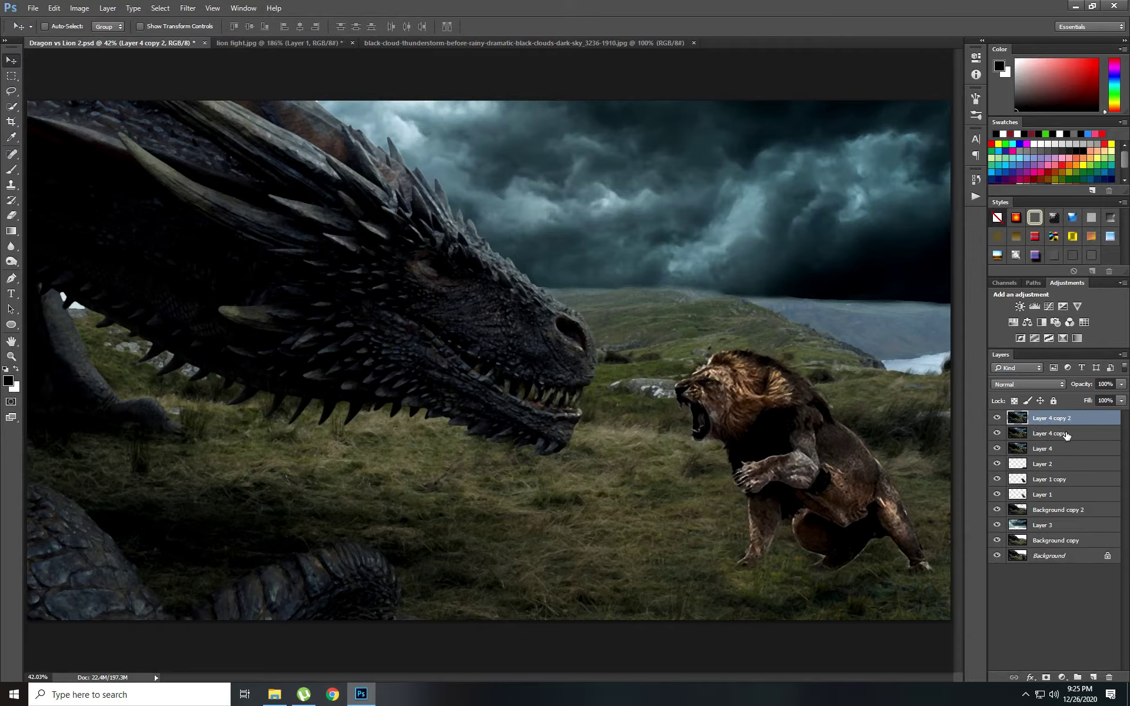
Step: Set Layer 4 copy's opacity to 50%
left_click(1067, 435)
left_click_drag(1092, 389, 1078, 389)
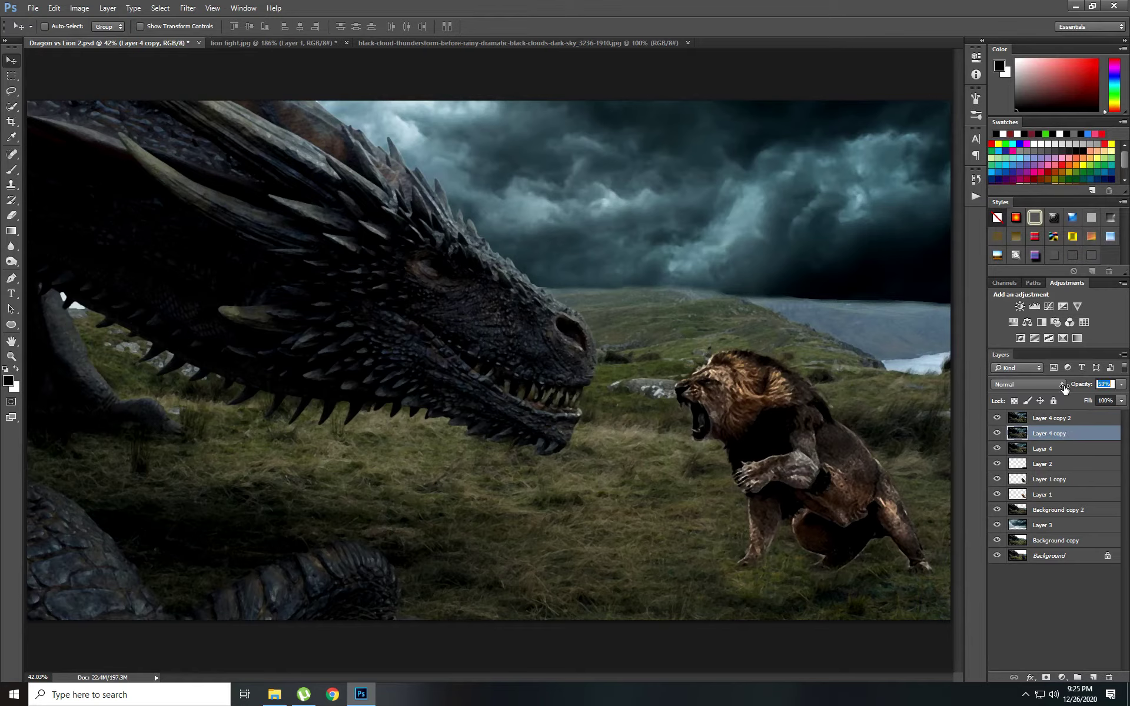
key("Return")
Step: Apply the Stylize > Glowing Edges filter to Layer 4 copy 2 from the Filter Gallery
left_click(1060, 419)
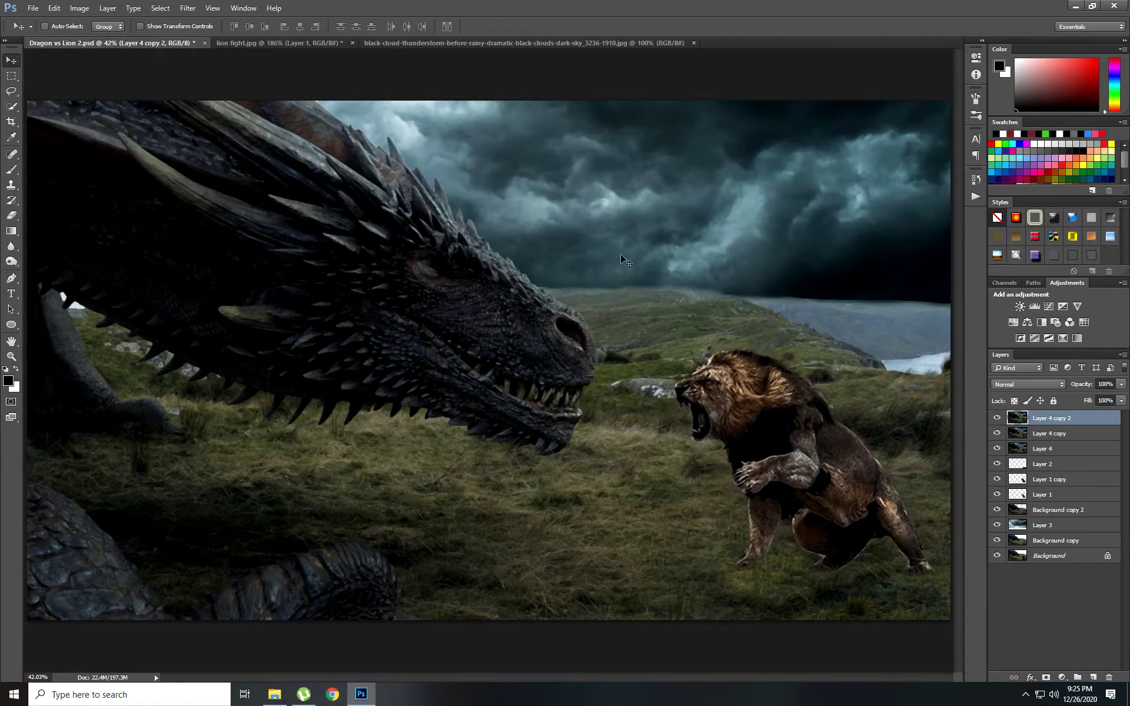
left_click(188, 8)
left_click(210, 53)
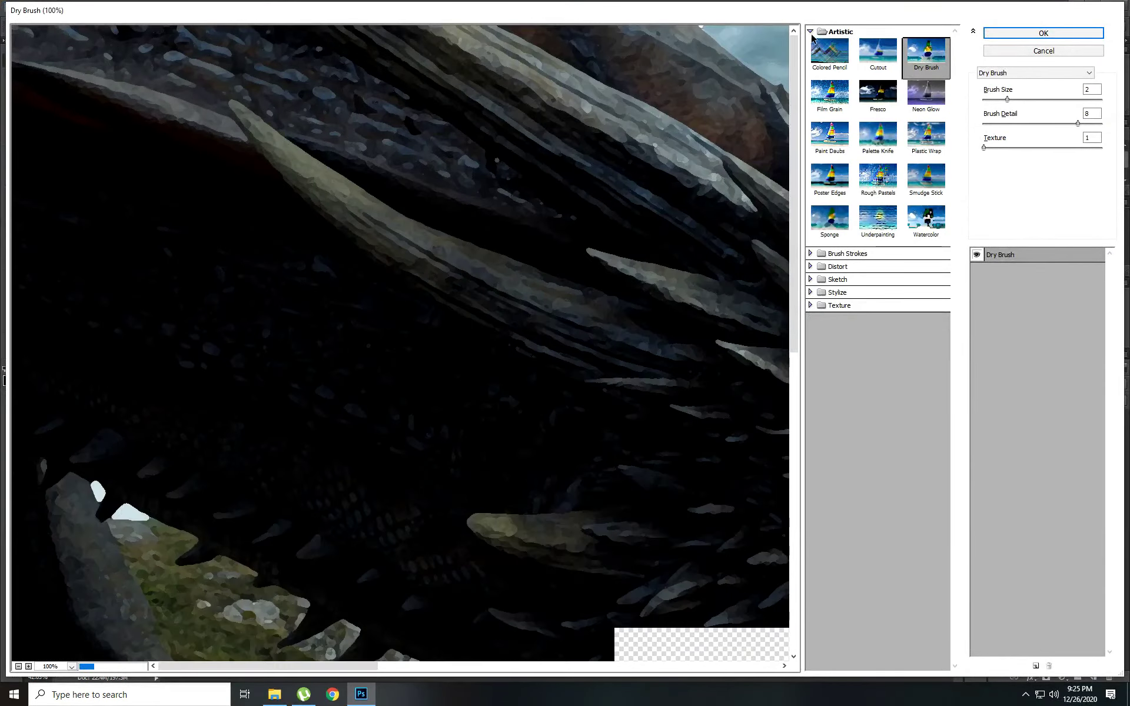
left_click(811, 32)
left_click(842, 83)
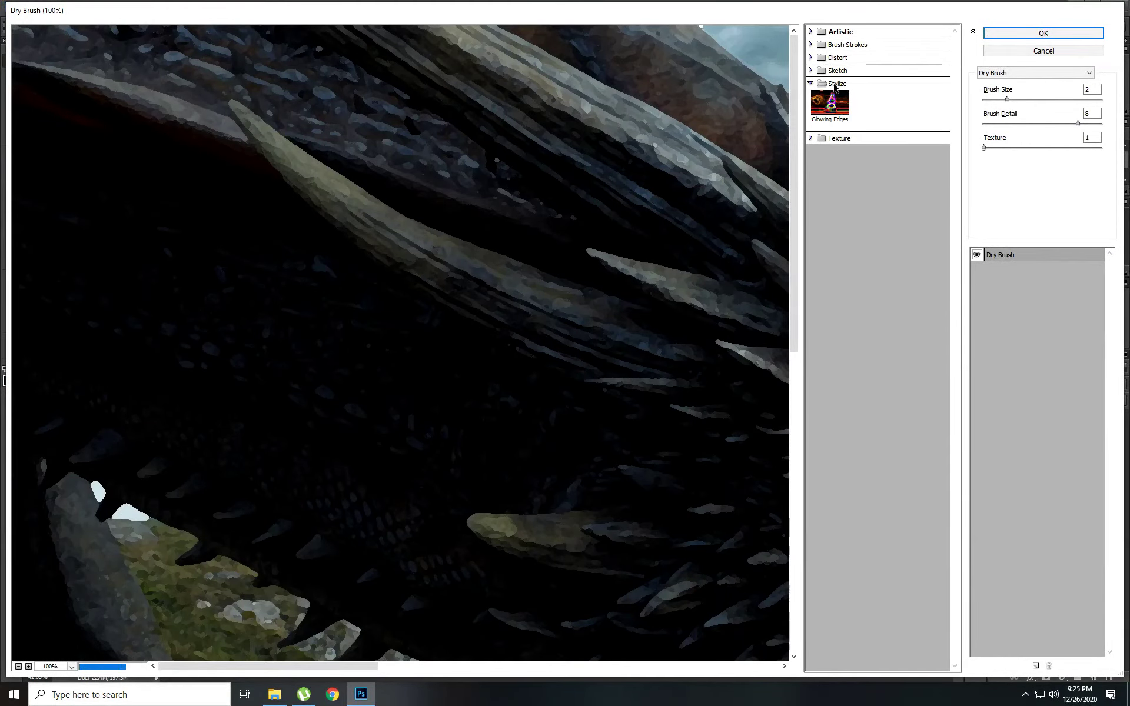
left_click(830, 101)
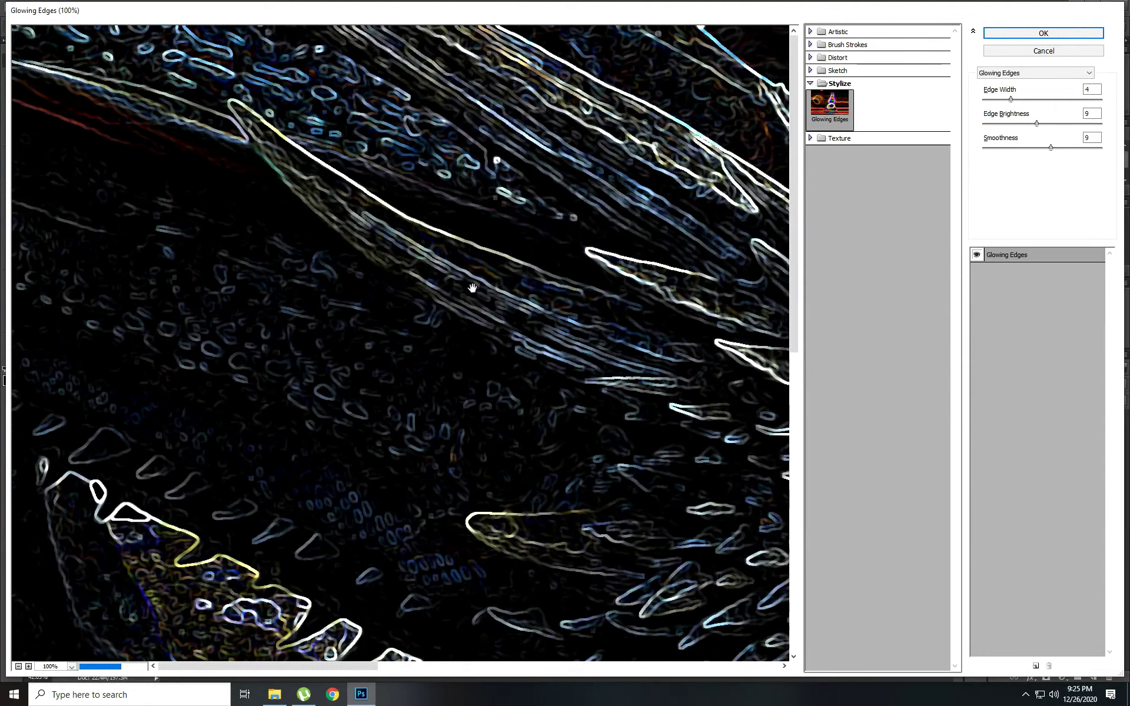
left_click(1092, 89)
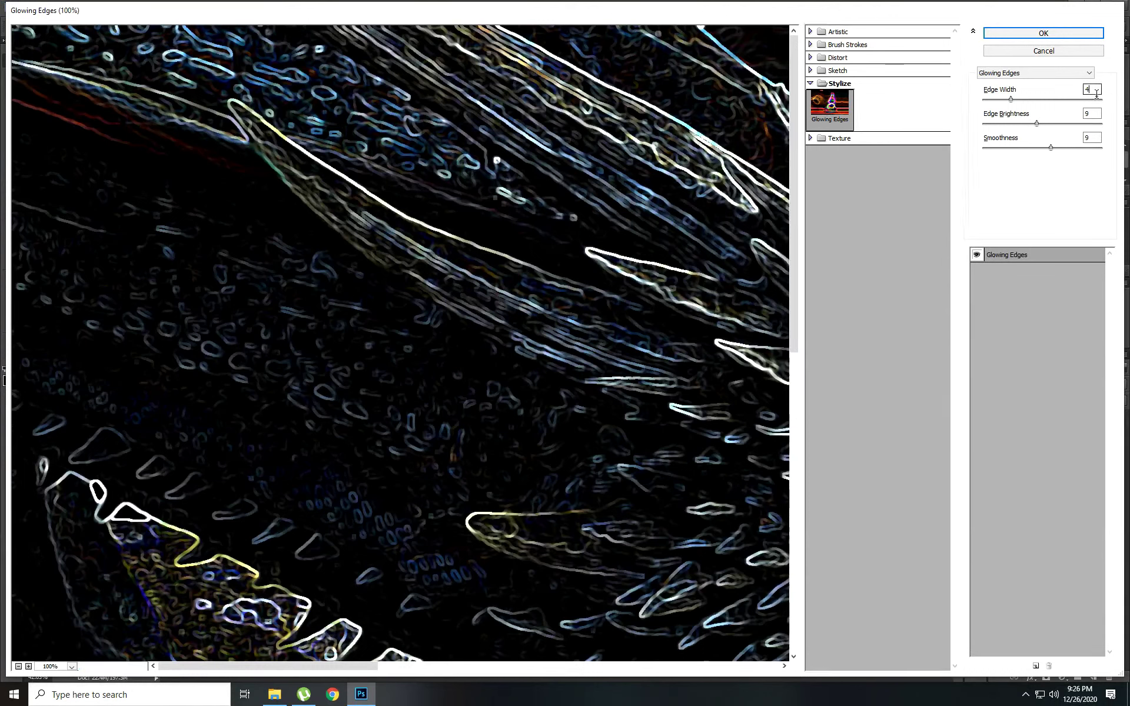
key("Tab")
key("Tab")
left_click(1052, 31)
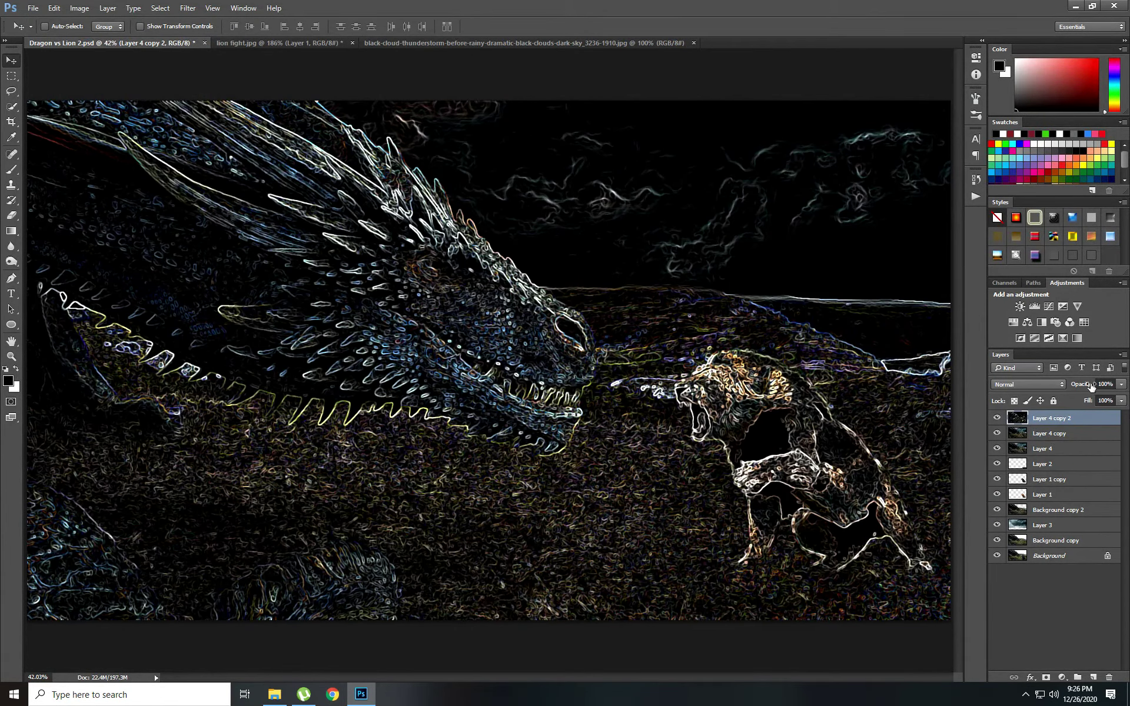
Step: Lower Layer 4 copy 2's opacity to about 20%
left_click_drag(1086, 385, 1048, 386)
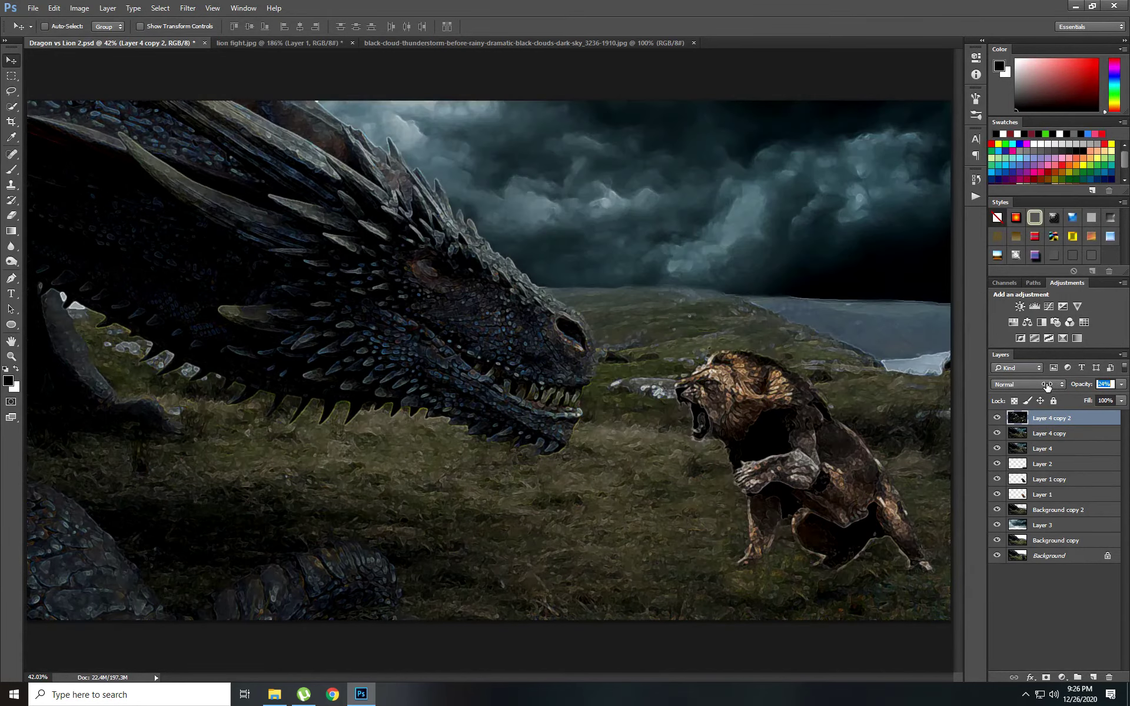
left_click_drag(1046, 386, 1042, 385)
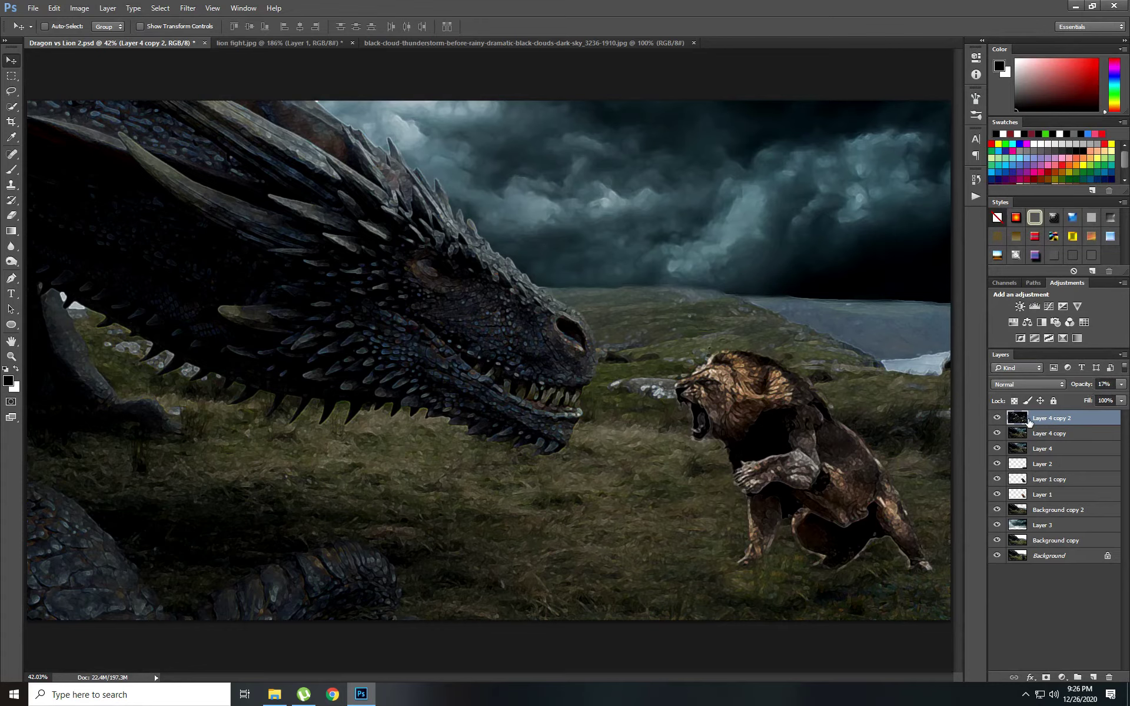
left_click_drag(1088, 389, 1077, 389)
Step: Merge both filtered copies down into Layer 4
right_click(1052, 419)
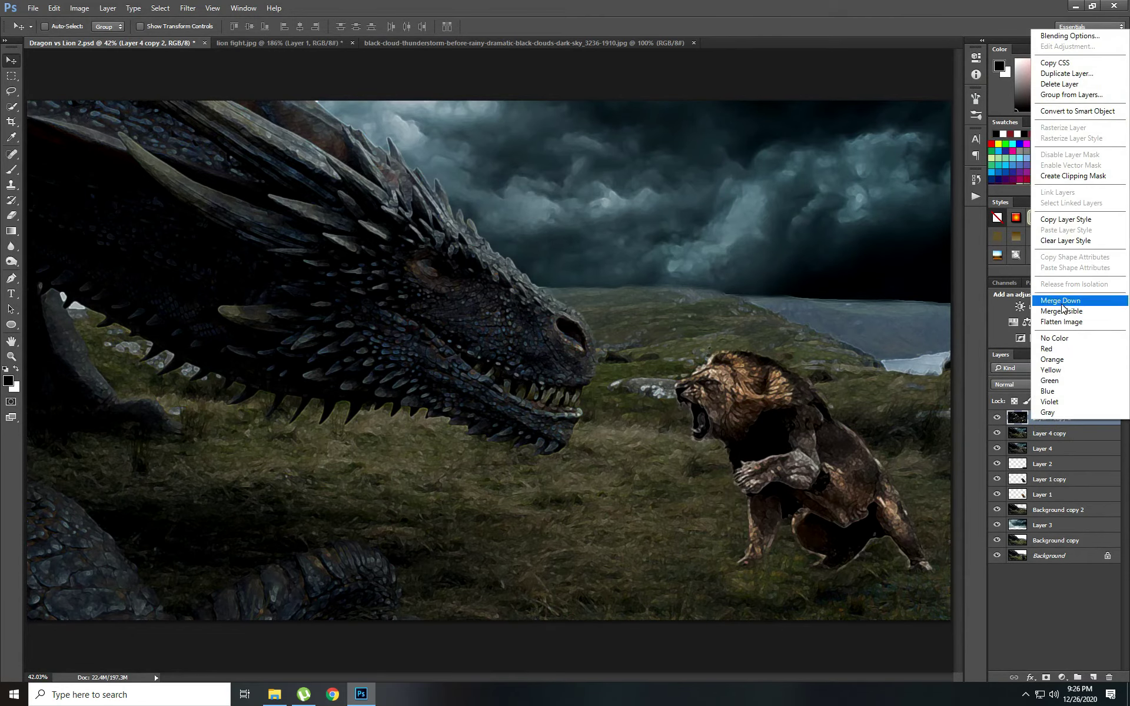
key("Delete")
right_click(1049, 419)
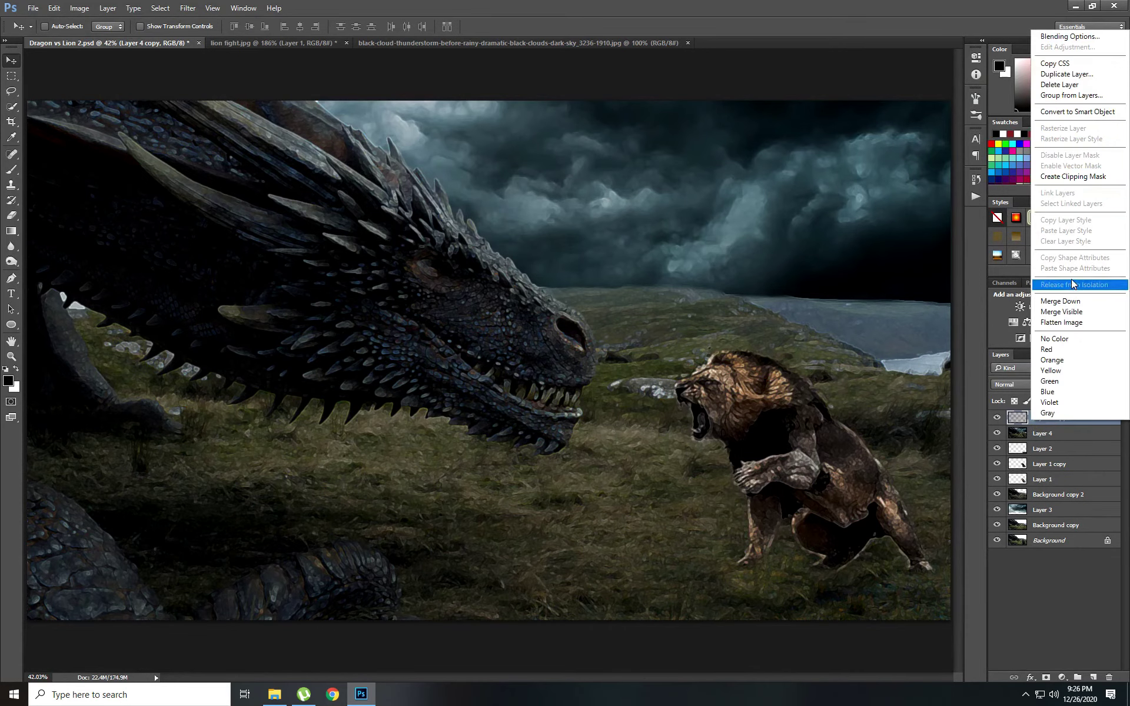
left_click(1066, 301)
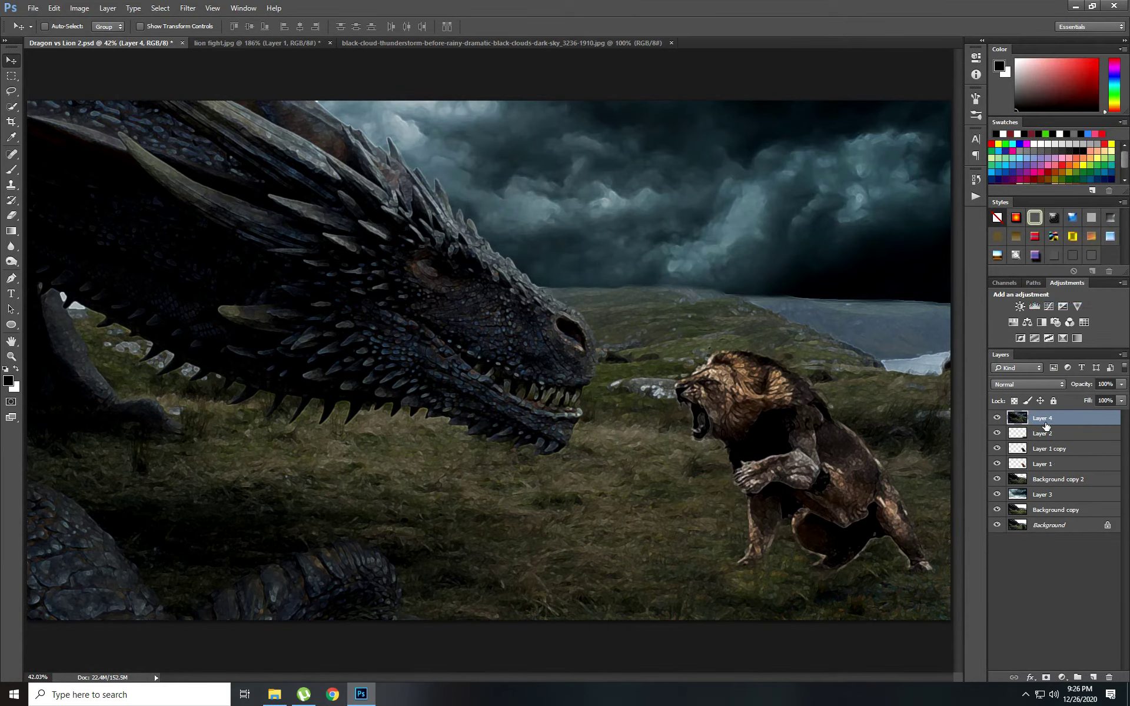
Step: In Camera Raw, boost vibrance and whites, raise exposure, and shift tint greener and temperature cooler
left_click(188, 8)
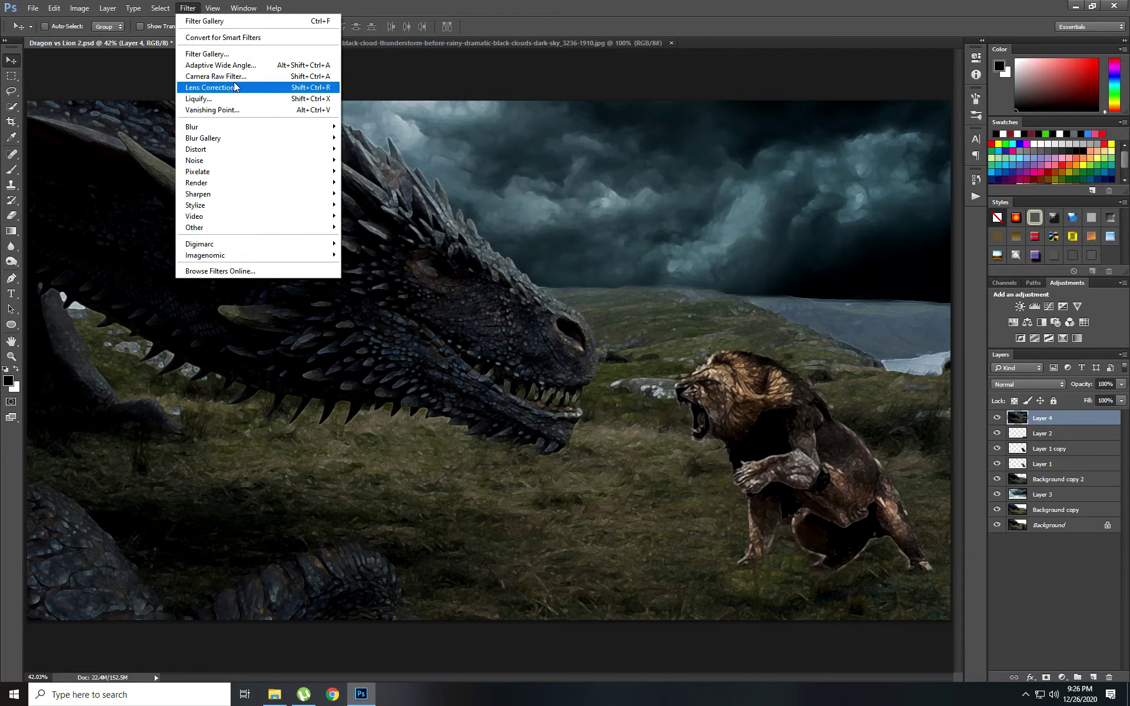
left_click(259, 77)
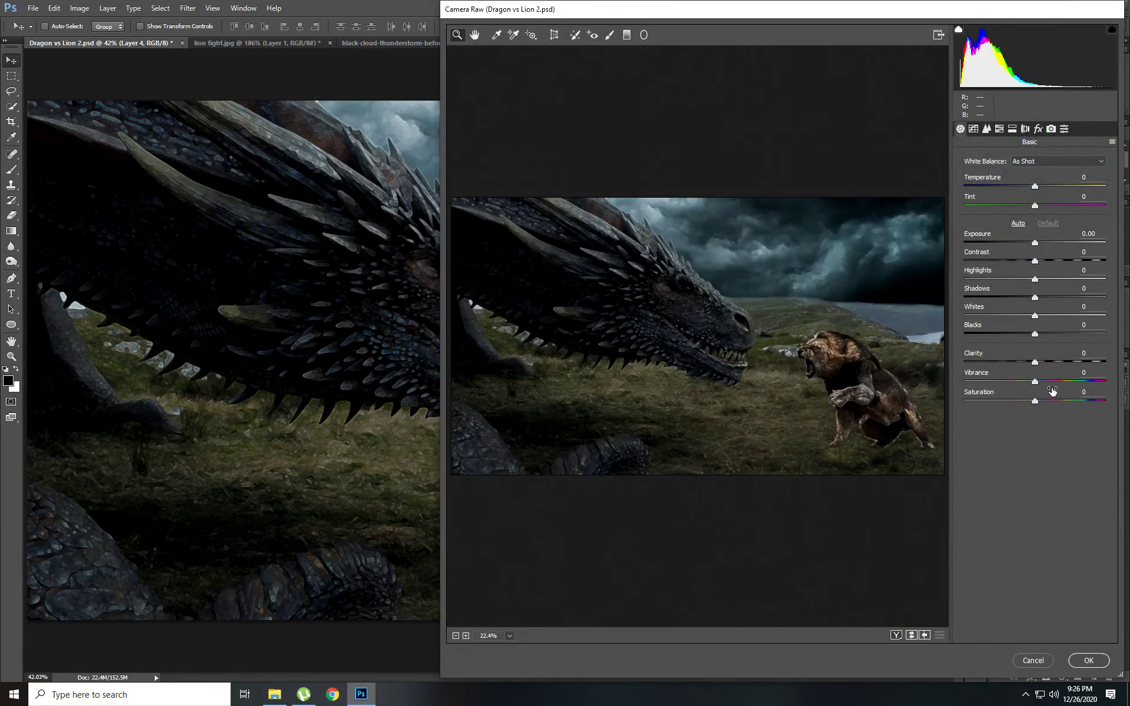
left_click(1038, 382)
left_click_drag(1037, 381, 1048, 380)
mouse_move(1035, 316)
left_mouse_down()
mouse_move(1052, 299)
mouse_move(1015, 281)
left_mouse_up()
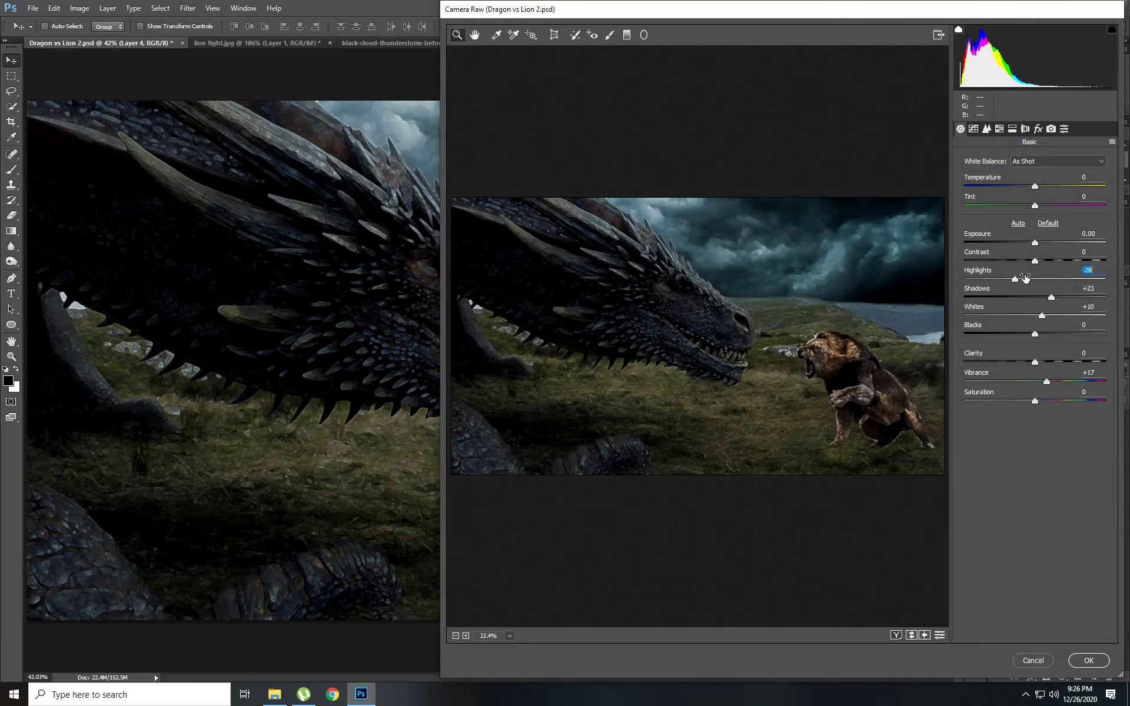
left_click(1035, 243)
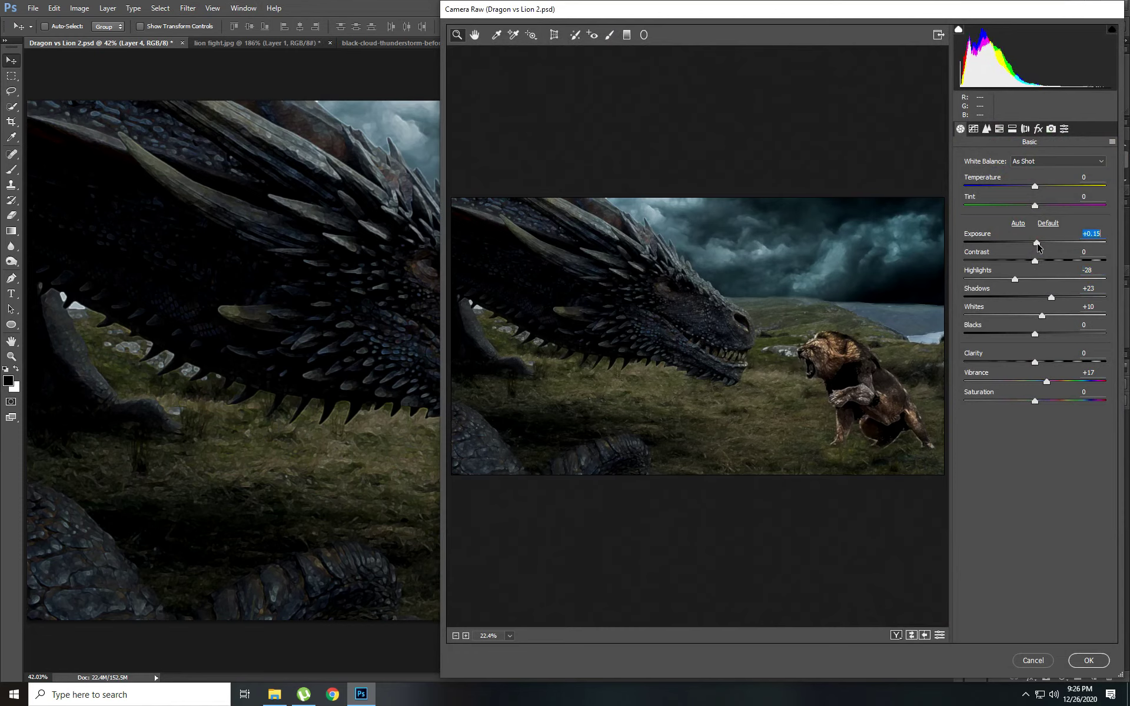
left_click(1036, 246)
left_click_drag(1035, 207, 1029, 208)
left_click_drag(1035, 187, 1032, 188)
left_click(1109, 661)
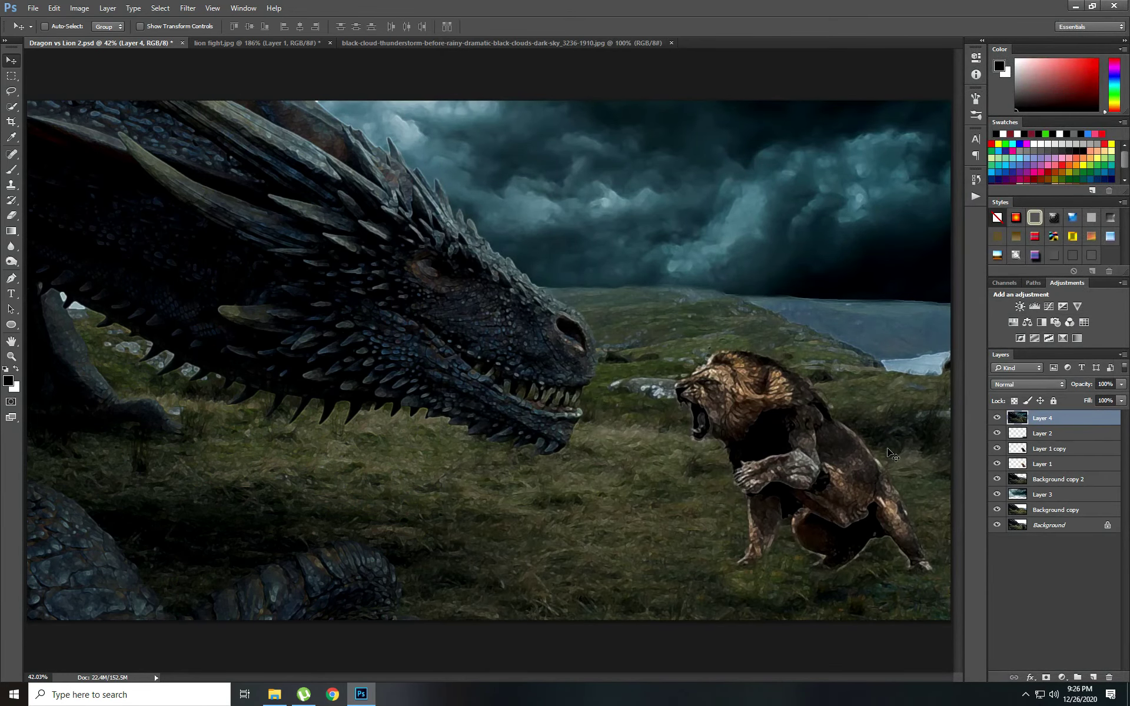
Step: Hide Layer 2 through Background copy, then toggle Layer 4 to compare with the original
left_click(996, 433)
left_click_drag(1004, 452, 1003, 512)
left_click(998, 419)
left_click(997, 418)
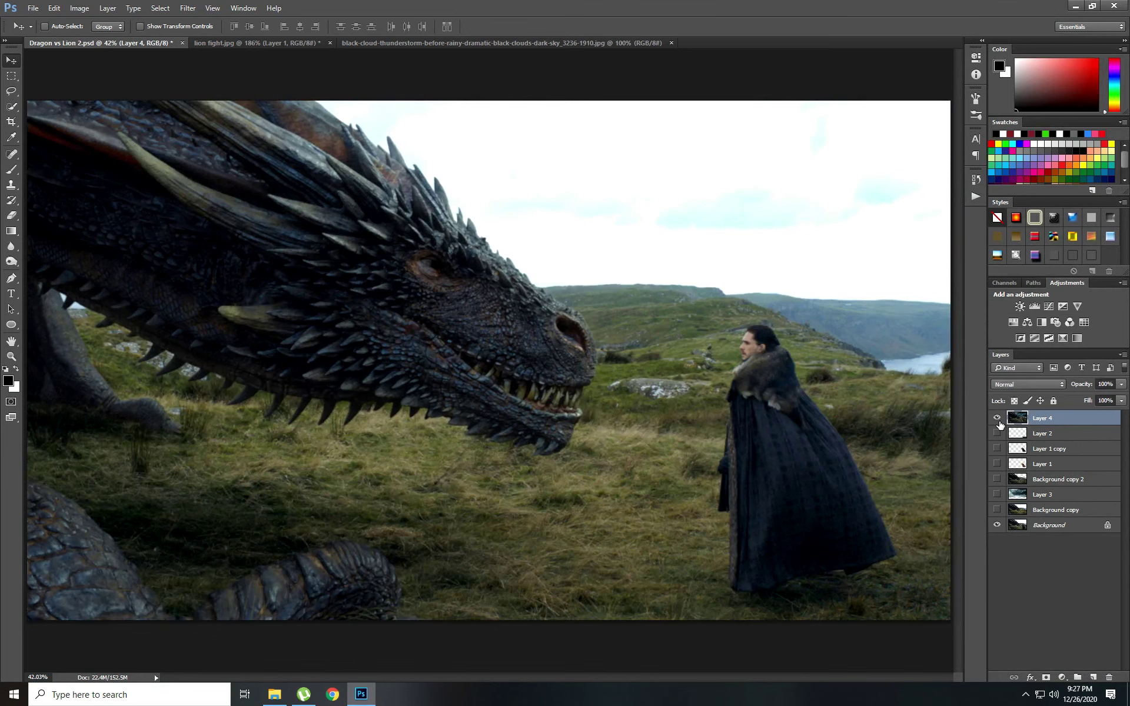
left_click(997, 418)
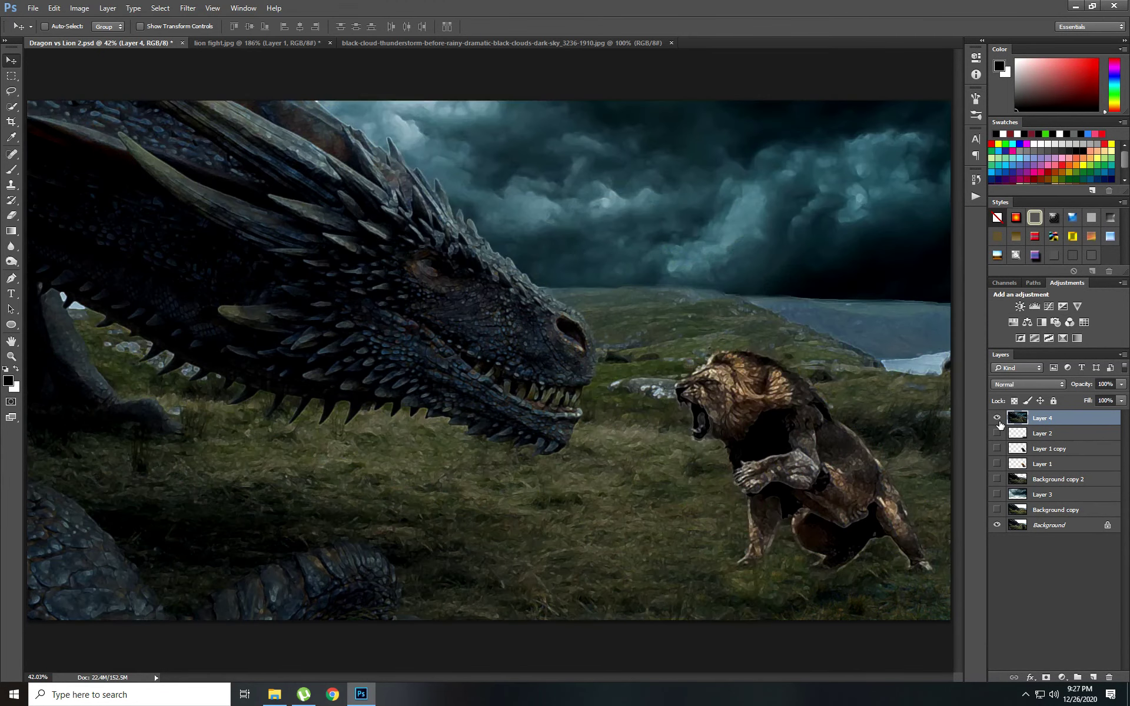